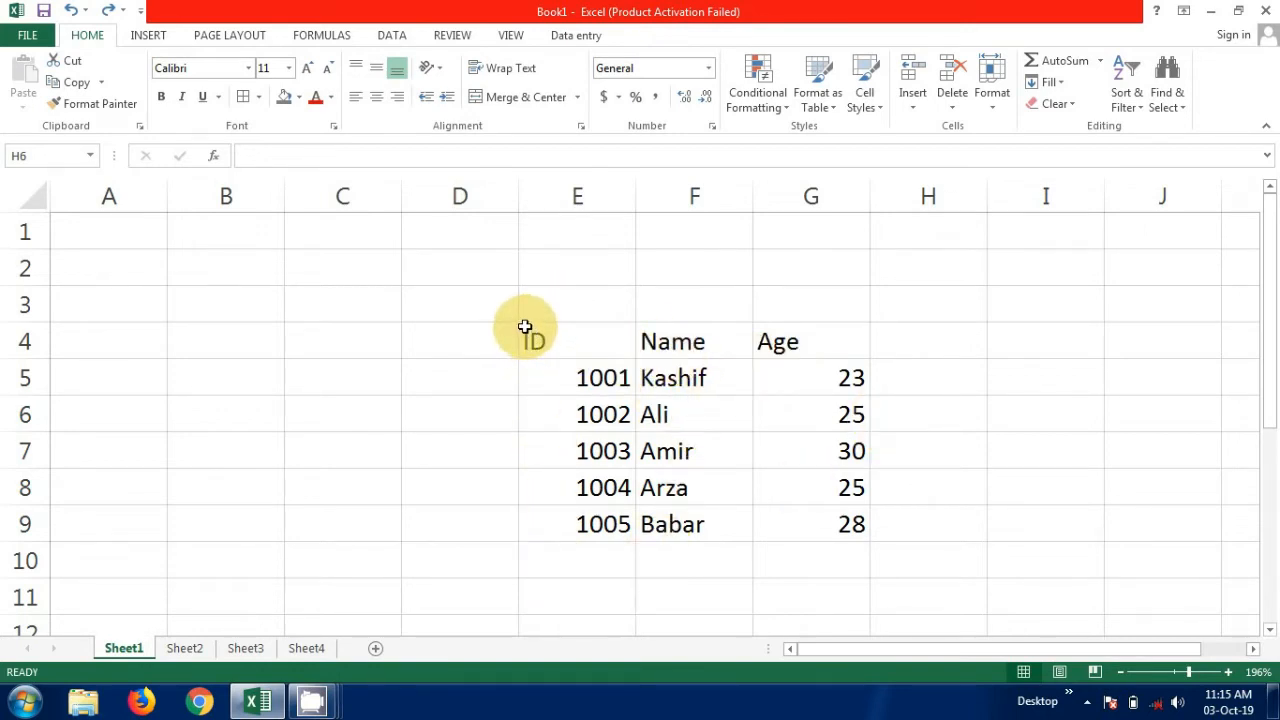
Center the ID, Name and Age headings in row 4 of Sheet1, covering cells E4 to H4.
{"action": "left_click_drag", "start_coordinate": [525, 327], "coordinate": [877, 357]}
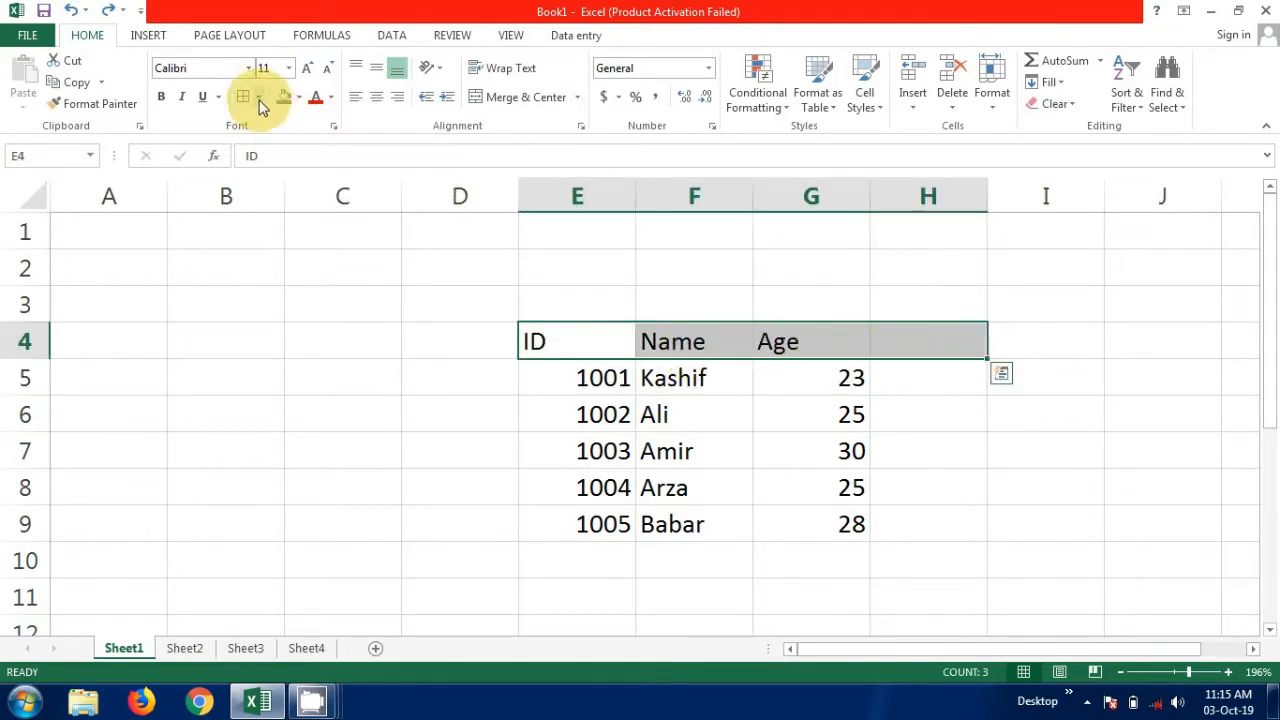
{"action": "left_click", "coordinate": [375, 98]}
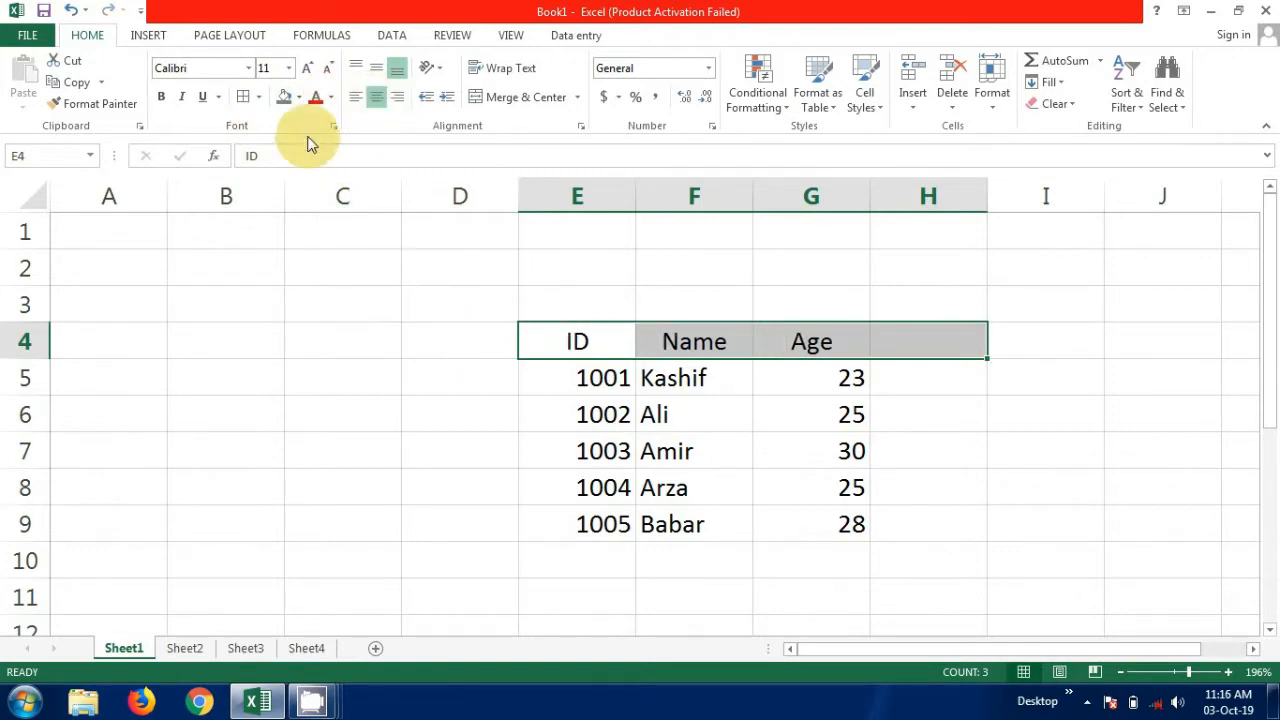
{"action": "left_click", "coordinate": [340, 279]}
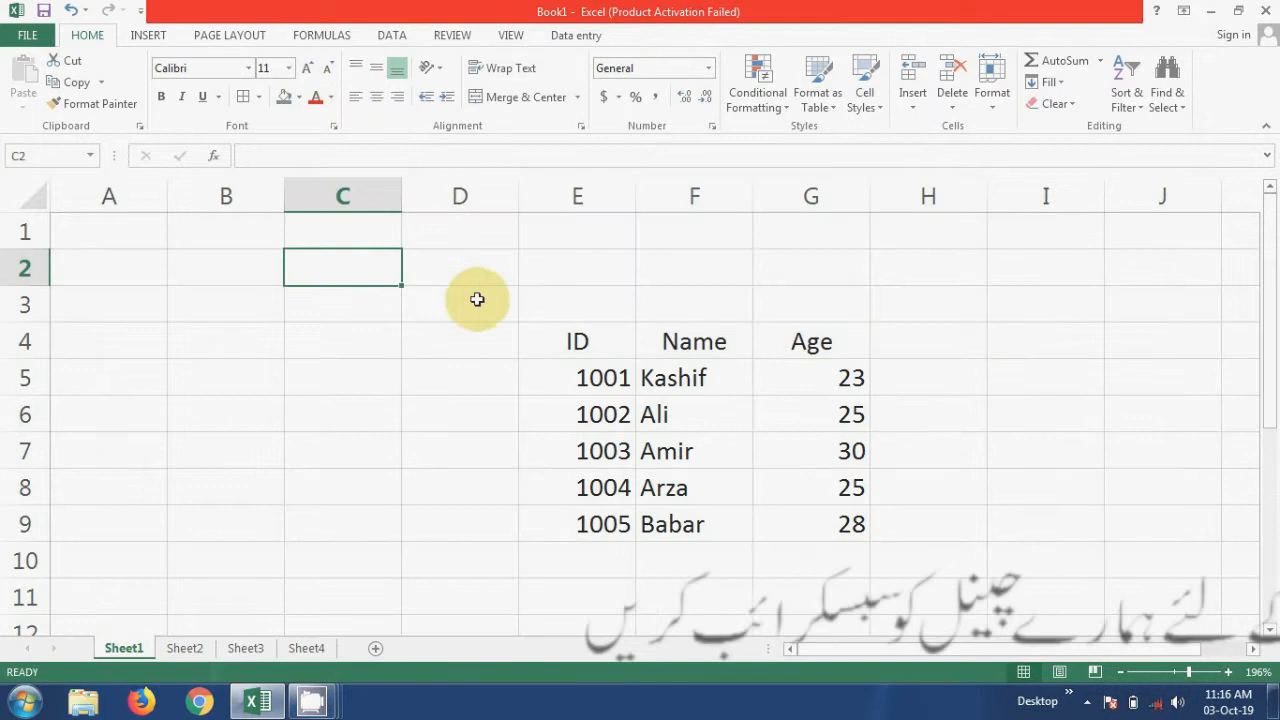
Apply all borders to the Sheet1 table in cells E4 to G9.
{"action": "left_click", "coordinate": [530, 334]}
{"action": "left_click_drag", "start_coordinate": [530, 334], "coordinate": [800, 509]}
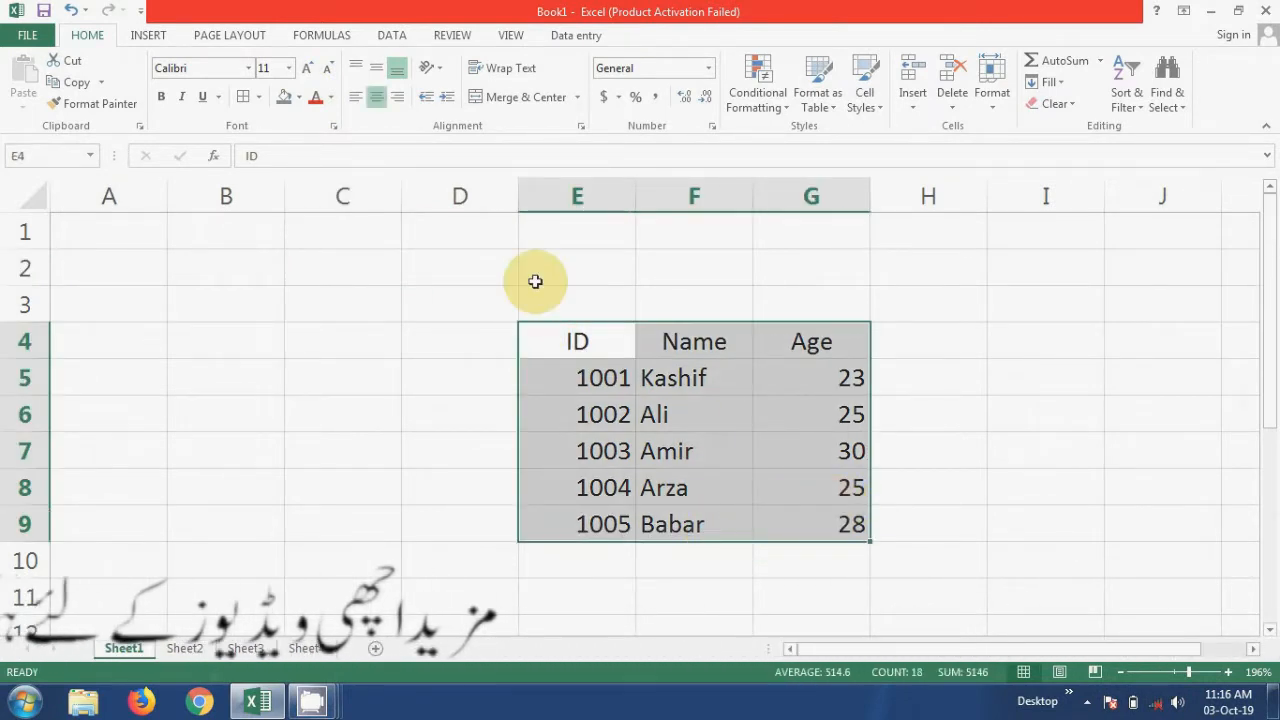
{"action": "left_click", "coordinate": [259, 97]}
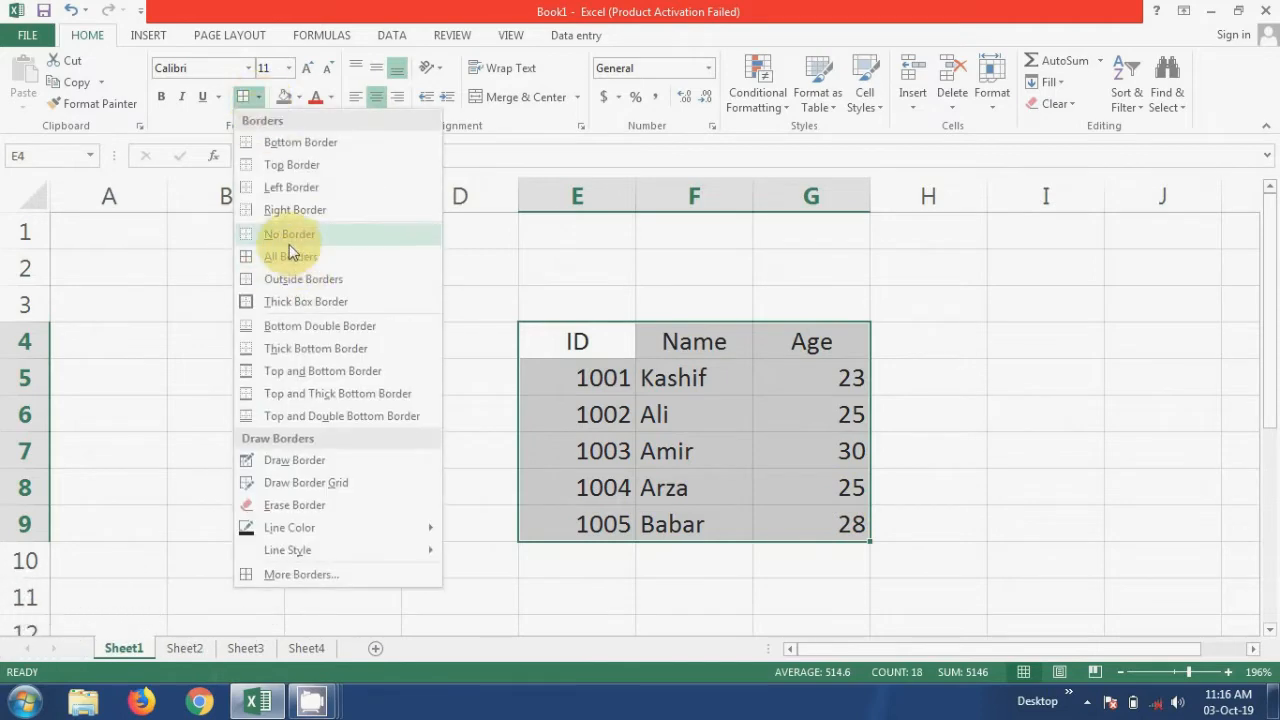
{"action": "left_click", "coordinate": [288, 255]}
{"action": "left_click", "coordinate": [453, 347]}
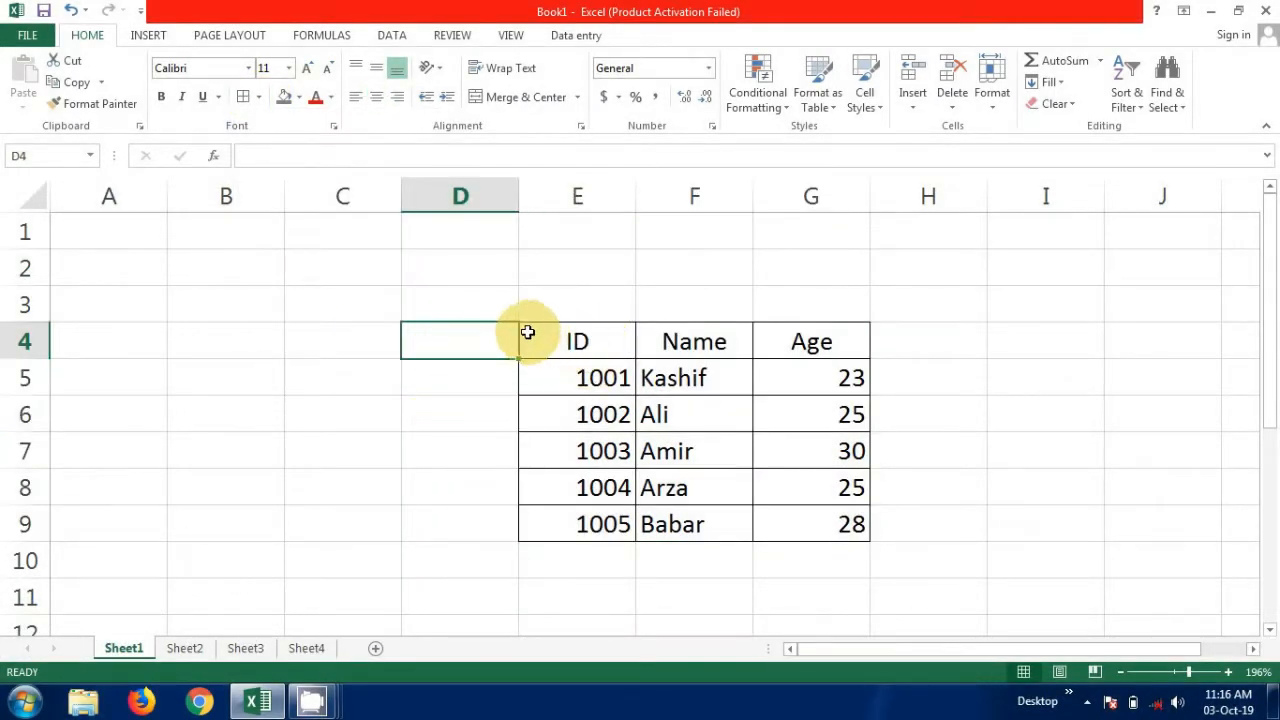
Fill the Sheet1 header cells E4 to G4 with the darker green theme color.
{"action": "left_click_drag", "start_coordinate": [527, 332], "coordinate": [838, 347]}
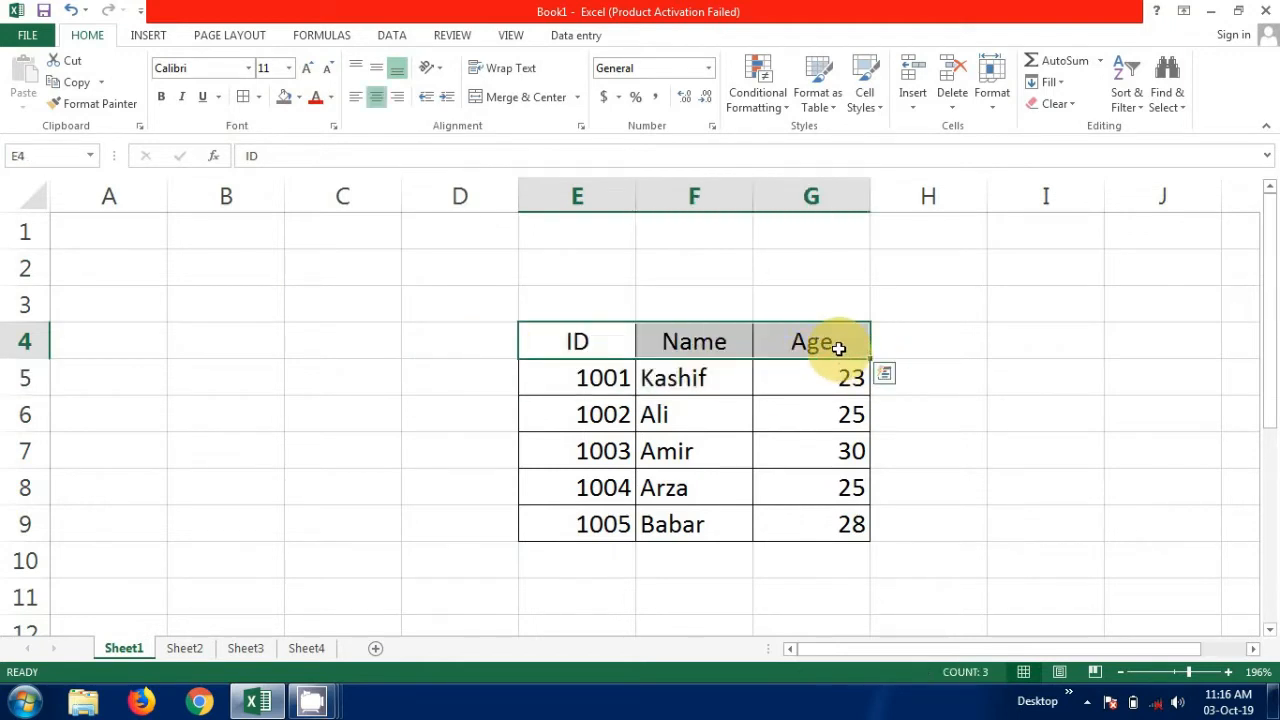
{"action": "left_click", "coordinate": [299, 98]}
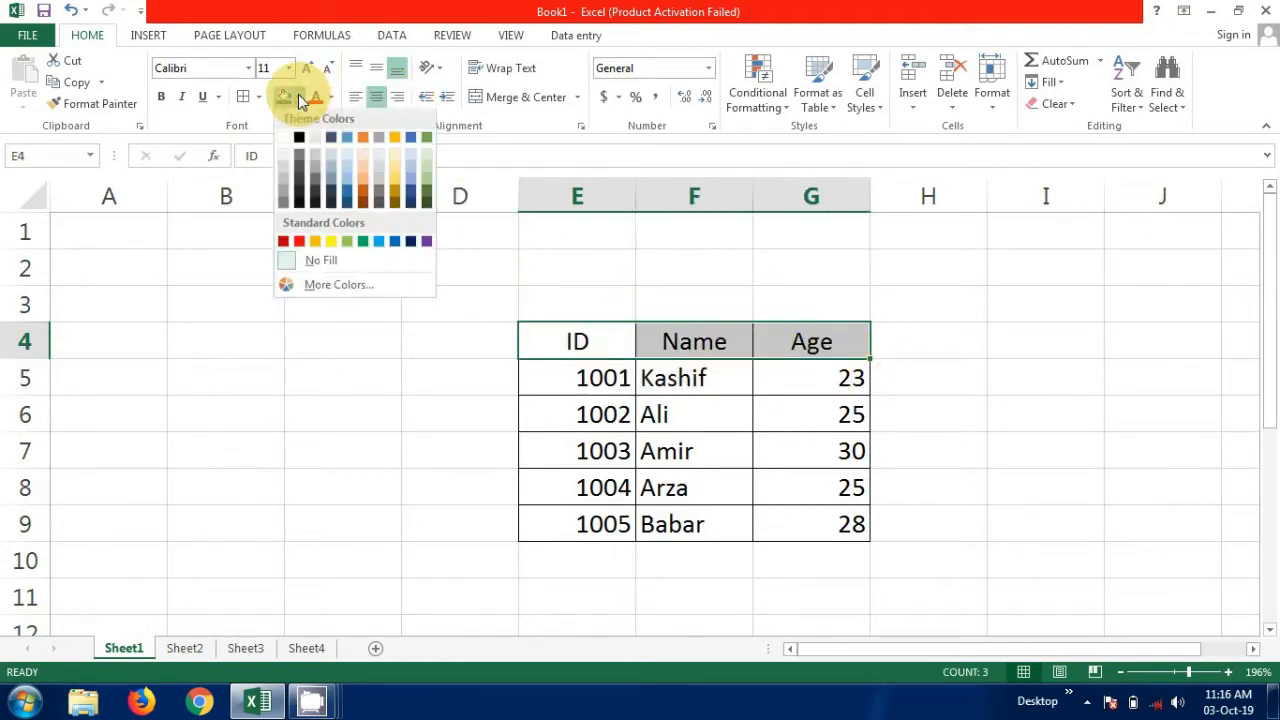
{"action": "left_click", "coordinate": [427, 196]}
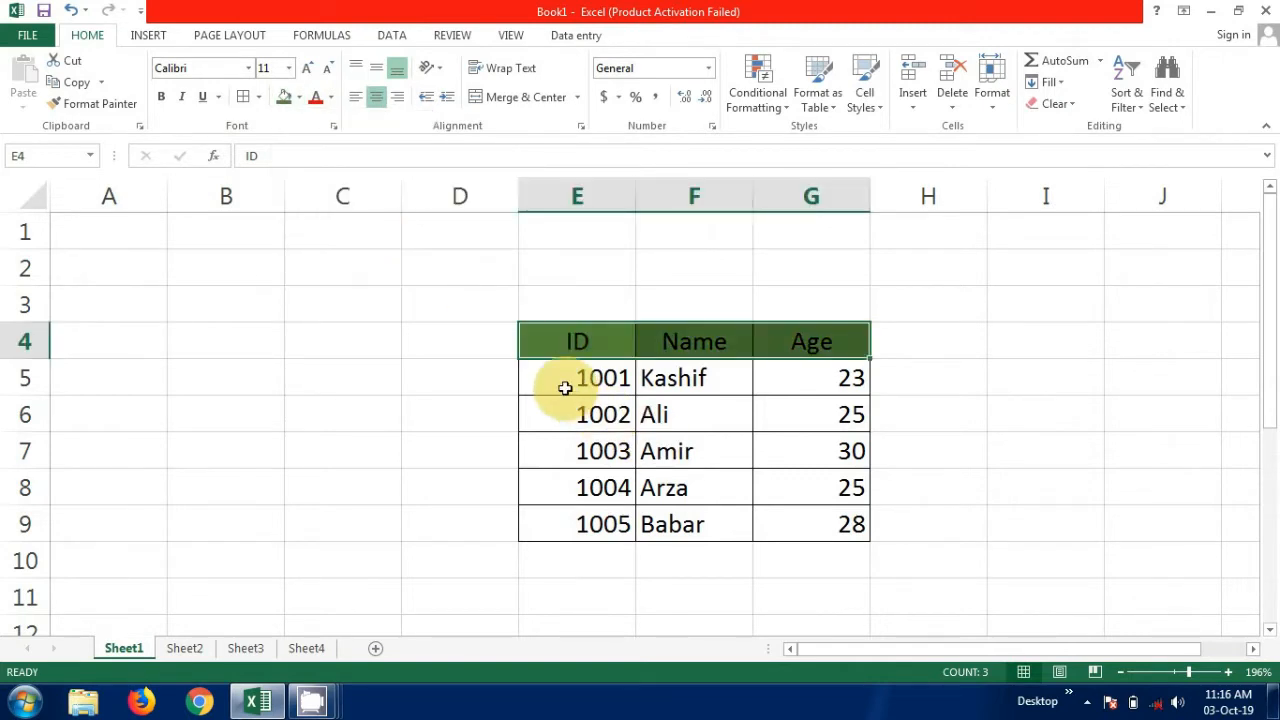
{"action": "left_click", "coordinate": [465, 393]}
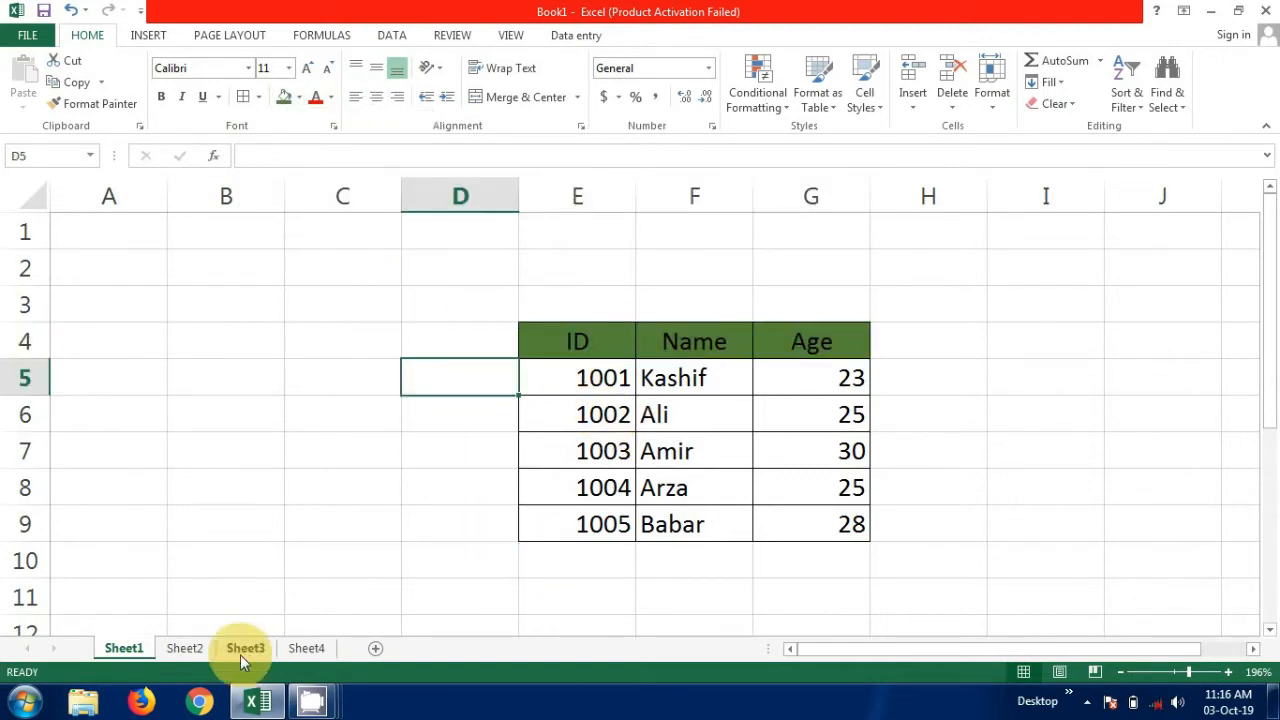
On Sheet2, center the header cells C3 to E3 and fill them with the same darker green.
{"action": "left_click", "coordinate": [184, 650]}
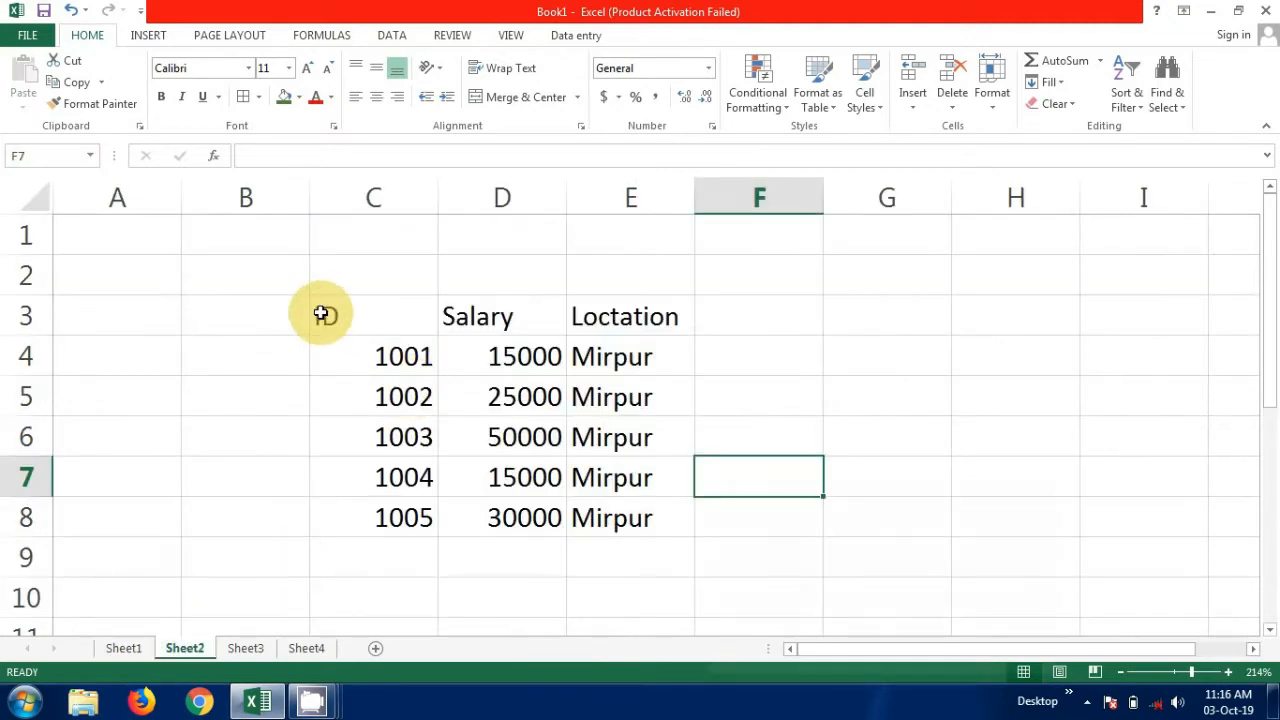
{"action": "left_click_drag", "start_coordinate": [320, 313], "coordinate": [691, 322]}
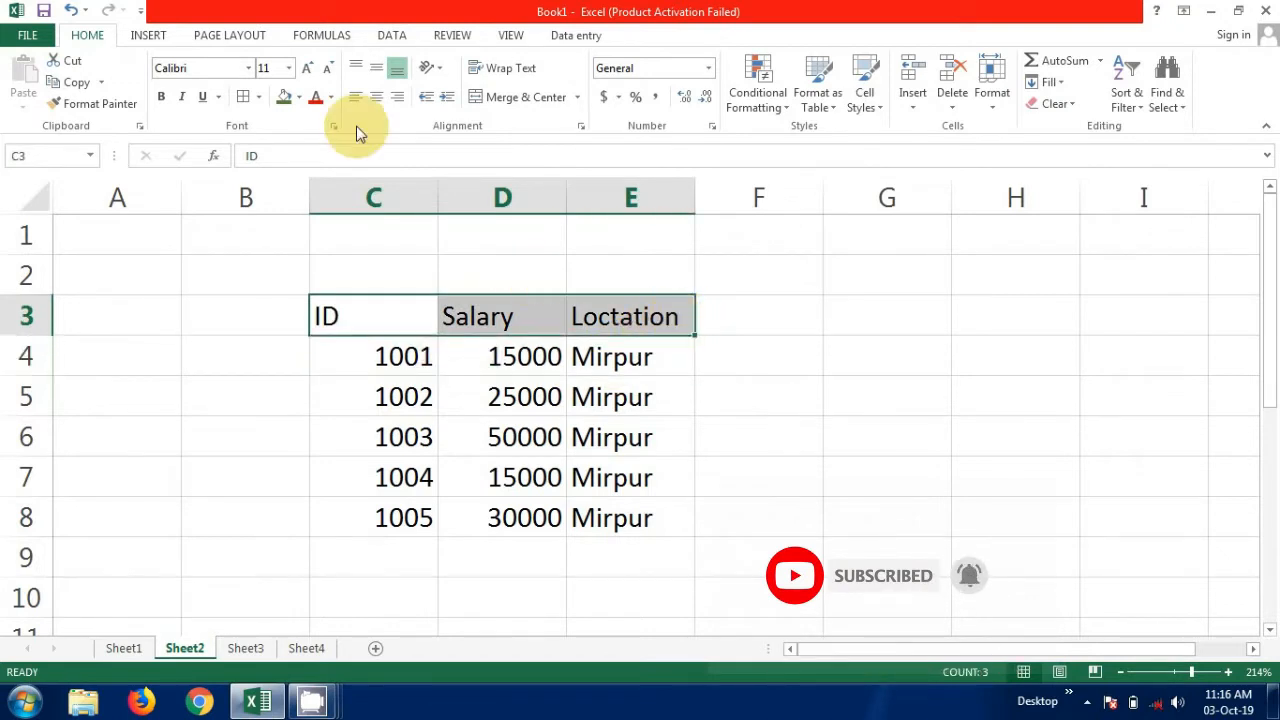
{"action": "left_click", "coordinate": [382, 101]}
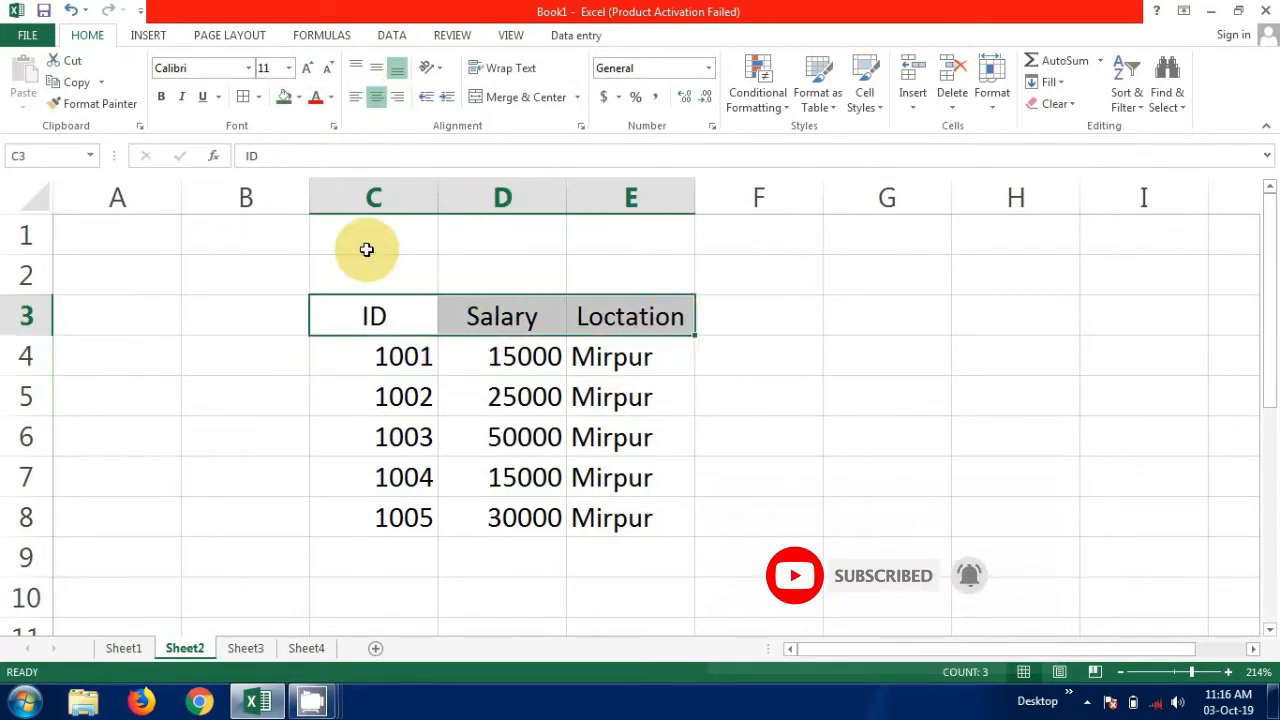
{"action": "left_click", "coordinate": [299, 98]}
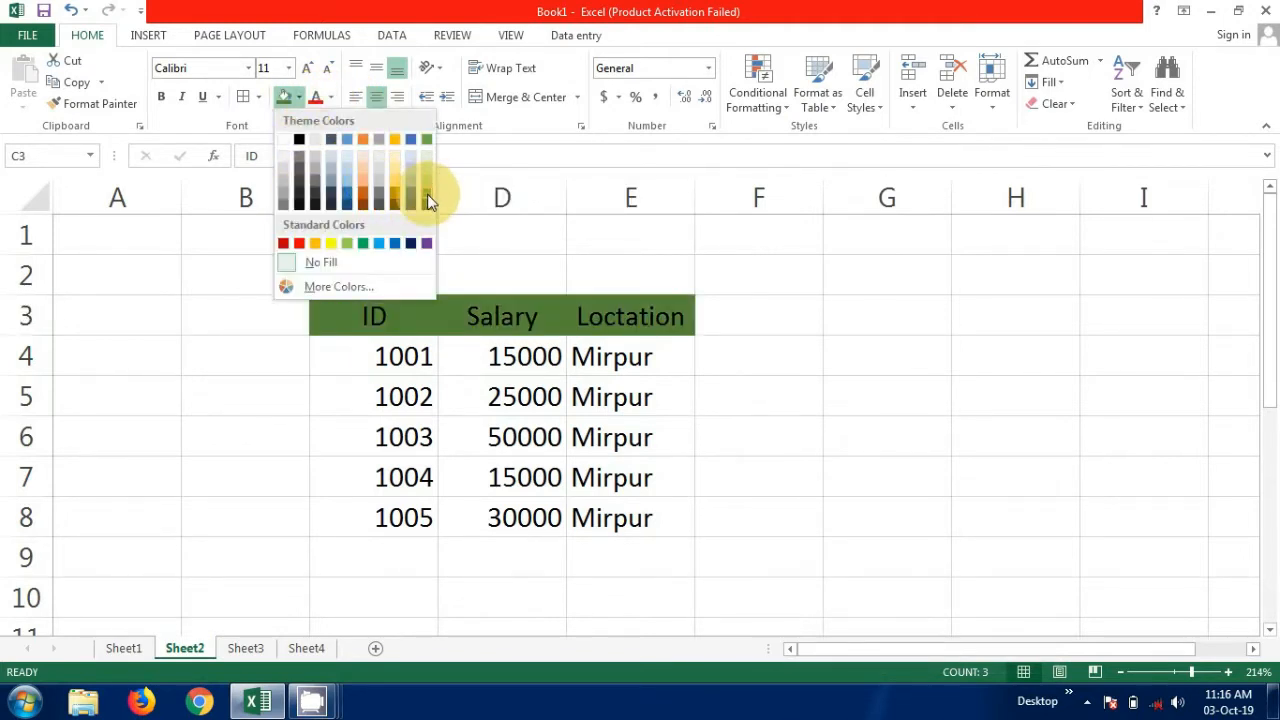
{"action": "left_click", "coordinate": [427, 199]}
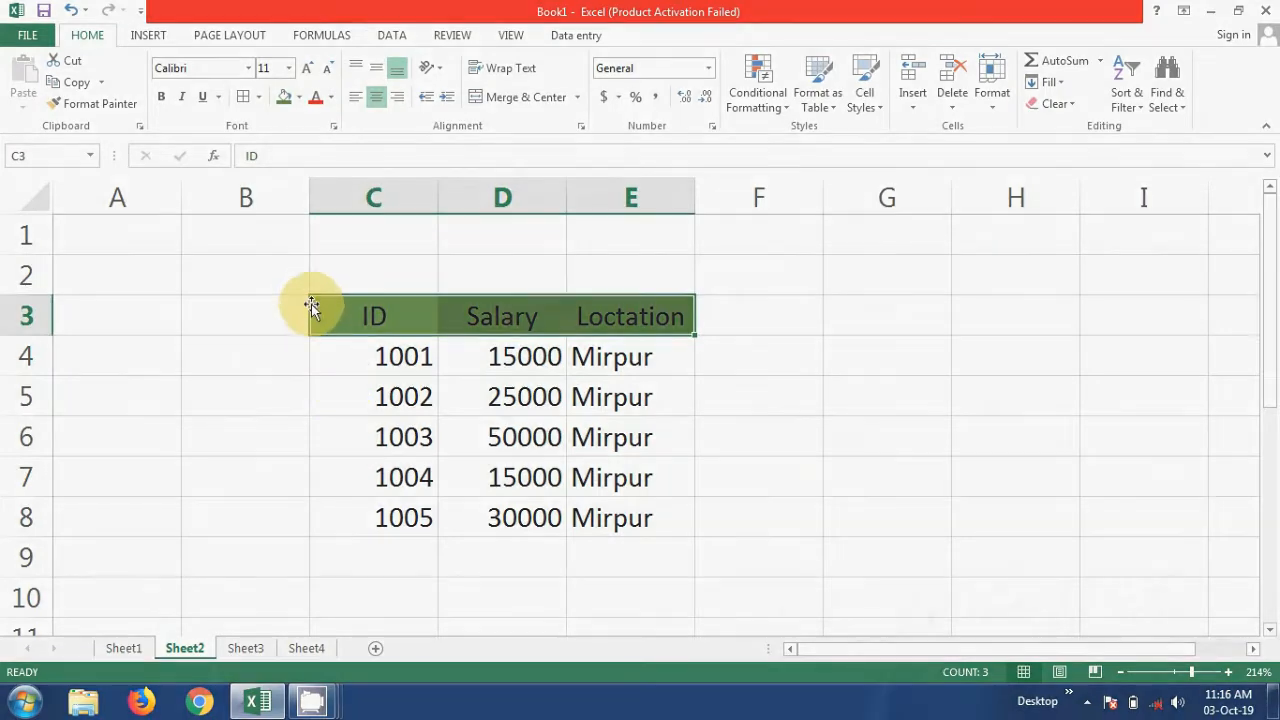
{"action": "key", "text": "Up"}
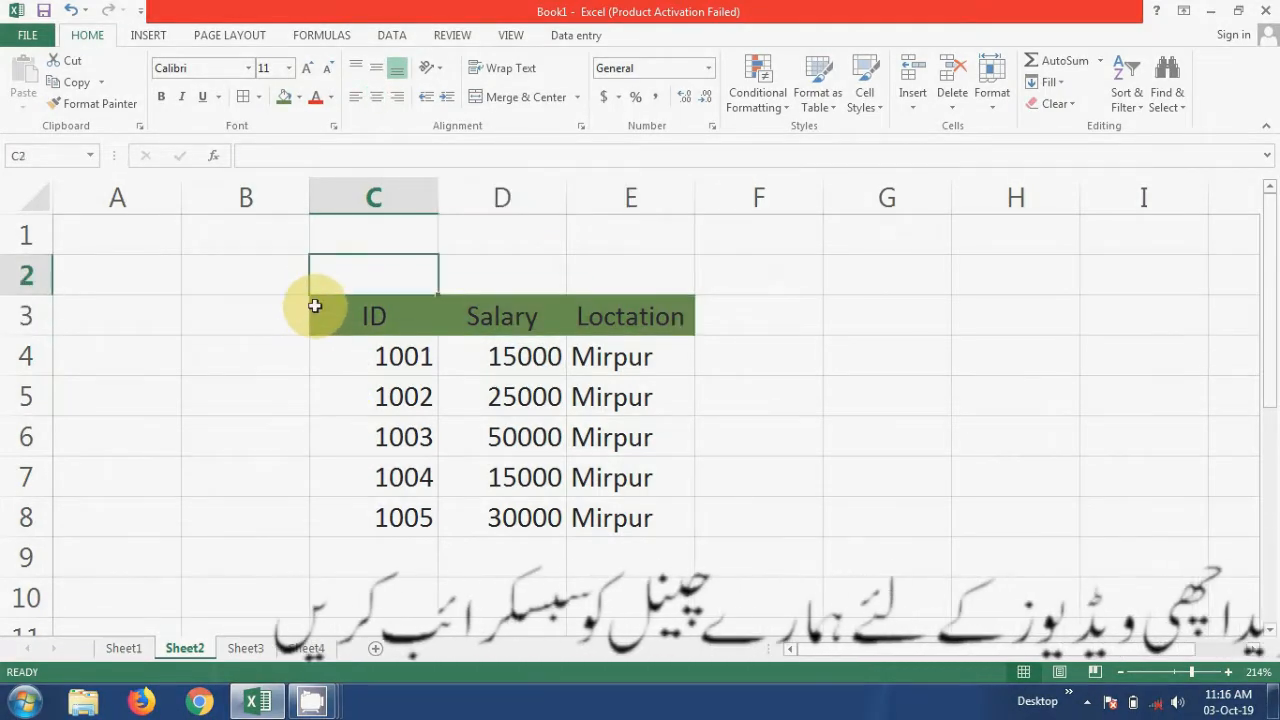
Apply all borders to the Sheet2 table in cells C3 to E8.
{"action": "left_click_drag", "start_coordinate": [314, 305], "coordinate": [591, 520]}
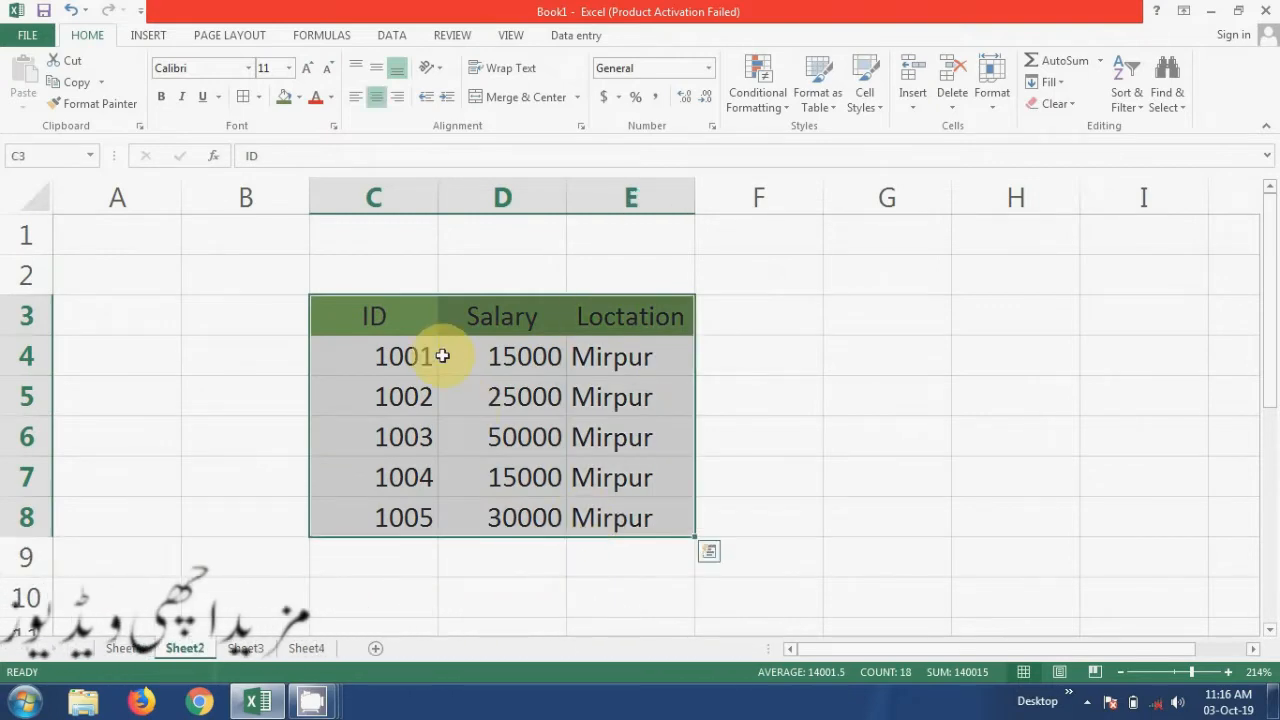
{"action": "left_click", "coordinate": [258, 97]}
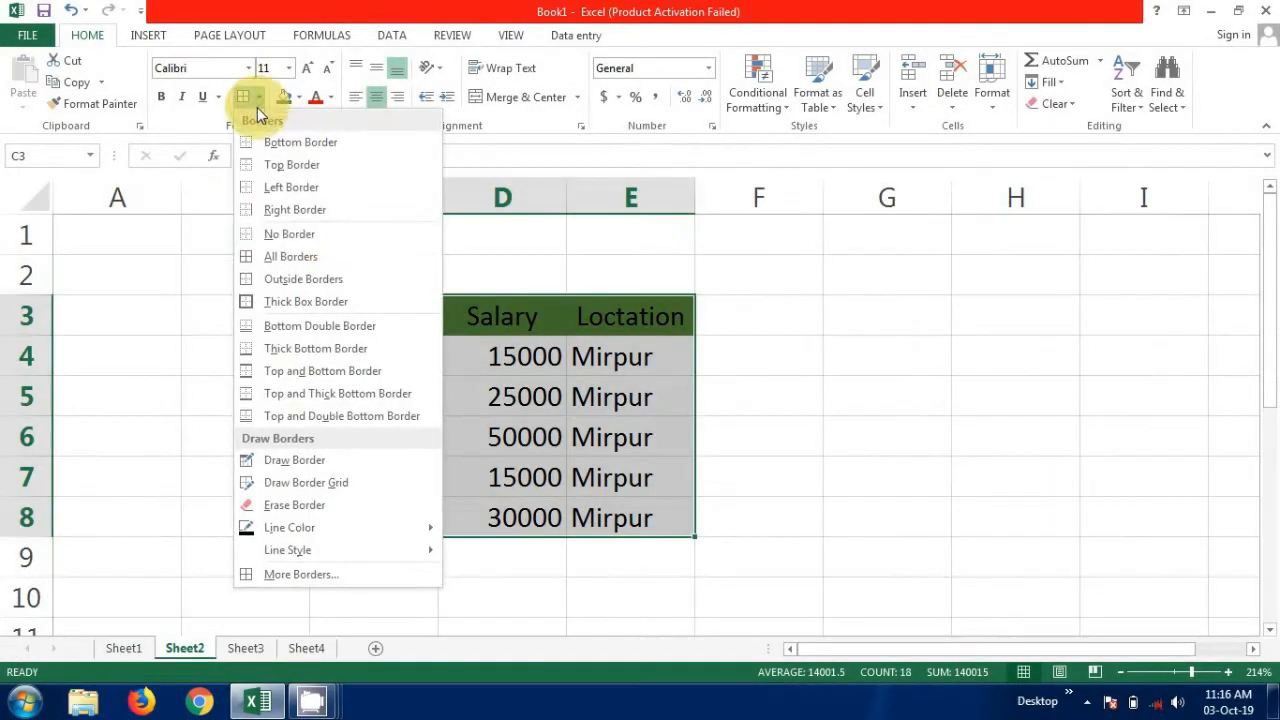
{"action": "left_click", "coordinate": [286, 257]}
{"action": "left_click", "coordinate": [595, 424]}
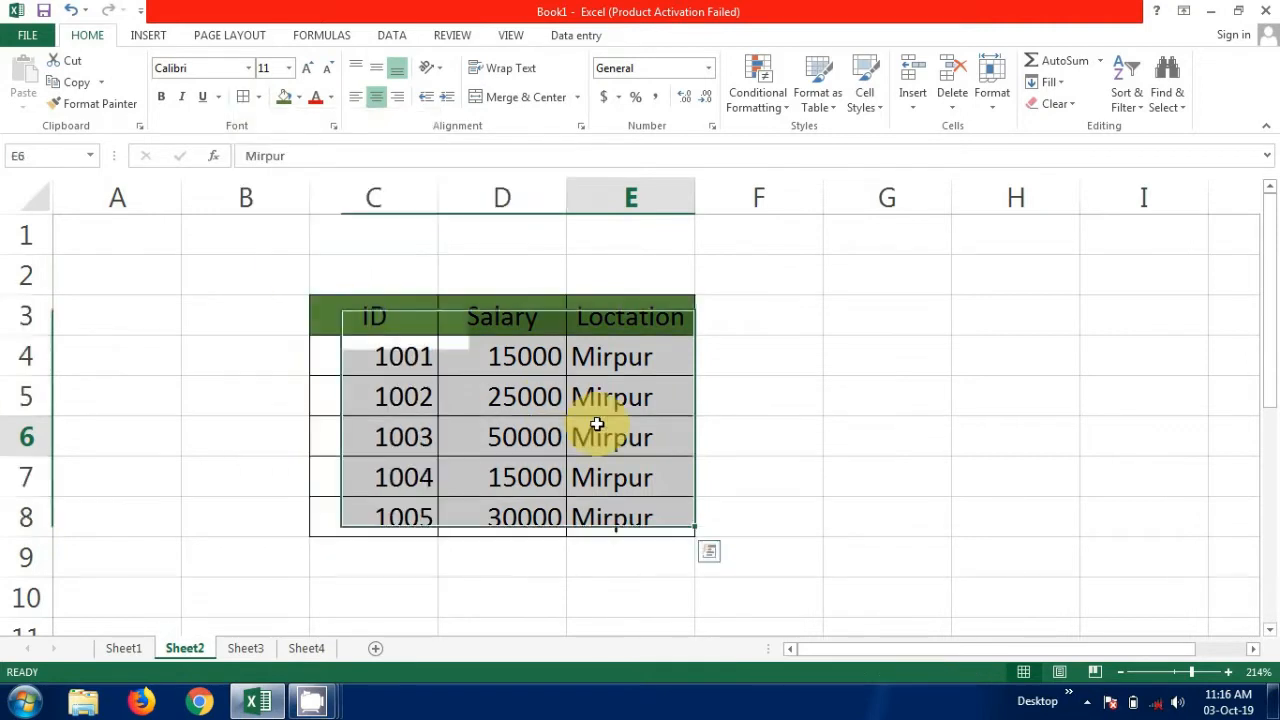
{"action": "left_click", "coordinate": [778, 375]}
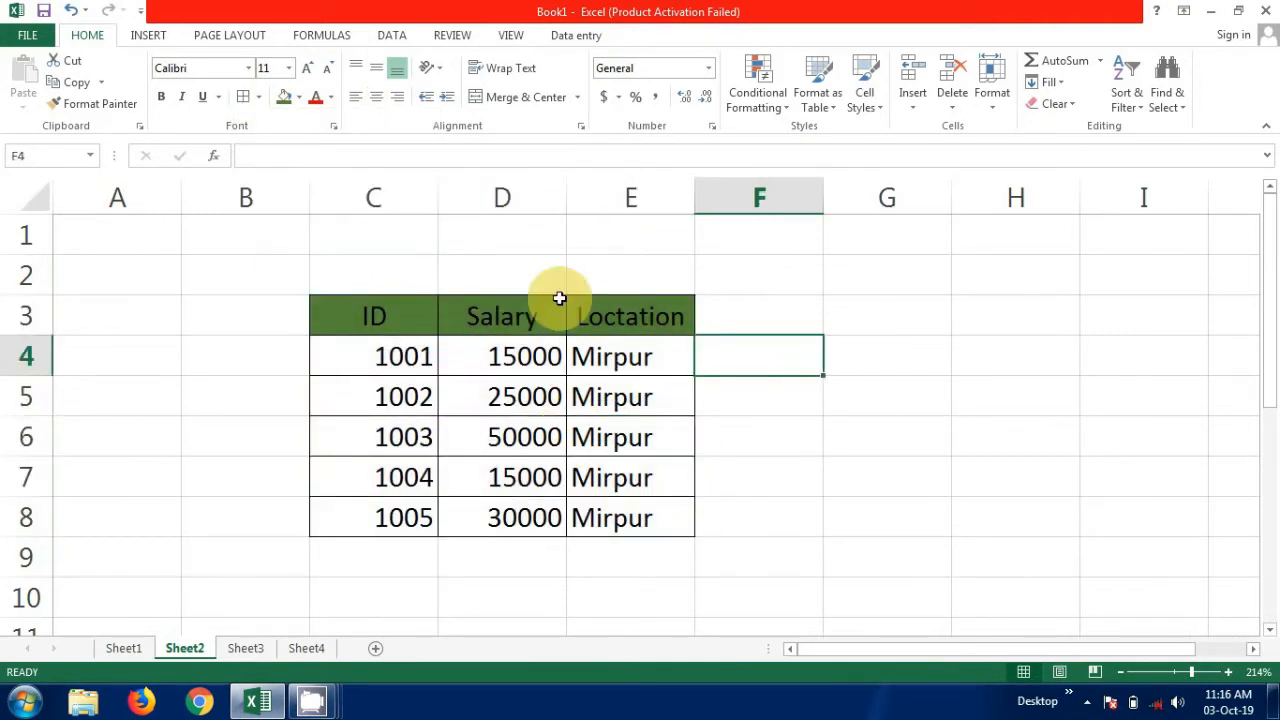
On Sheet3, fill the header cells D3 to F3 with the same darker green.
{"action": "left_click", "coordinate": [243, 650]}
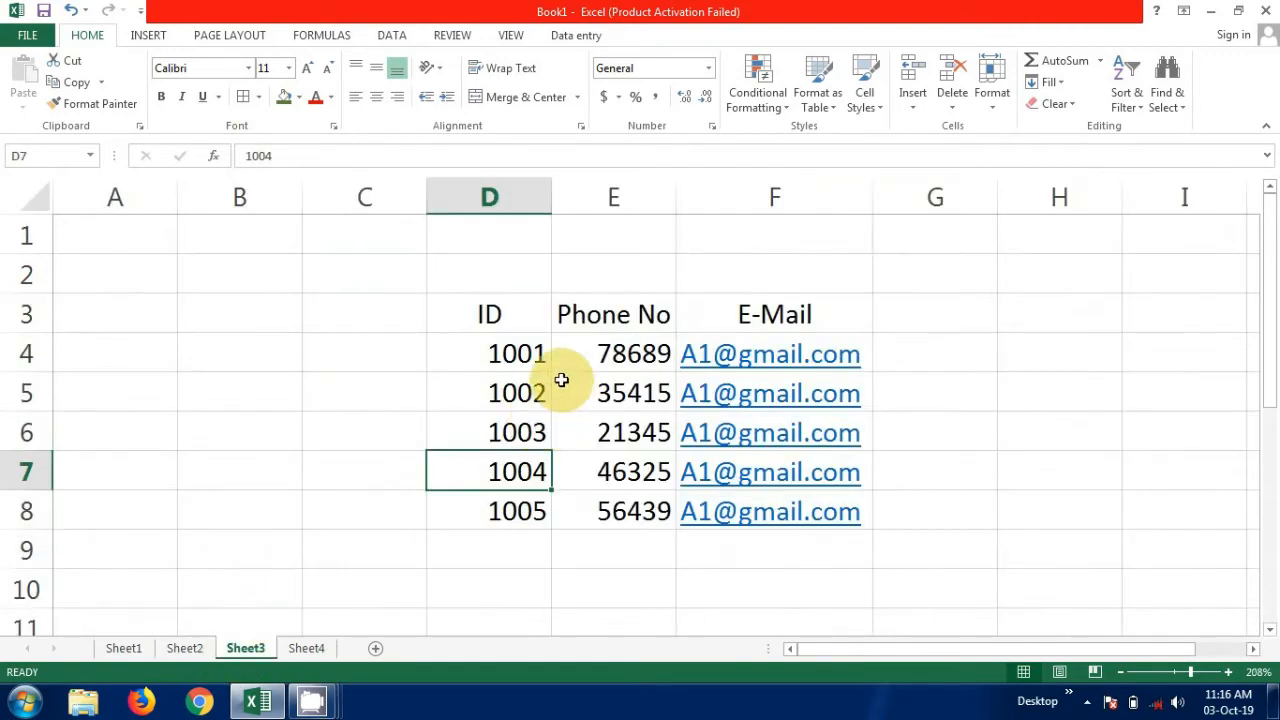
{"action": "left_click", "coordinate": [452, 300]}
{"action": "left_click_drag", "start_coordinate": [452, 300], "coordinate": [751, 315]}
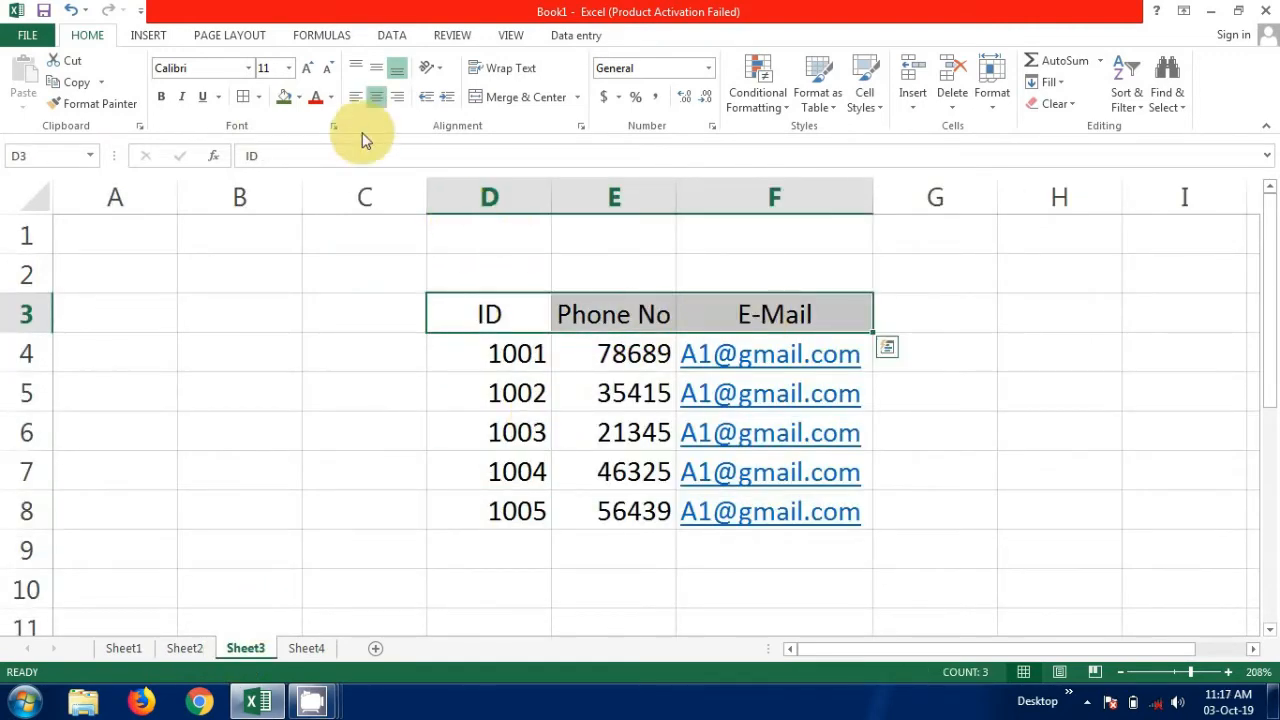
{"action": "left_click", "coordinate": [443, 270]}
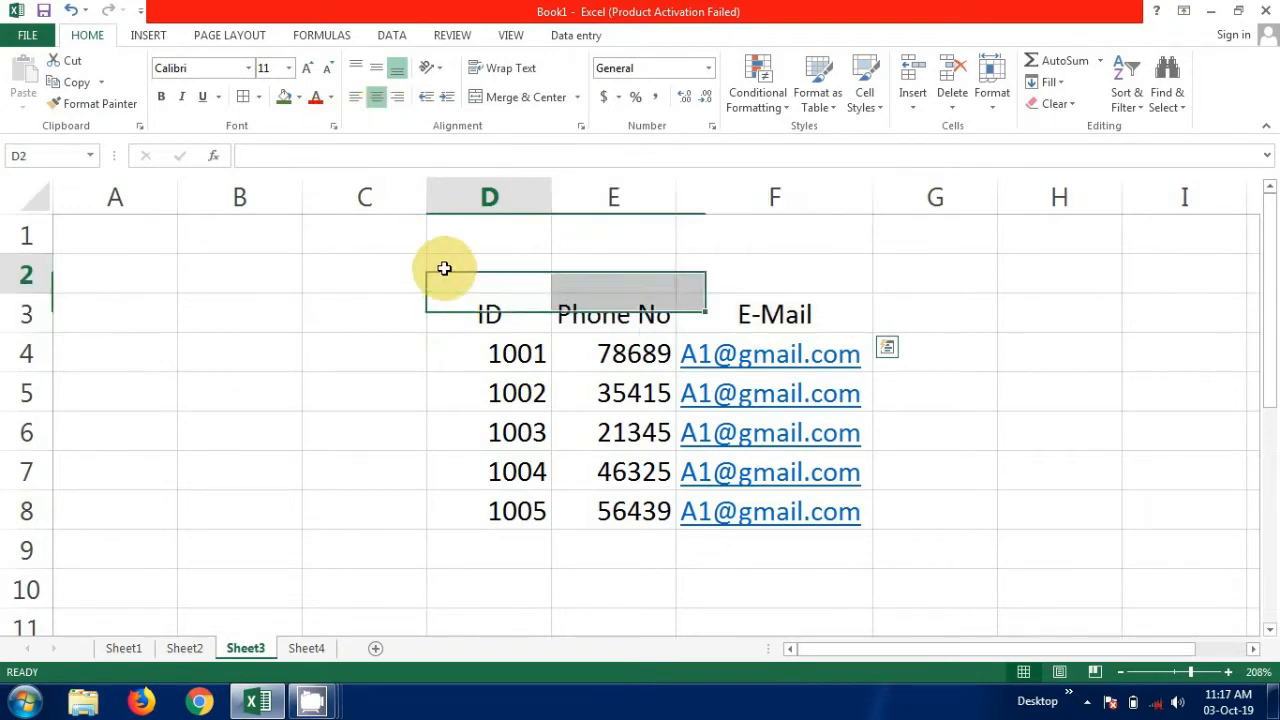
{"action": "left_click_drag", "start_coordinate": [443, 307], "coordinate": [749, 334]}
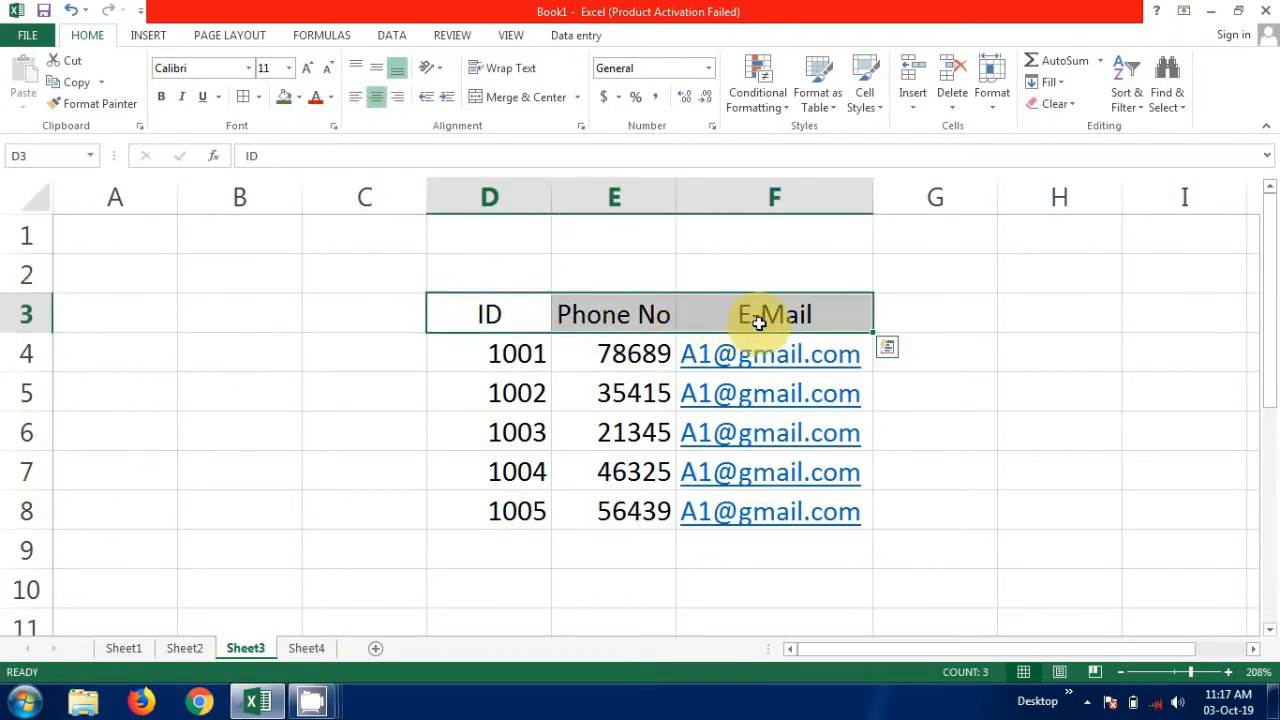
{"action": "left_click", "coordinate": [298, 97]}
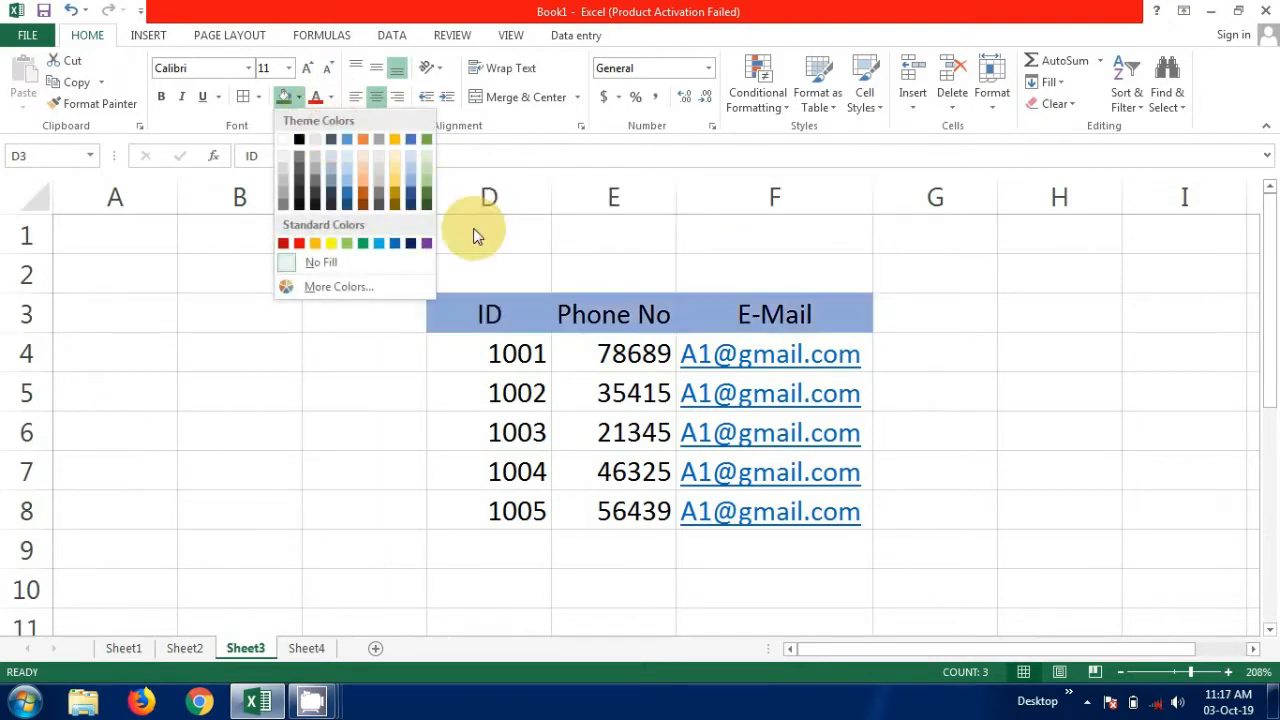
{"action": "left_click", "coordinate": [429, 194]}
{"action": "left_click", "coordinate": [437, 264]}
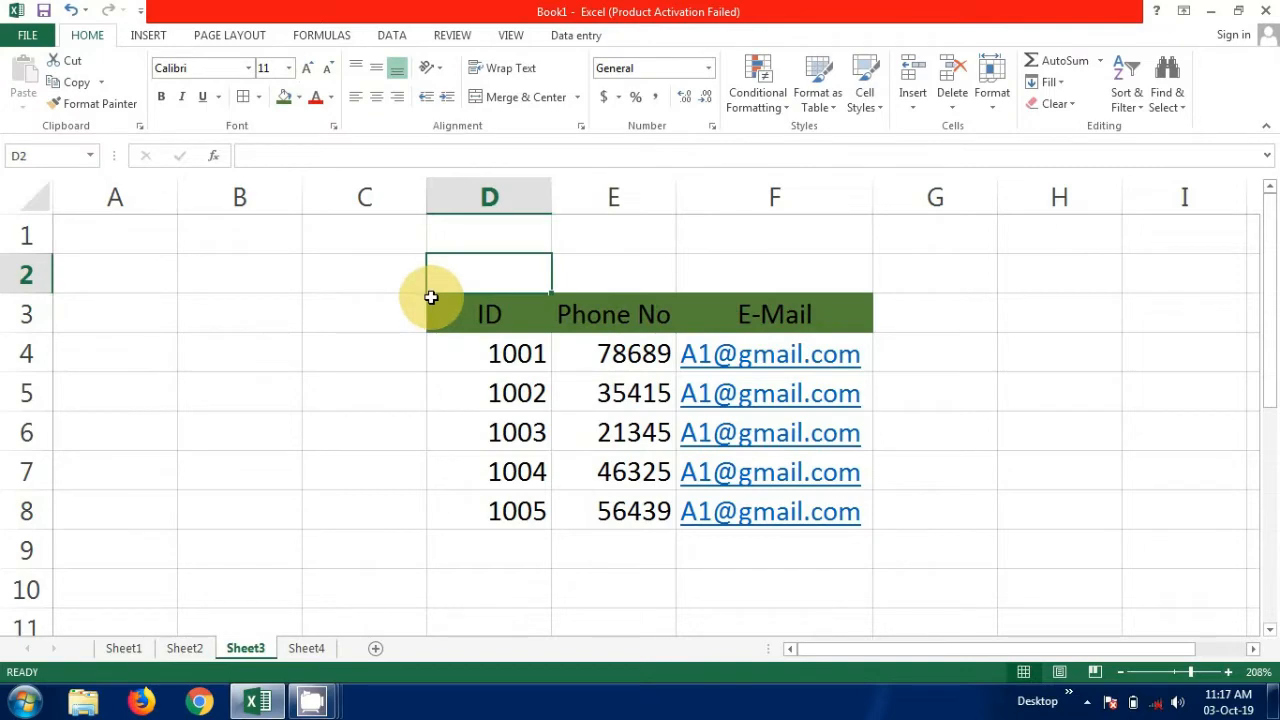
Apply all borders to the Sheet3 table in cells D3 to F8.
{"action": "left_click_drag", "start_coordinate": [431, 297], "coordinate": [759, 514]}
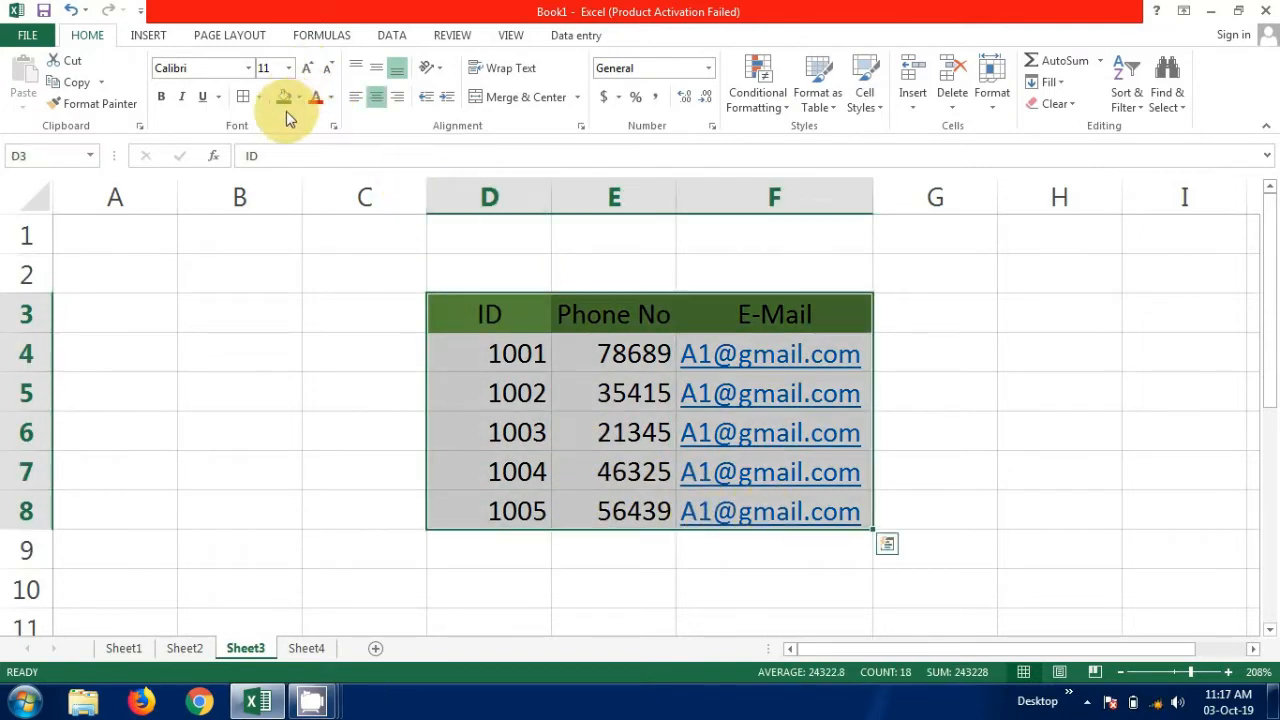
{"action": "left_click", "coordinate": [259, 97]}
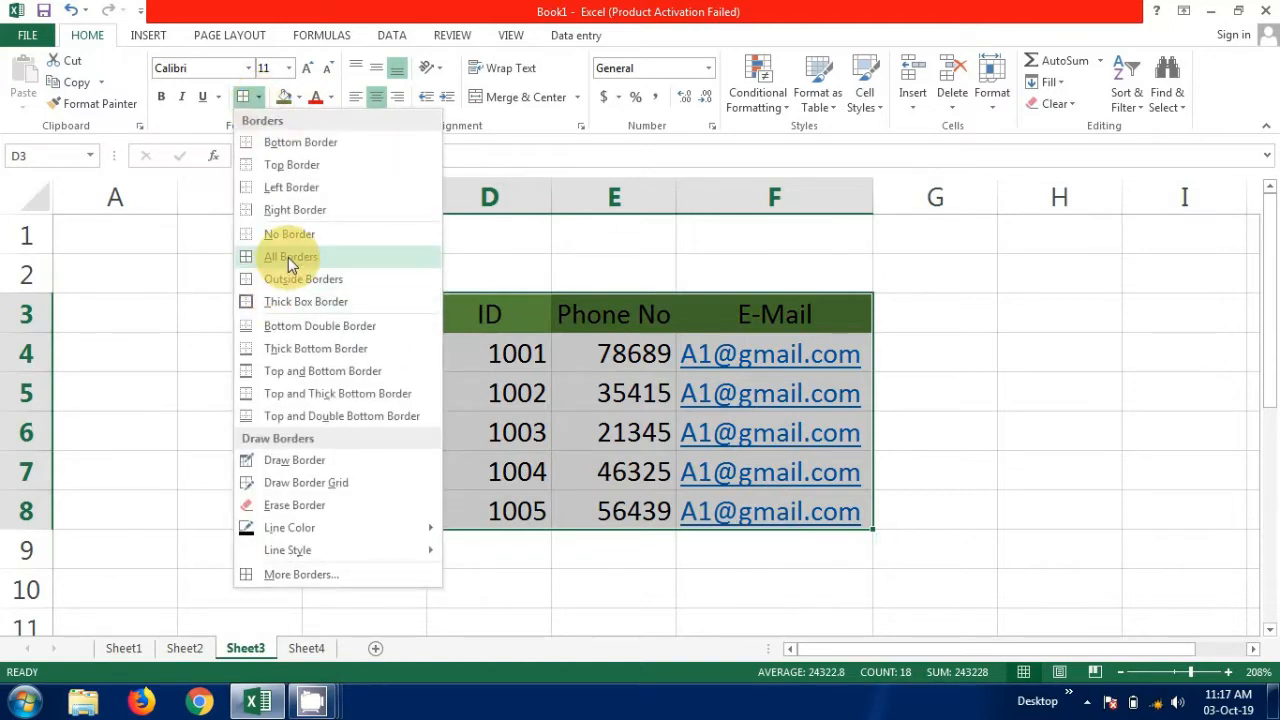
{"action": "left_click", "coordinate": [288, 257]}
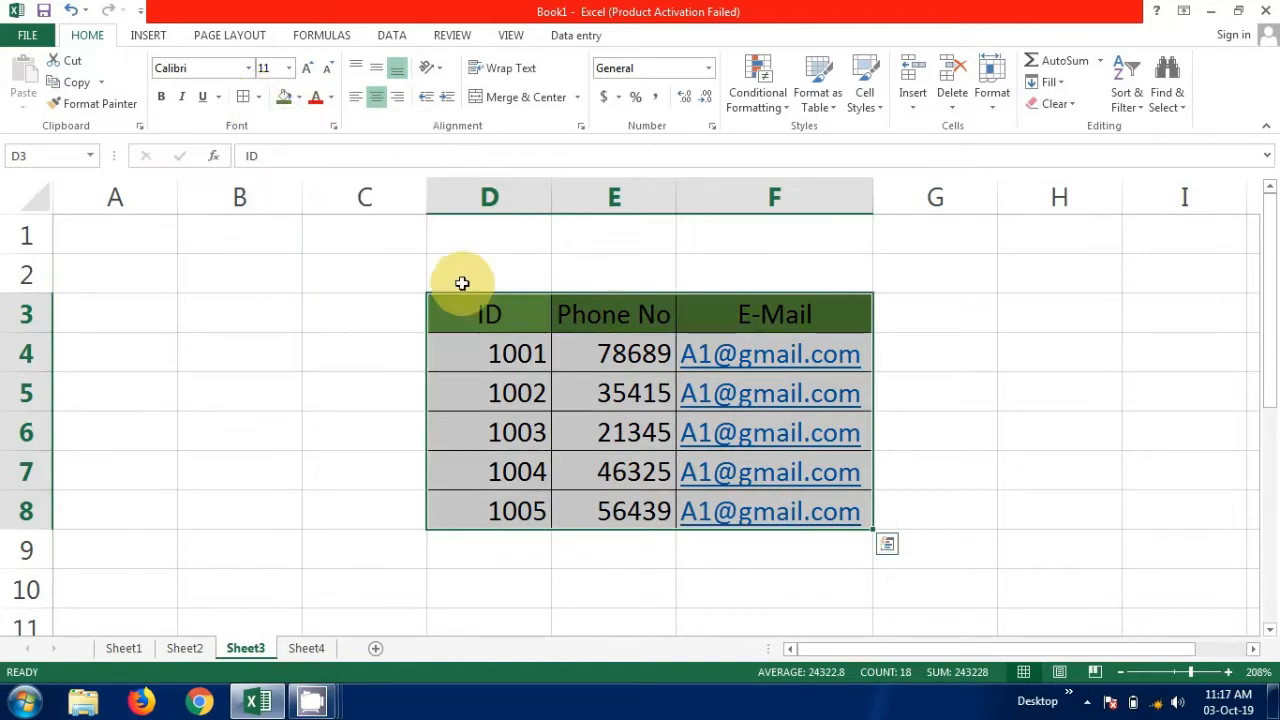
{"action": "left_click", "coordinate": [989, 476]}
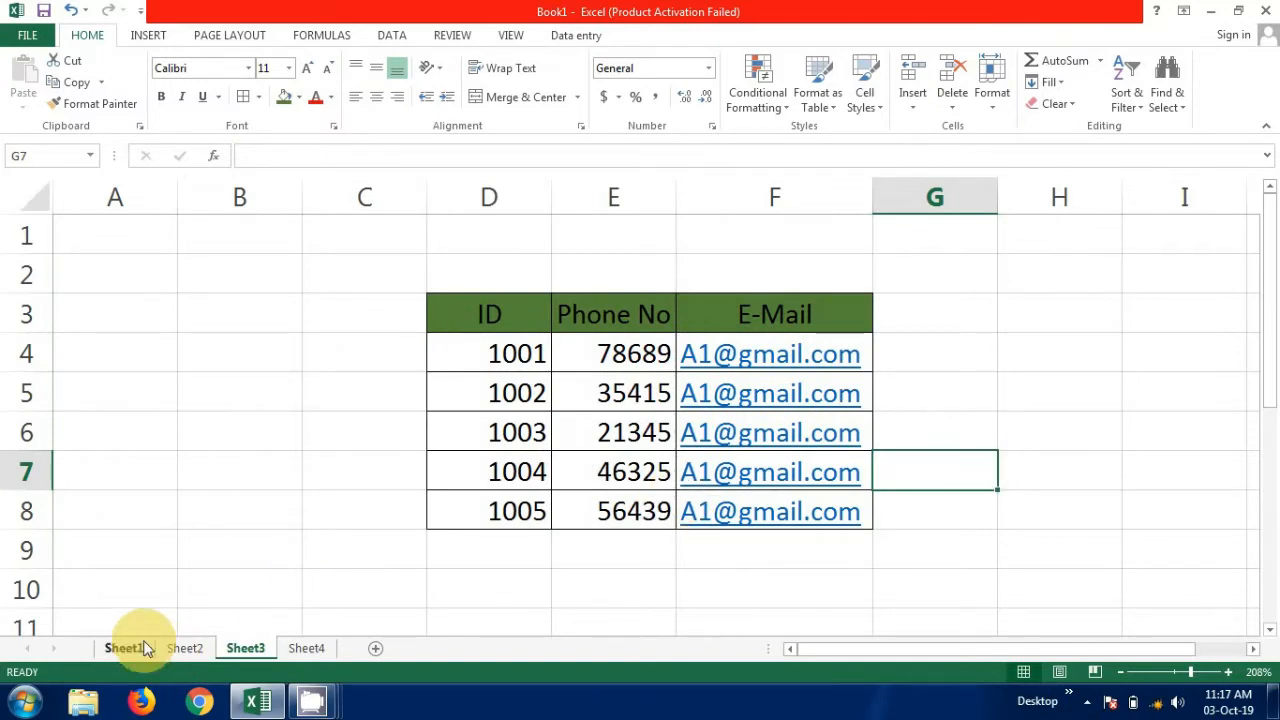
On the empty Sheet4, enter the label "Sheet 1" in cell D3.
{"action": "left_click", "coordinate": [303, 648]}
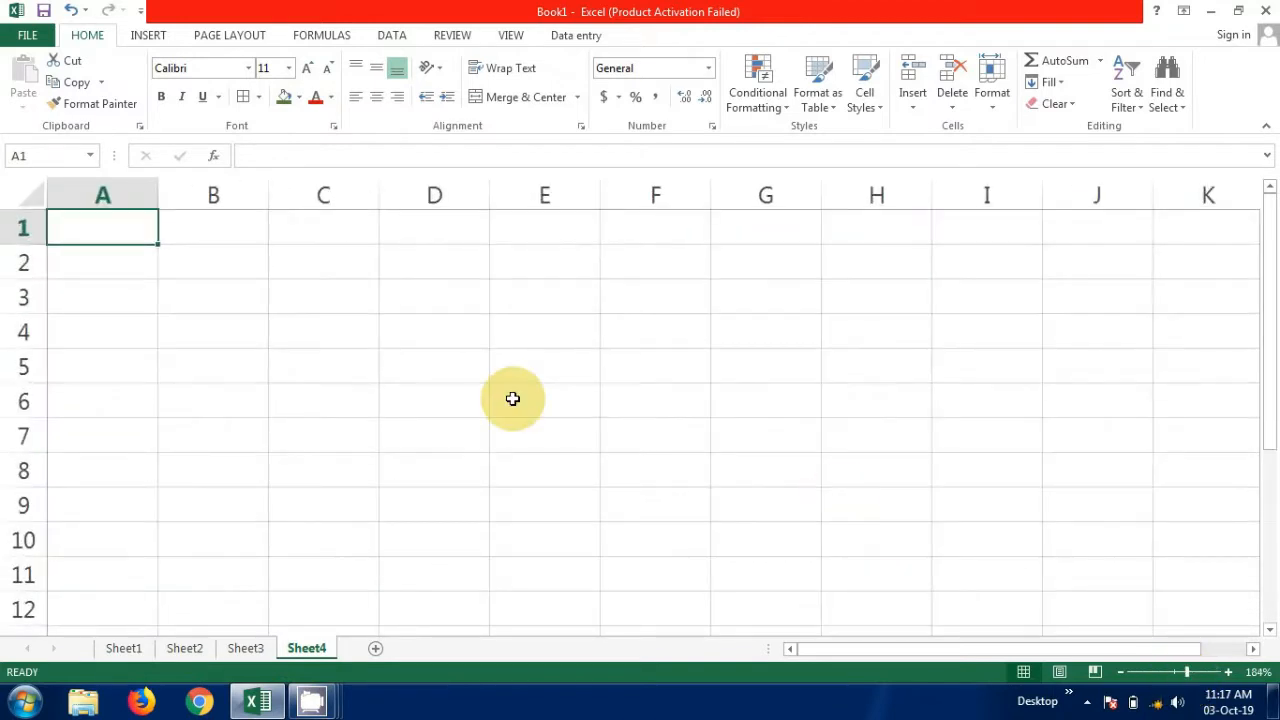
{"action": "left_click", "coordinate": [417, 300]}
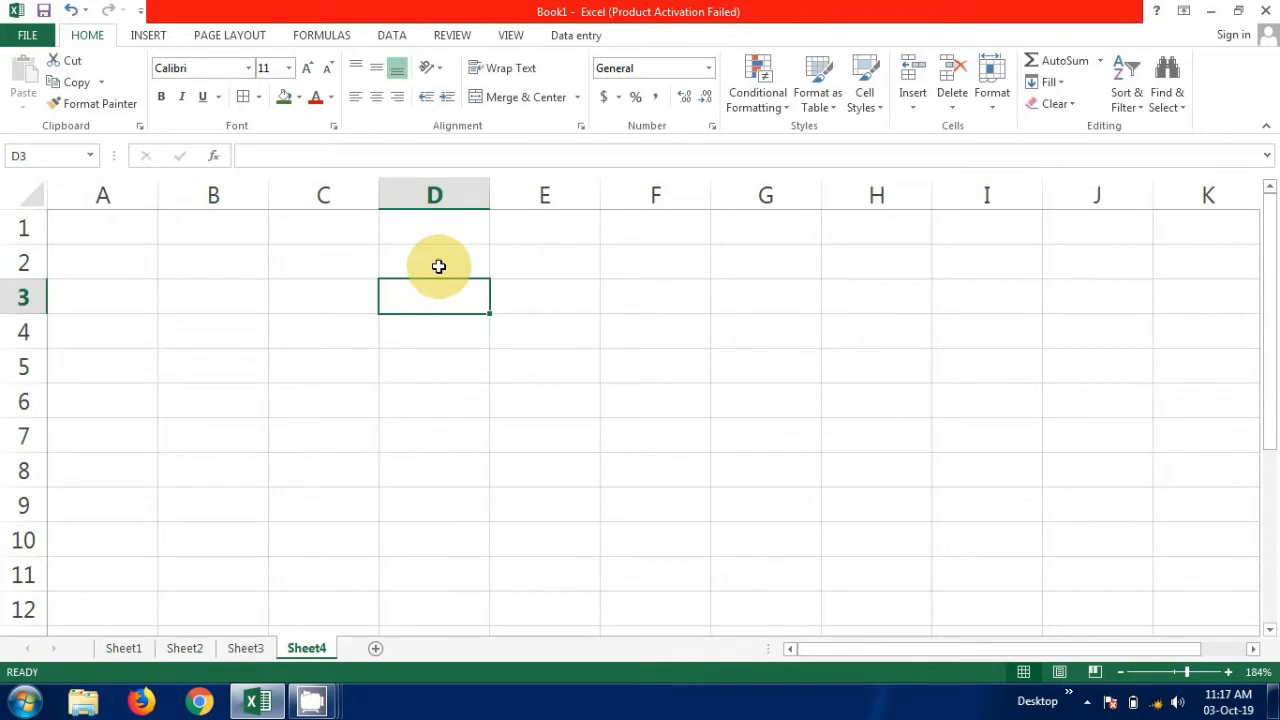
{"action": "type", "text": "Shee"}
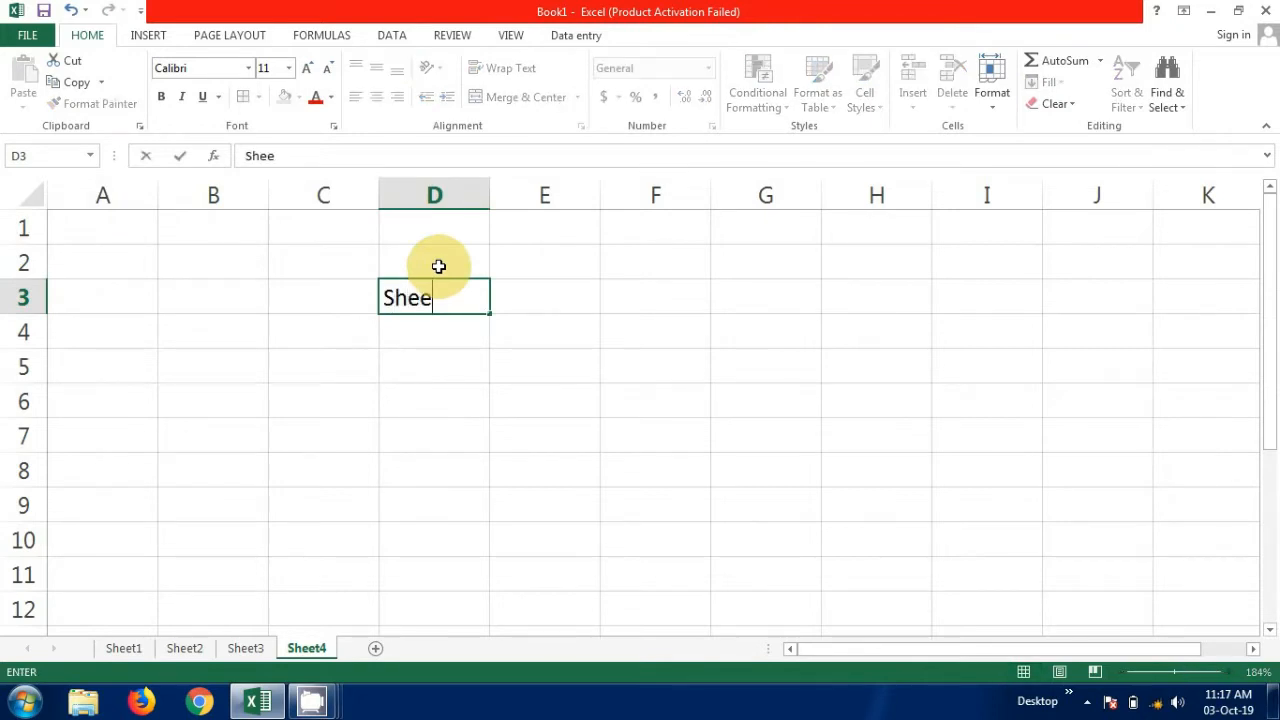
{"action": "type", "text": "t 1"}
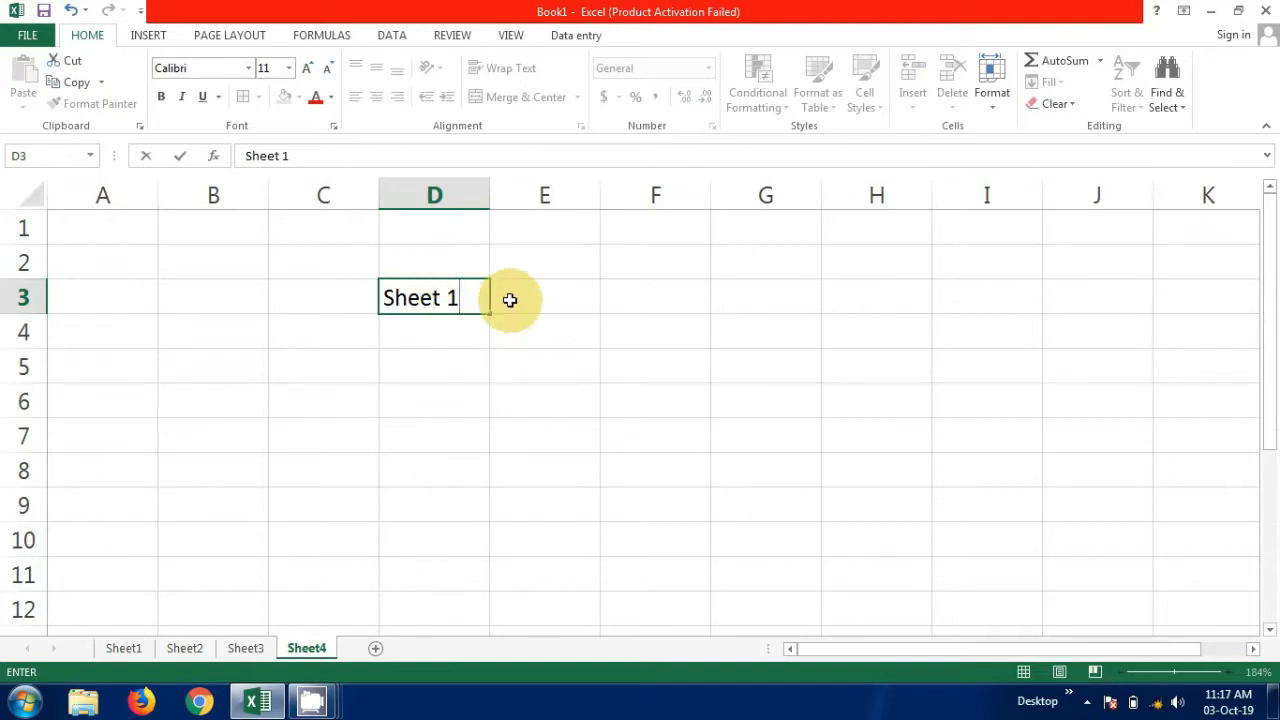
{"action": "left_click", "coordinate": [539, 300]}
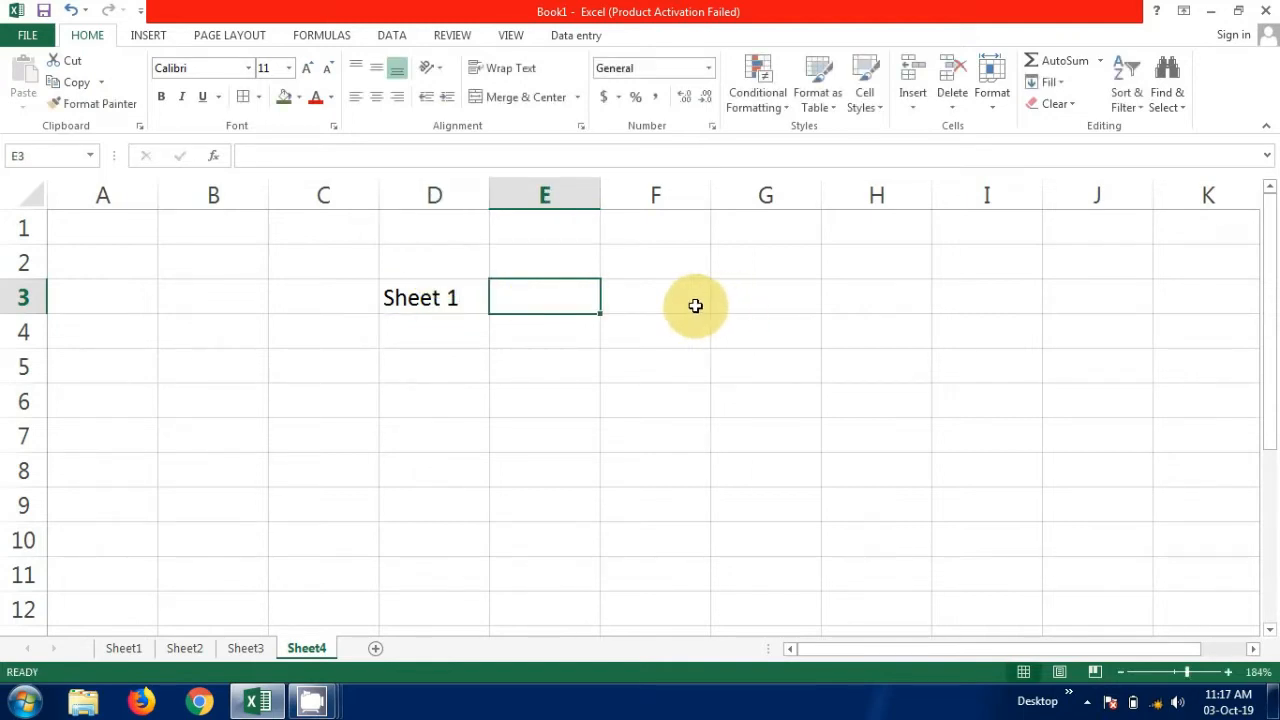
Enter the label "Sheet 2" in cell F3 and "Sheet 3" in cell H3.
{"action": "left_click", "coordinate": [695, 305]}
{"action": "type", "text": "Sheet"}
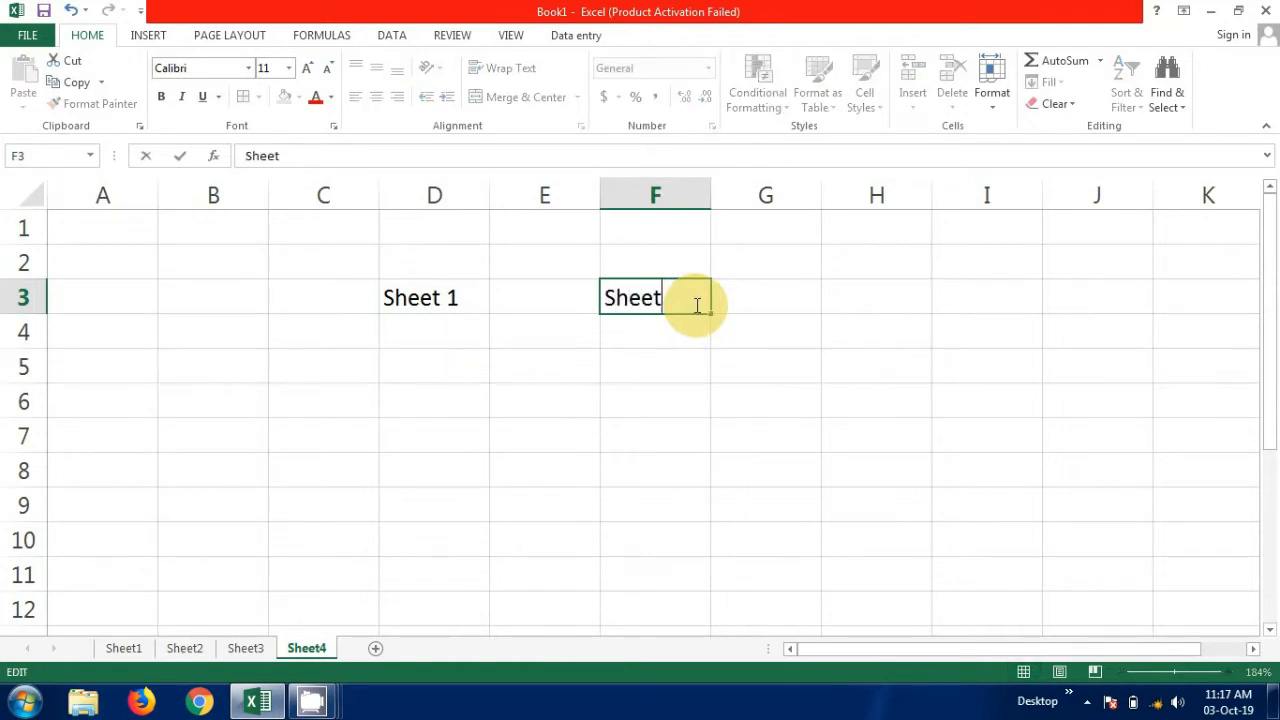
{"action": "type", "text": " 2"}
{"action": "left_click", "coordinate": [868, 306]}
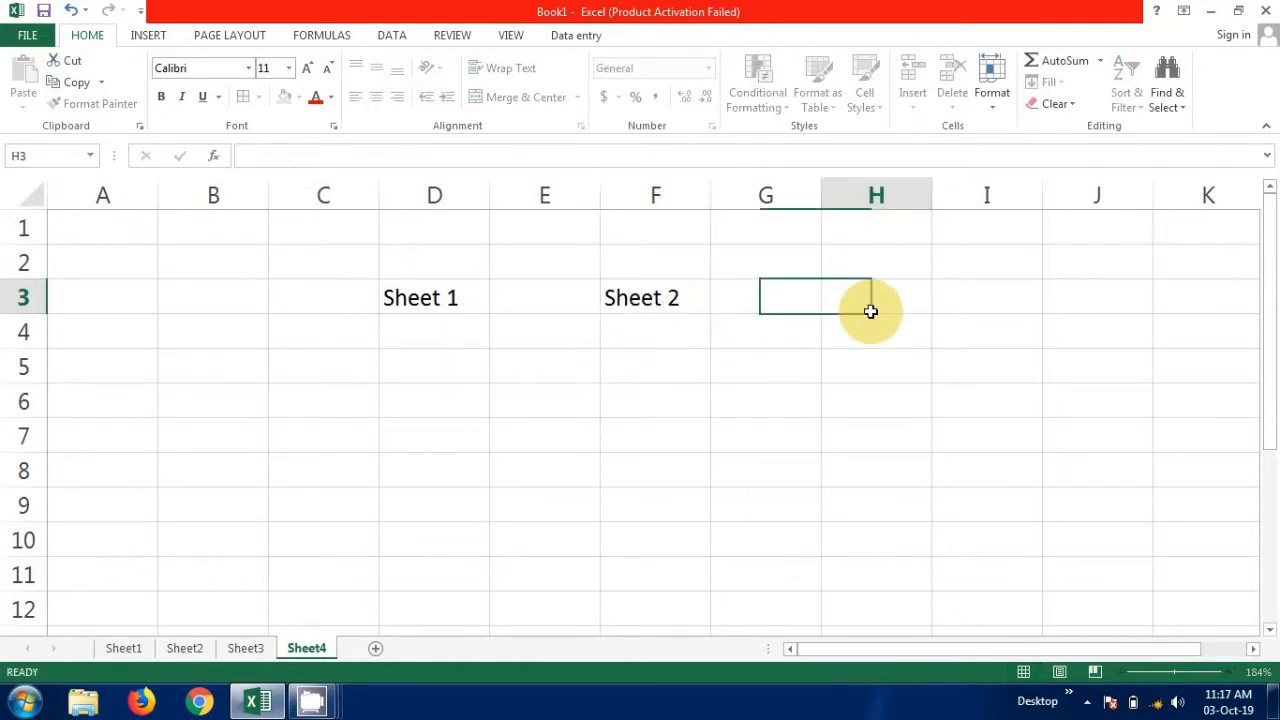
{"action": "type", "text": "Sheet 3"}
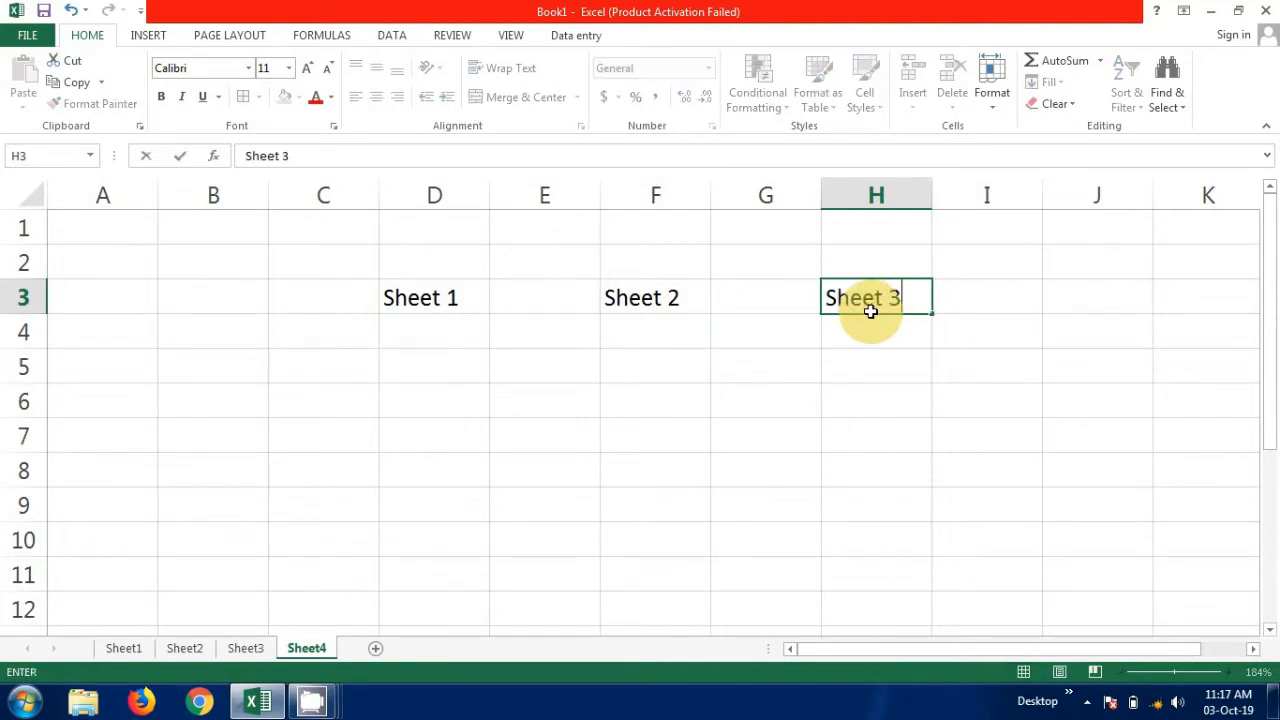
Enter the row 4 headings: "ID" in D4, "Name" in E4, "Salary" in F4 and "Phone No" in H4.
{"action": "left_click", "coordinate": [440, 337]}
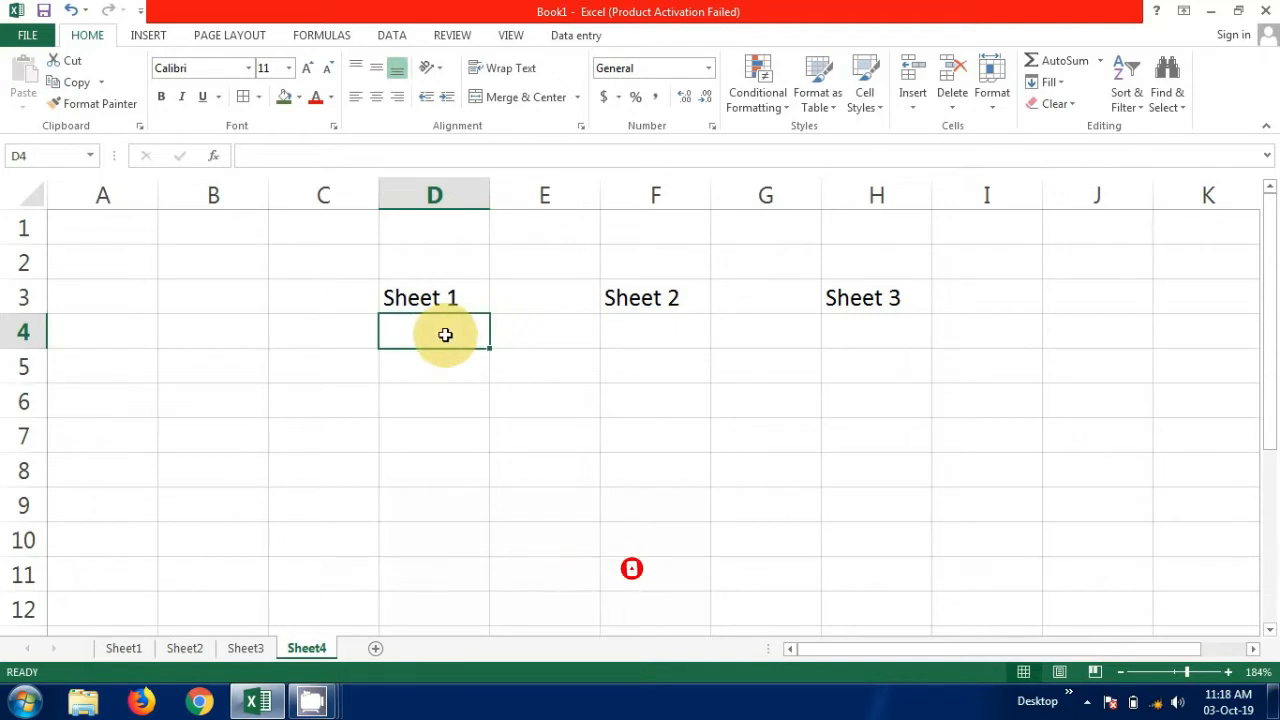
{"action": "type", "text": "ID"}
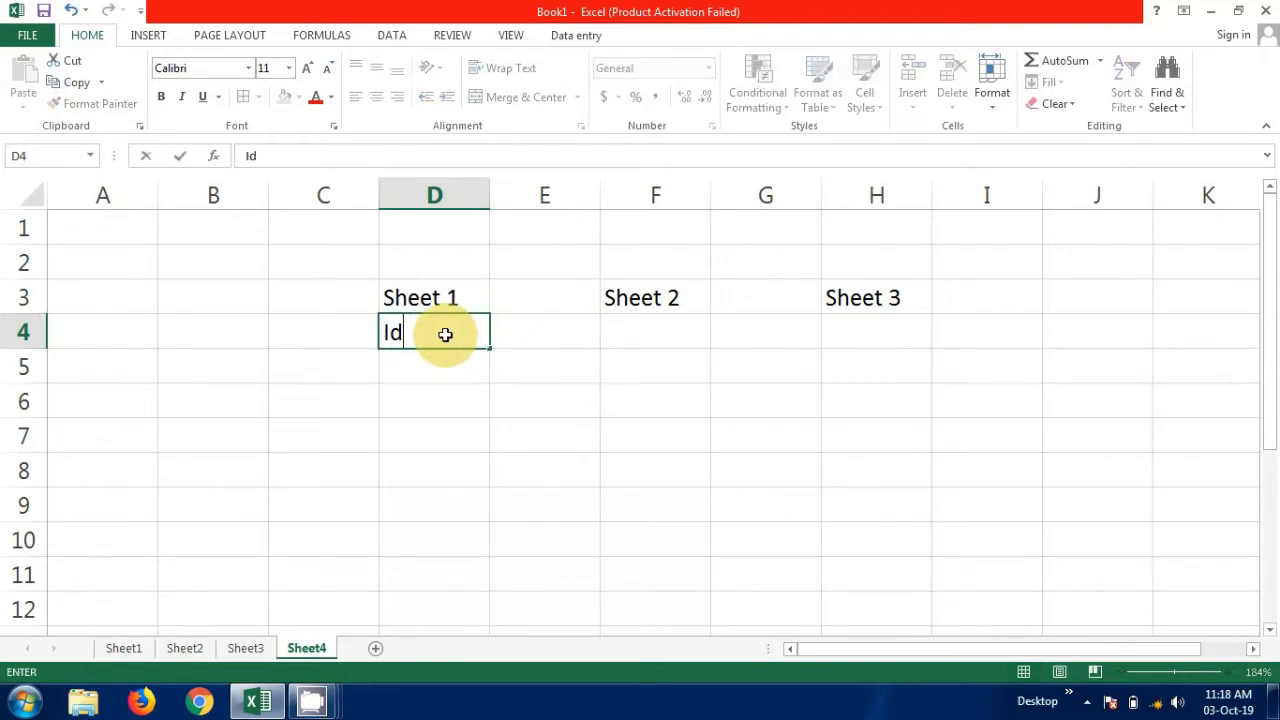
{"action": "left_click", "coordinate": [523, 341]}
{"action": "type", "text": "Name"}
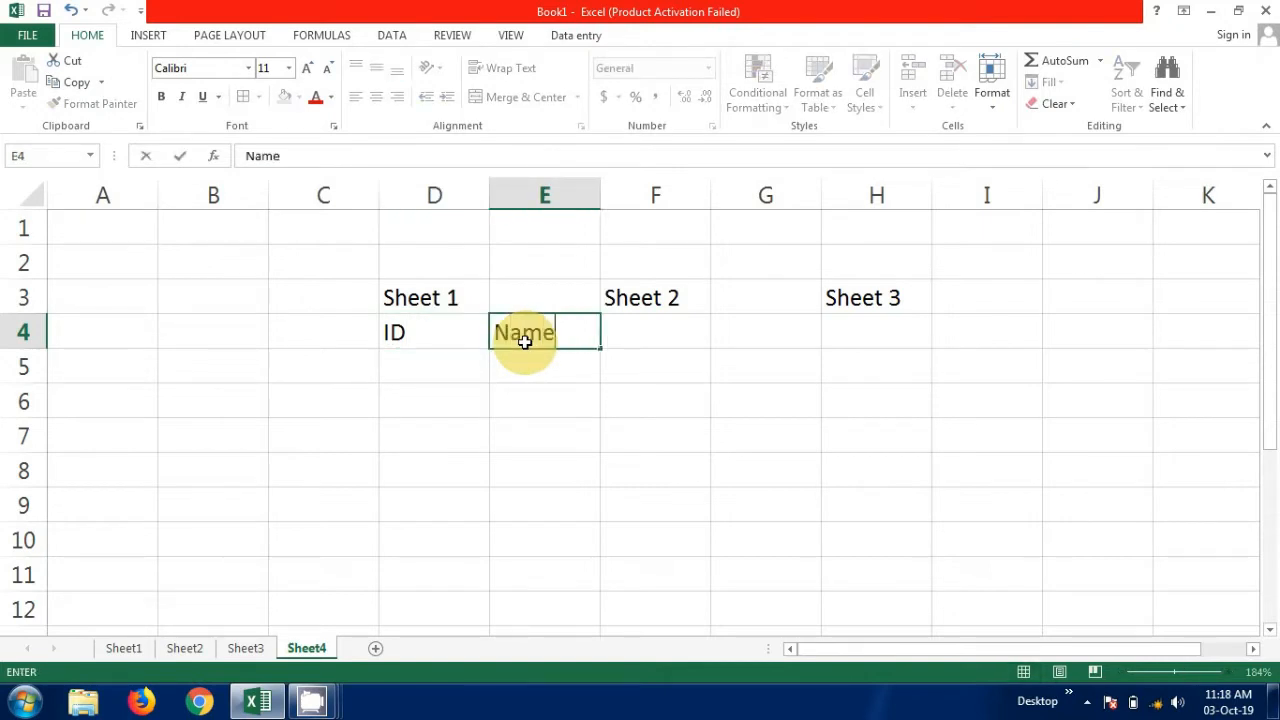
{"action": "left_click", "coordinate": [652, 344]}
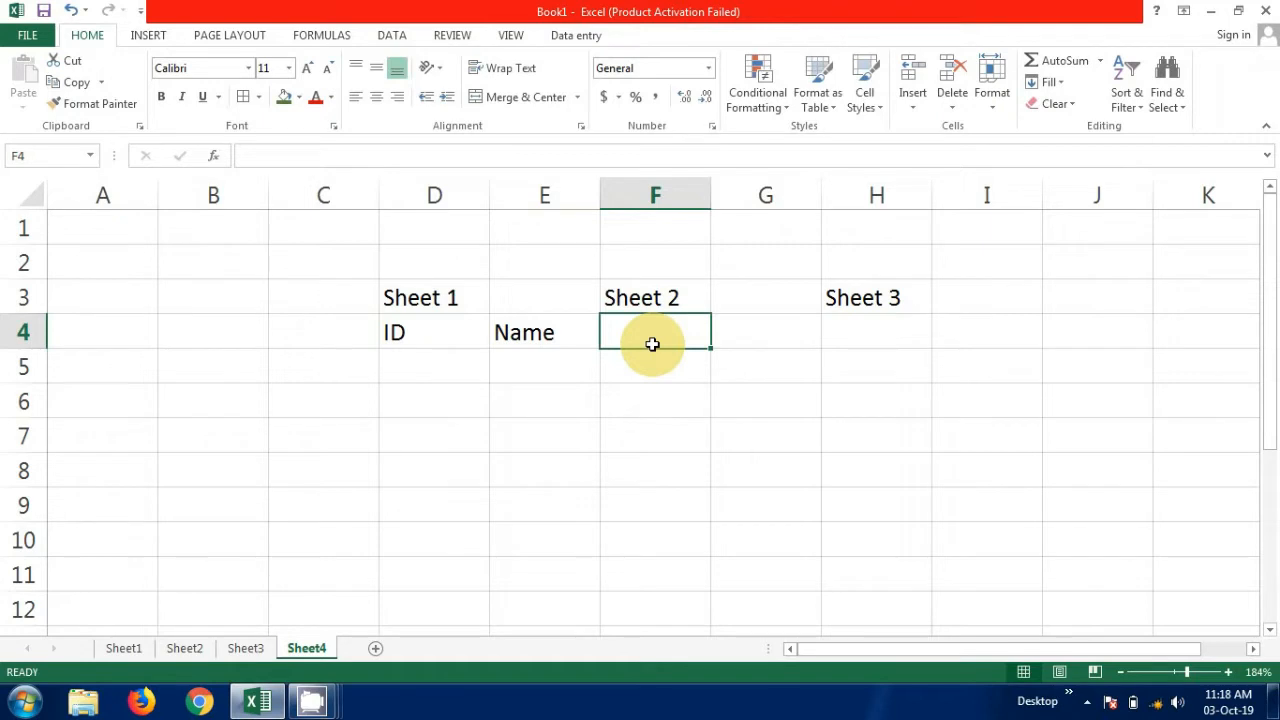
{"action": "type", "text": "Salary"}
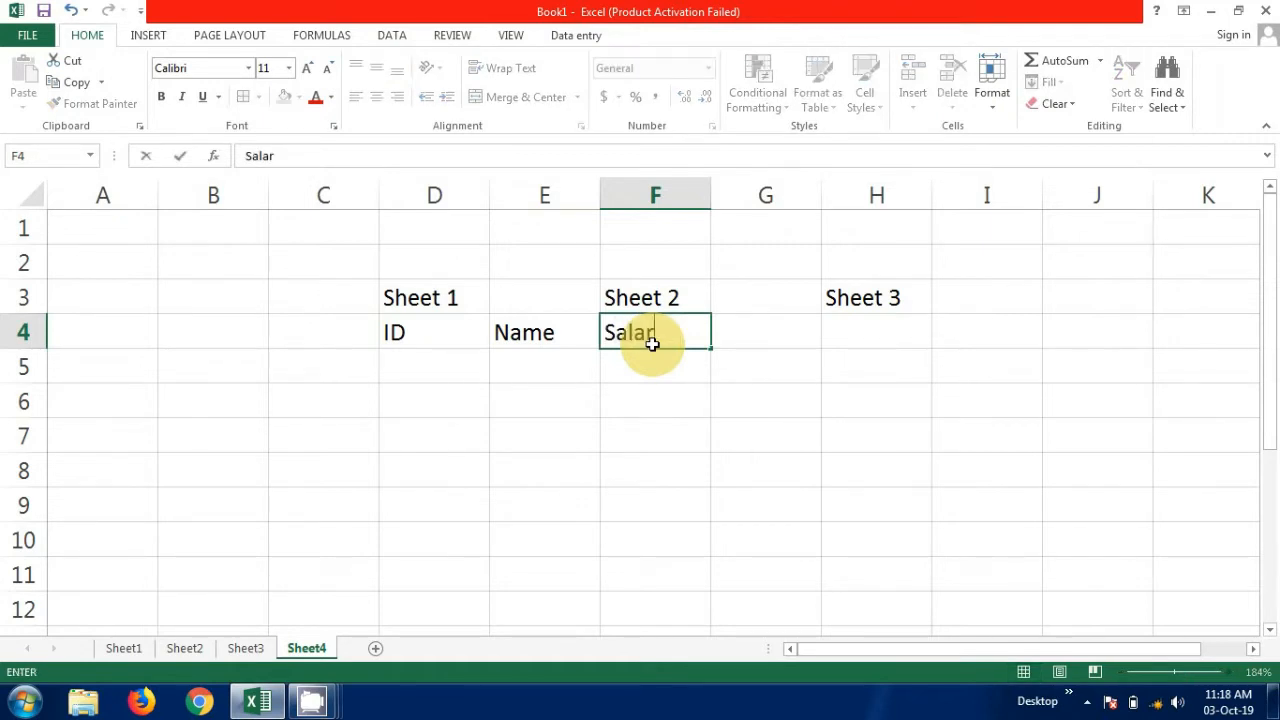
{"action": "left_click", "coordinate": [848, 339]}
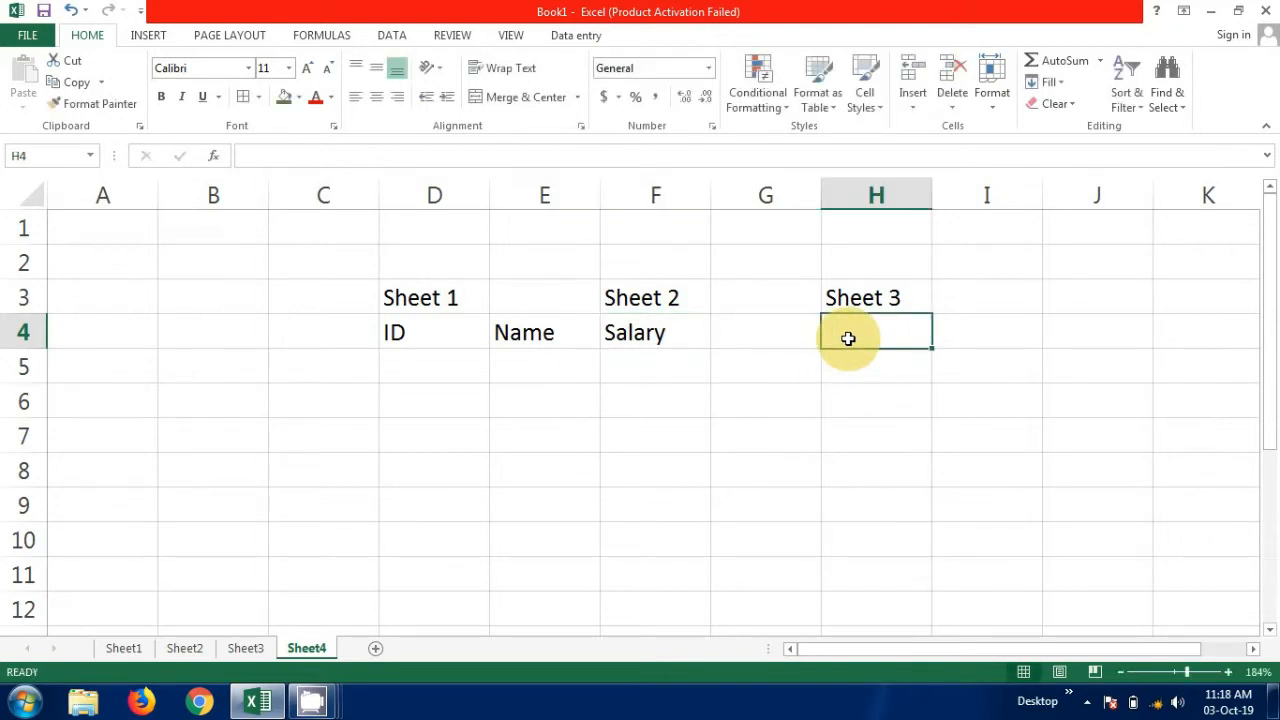
{"action": "type", "text": "Phone No"}
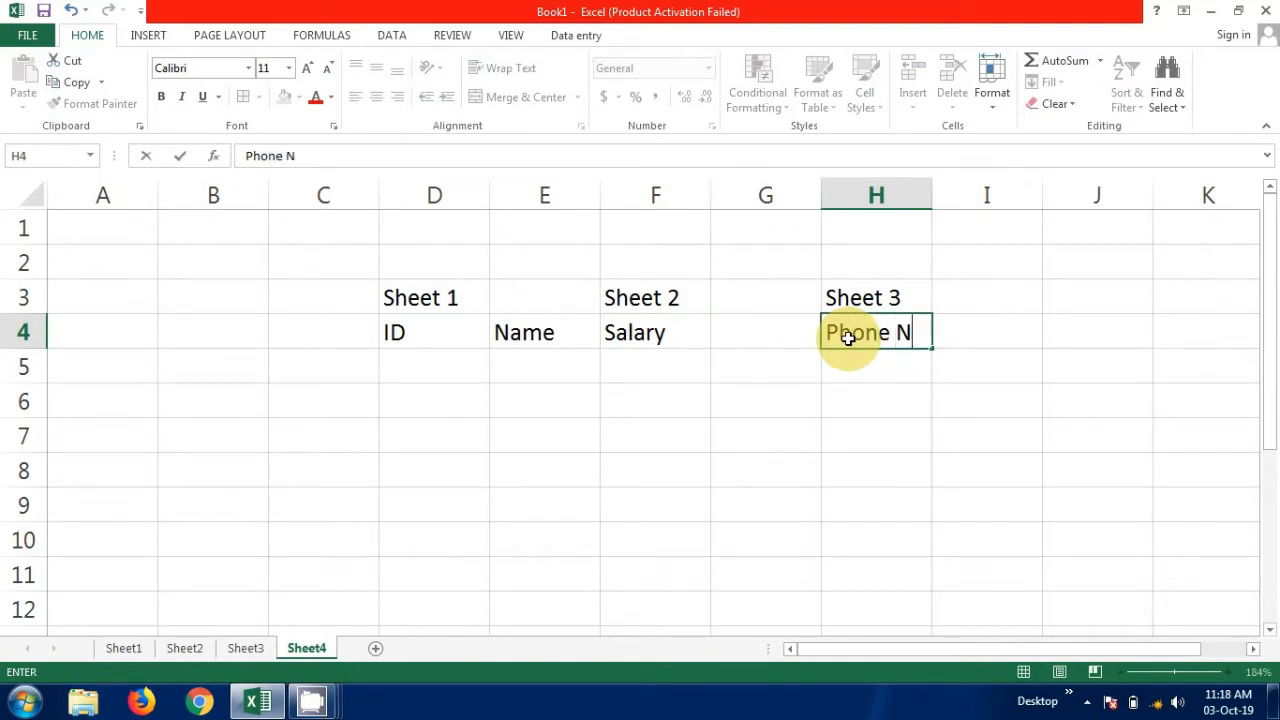
{"action": "left_click", "coordinate": [897, 360]}
Apply all borders to the Phone No heading and the blank cell below it, H4 to H5.
{"action": "left_click_drag", "start_coordinate": [889, 333], "coordinate": [903, 377]}
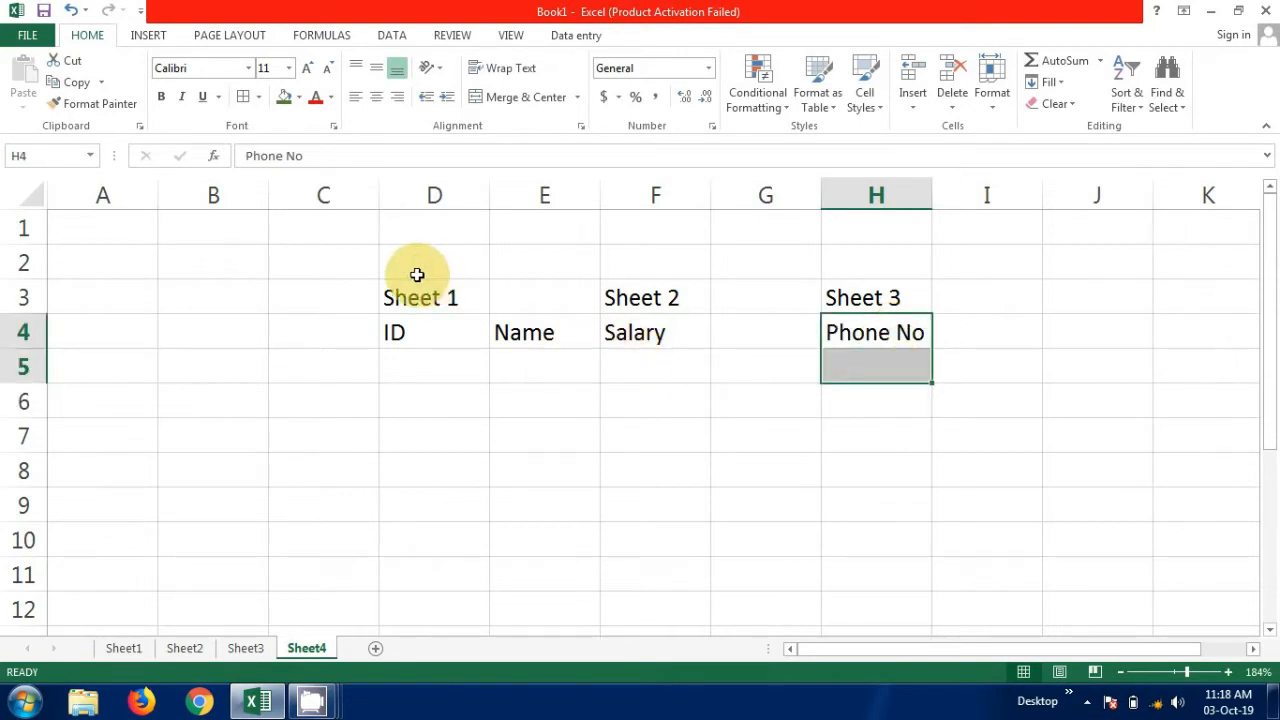
{"action": "left_click", "coordinate": [257, 100]}
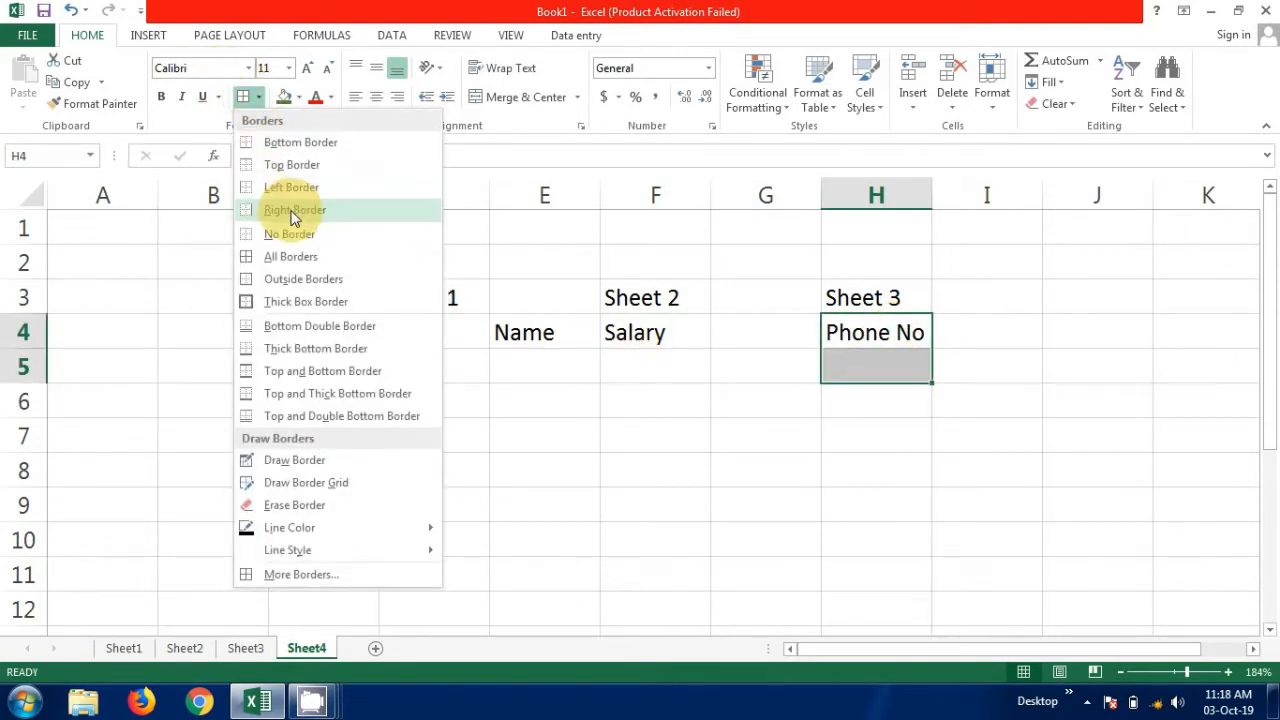
{"action": "left_click", "coordinate": [283, 263]}
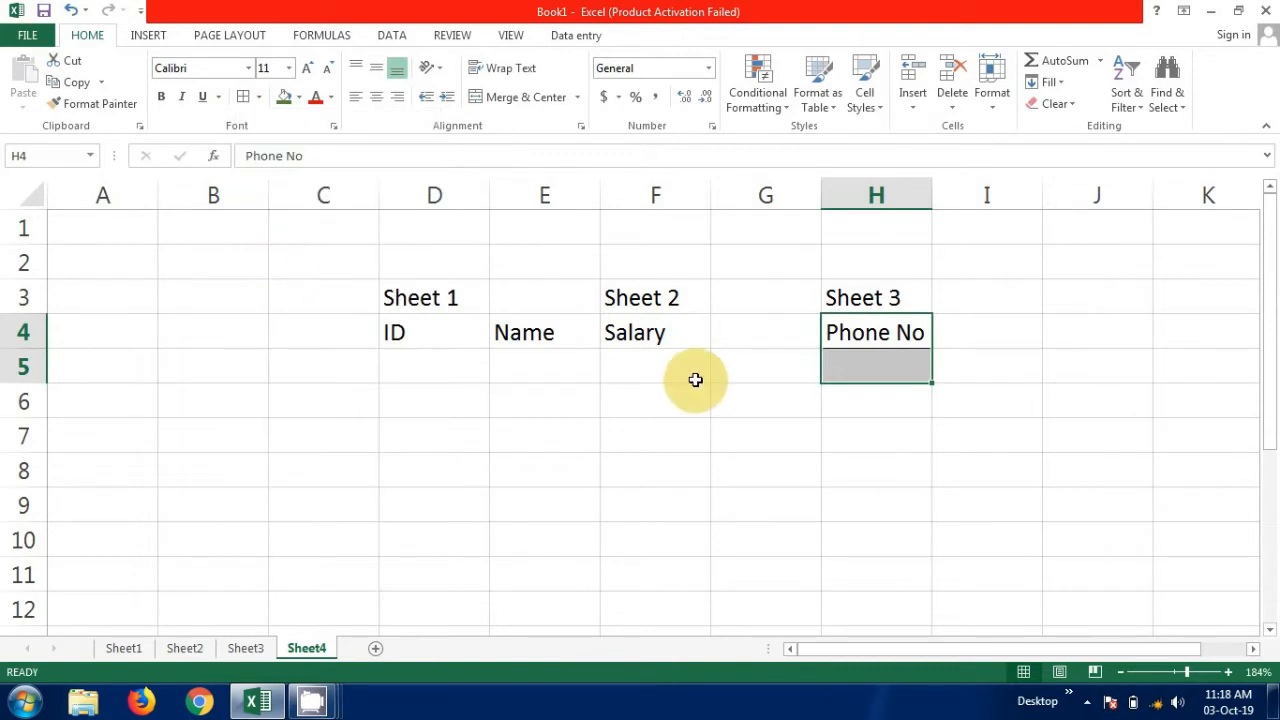
Apply all borders to the Salary heading and the blank cell below it, F4 to F5.
{"action": "left_click", "coordinate": [651, 335]}
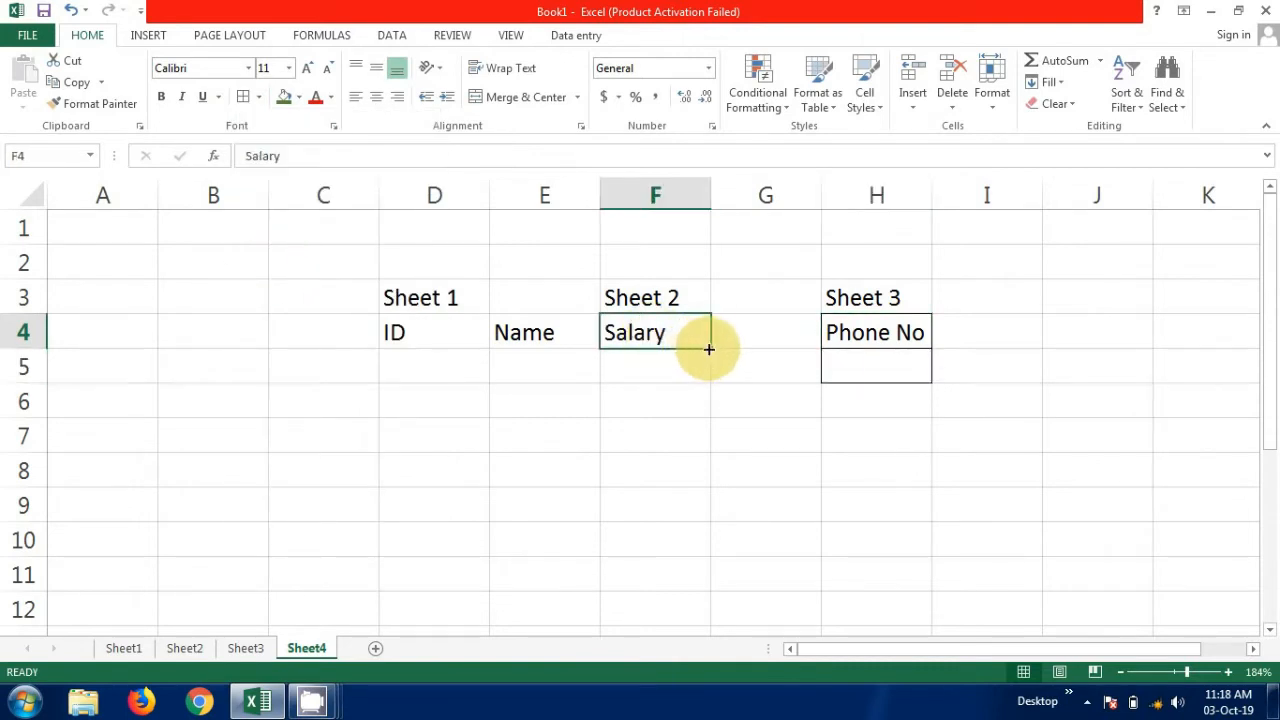
{"action": "left_click", "coordinate": [654, 370]}
{"action": "left_click_drag", "start_coordinate": [643, 334], "coordinate": [659, 380]}
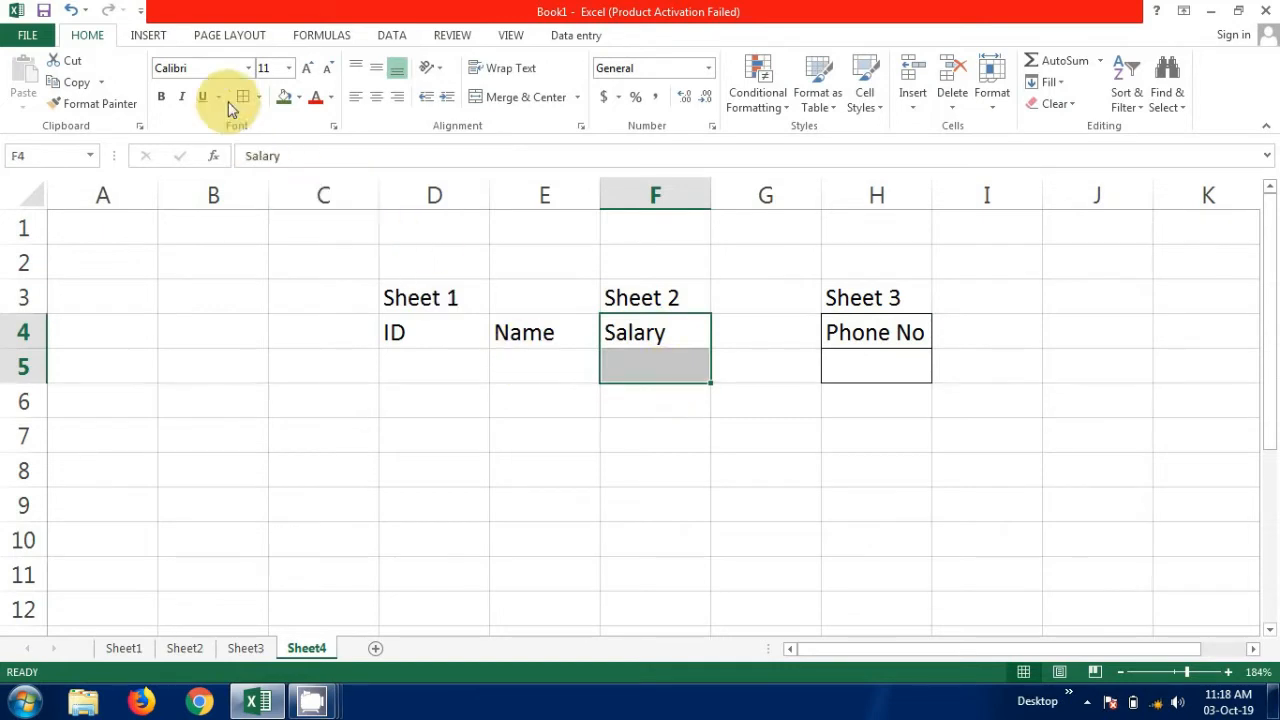
{"action": "left_click", "coordinate": [258, 98]}
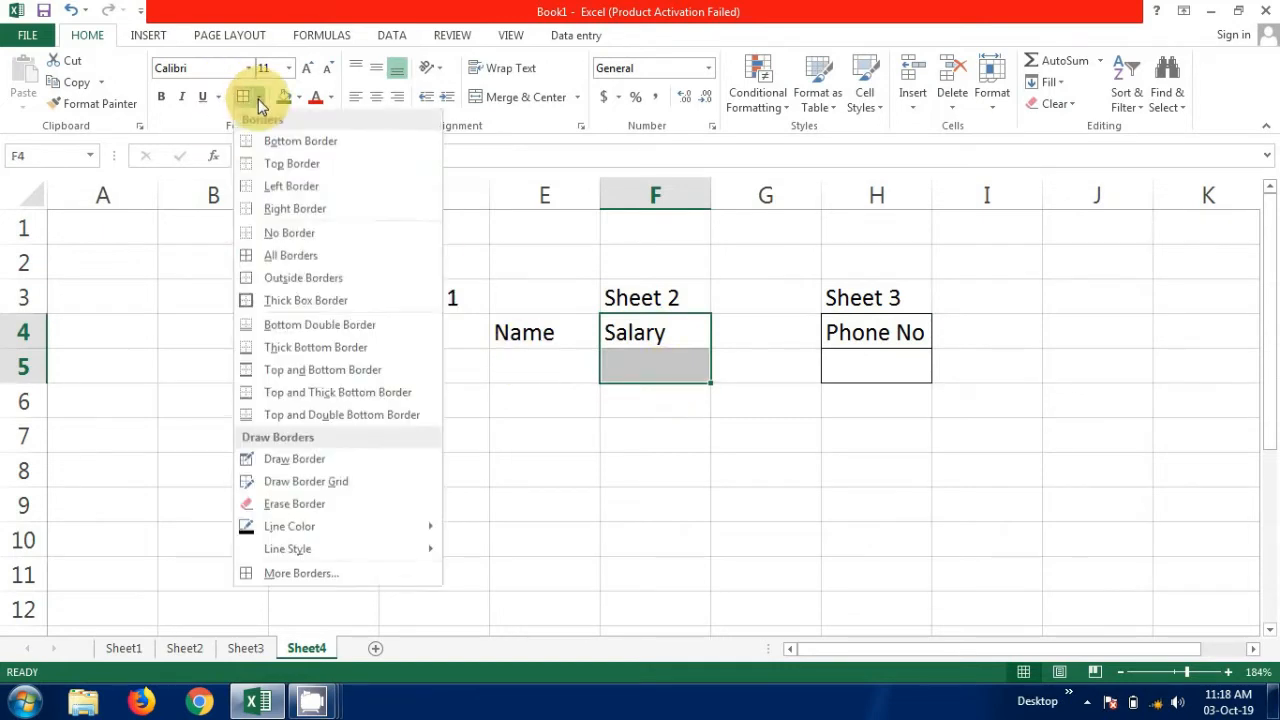
{"action": "left_click", "coordinate": [304, 255]}
Apply all borders to the Name heading and the blank cell below it, E4 to E5.
{"action": "left_click", "coordinate": [551, 340]}
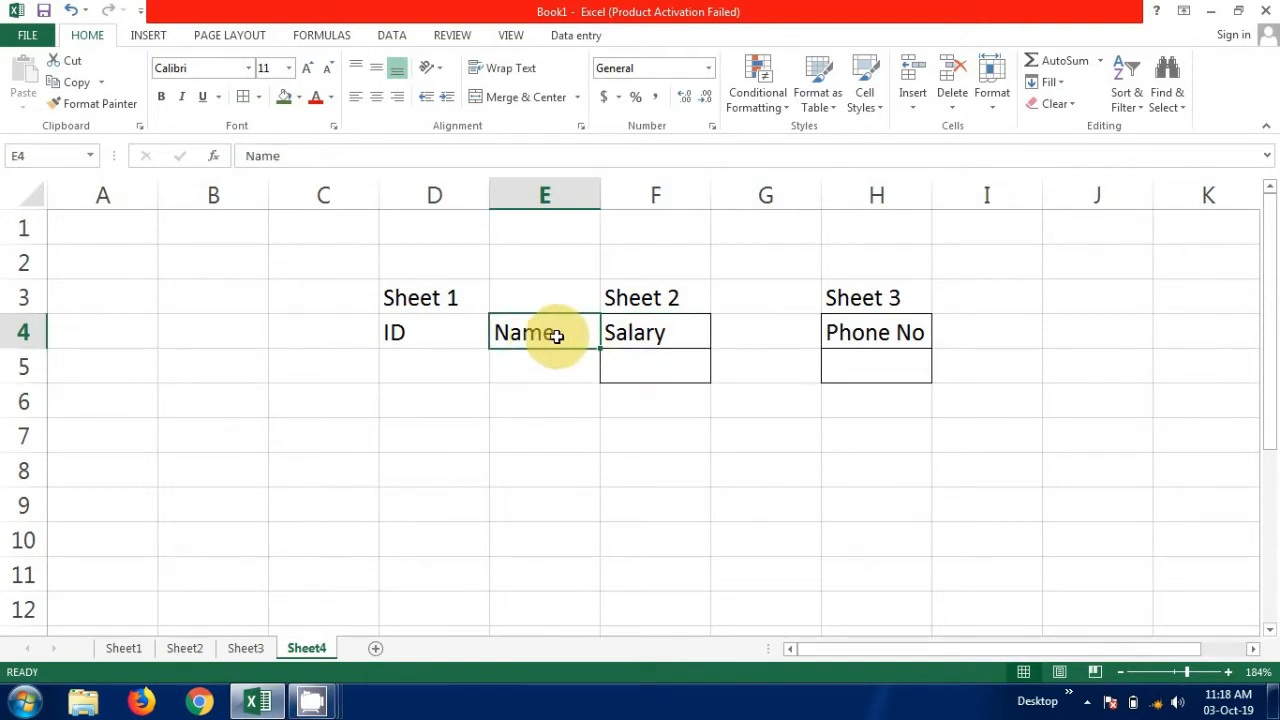
{"action": "left_click_drag", "start_coordinate": [556, 332], "coordinate": [557, 374]}
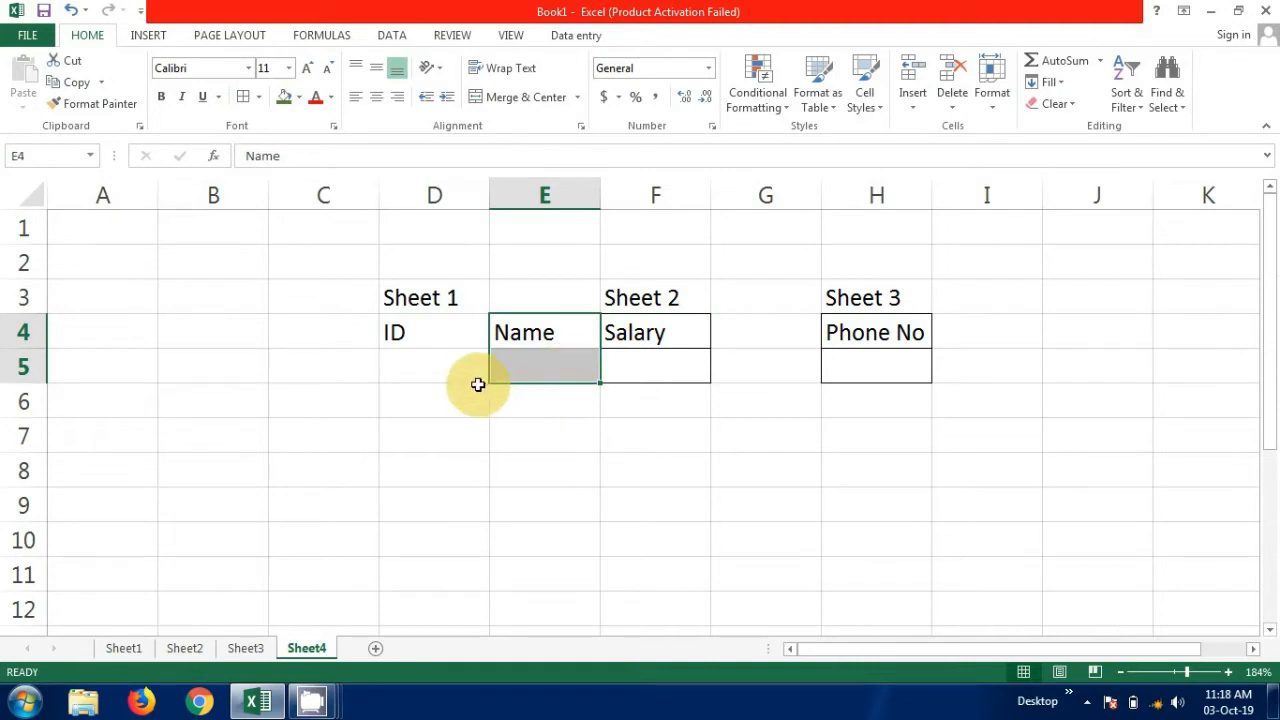
{"action": "left_click", "coordinate": [478, 386]}
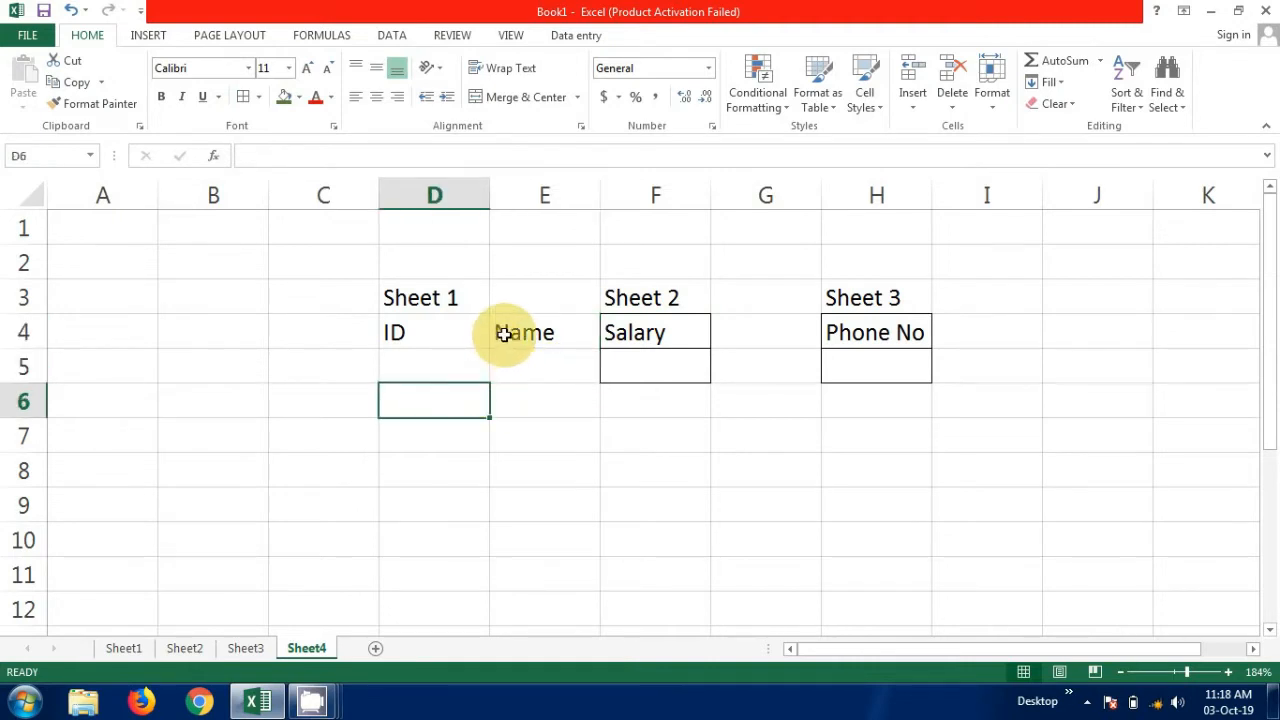
{"action": "left_click_drag", "start_coordinate": [504, 334], "coordinate": [522, 370]}
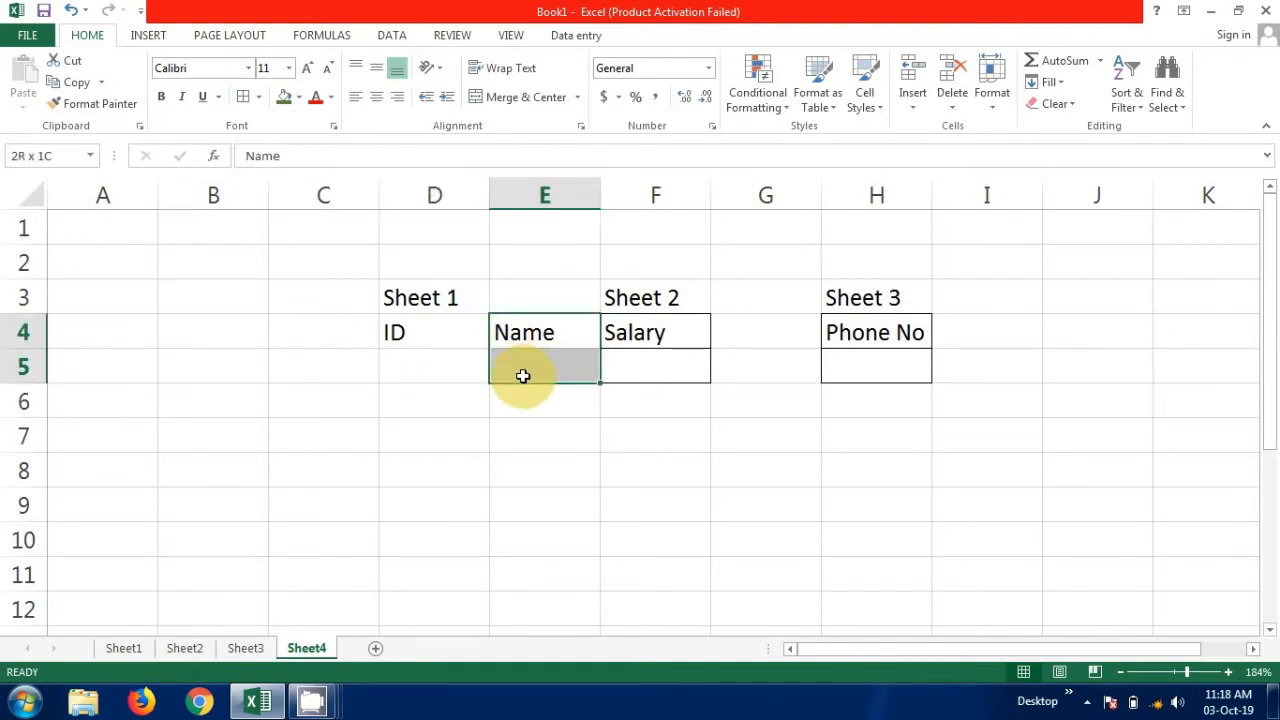
{"action": "left_click", "coordinate": [258, 110]}
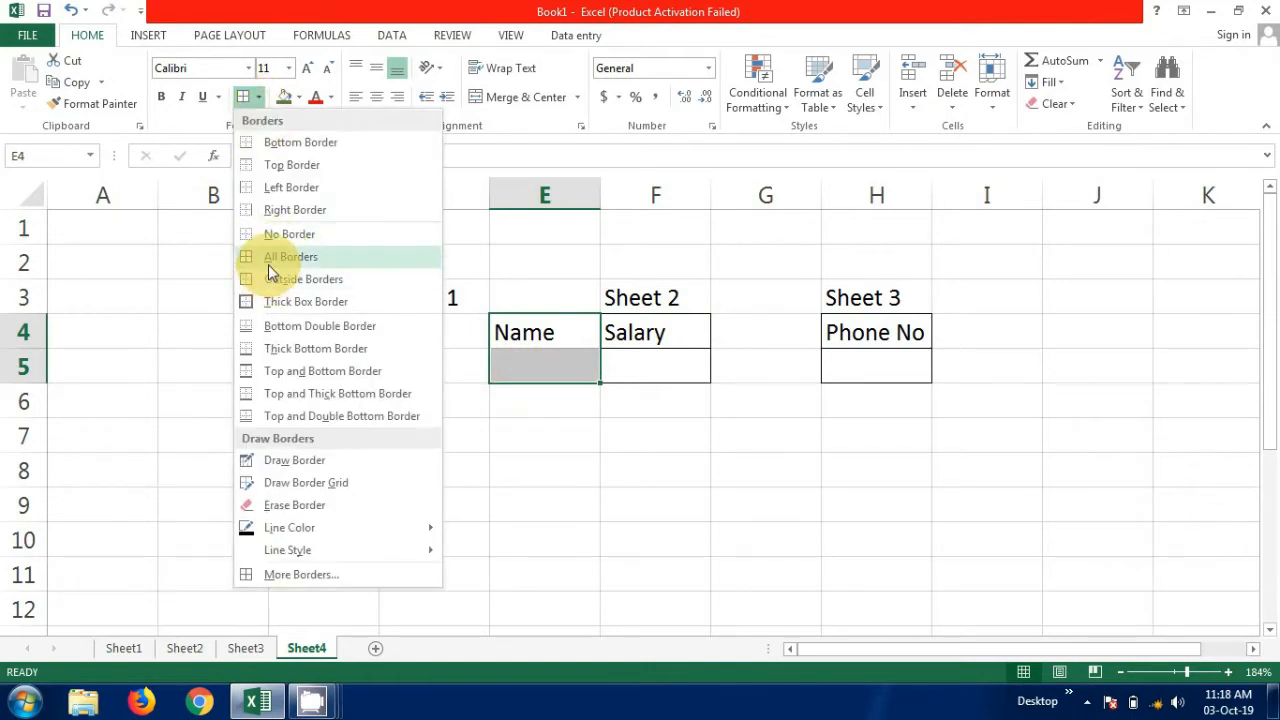
{"action": "left_click", "coordinate": [254, 254]}
Apply all borders to the ID heading and the blank cell below it, D4 to D5.
{"action": "left_click", "coordinate": [400, 330]}
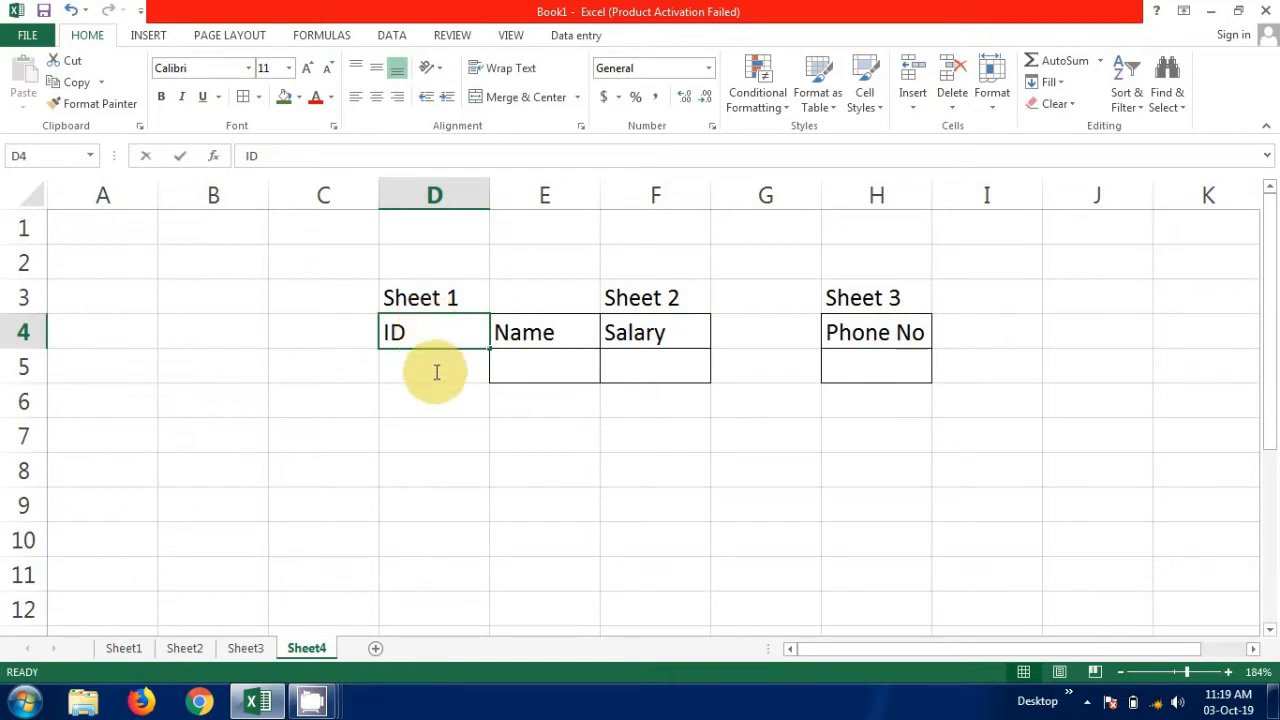
{"action": "left_click", "coordinate": [358, 360]}
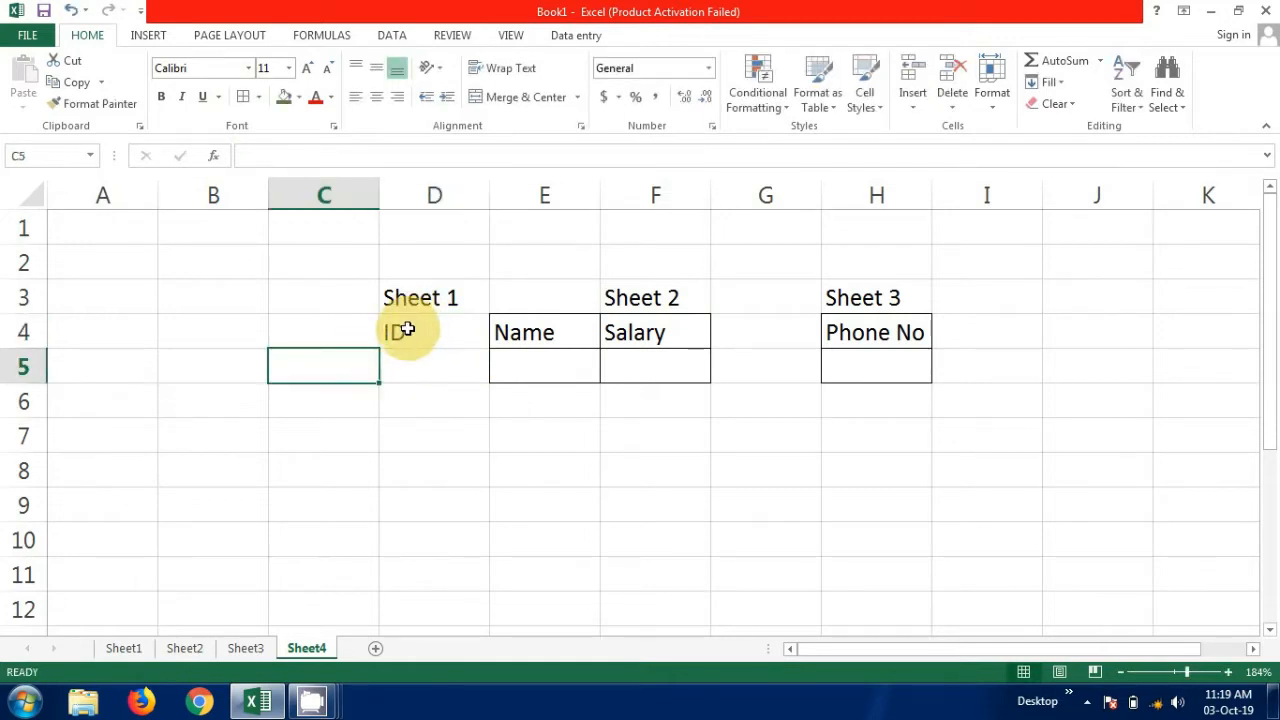
{"action": "left_click_drag", "start_coordinate": [407, 329], "coordinate": [420, 372]}
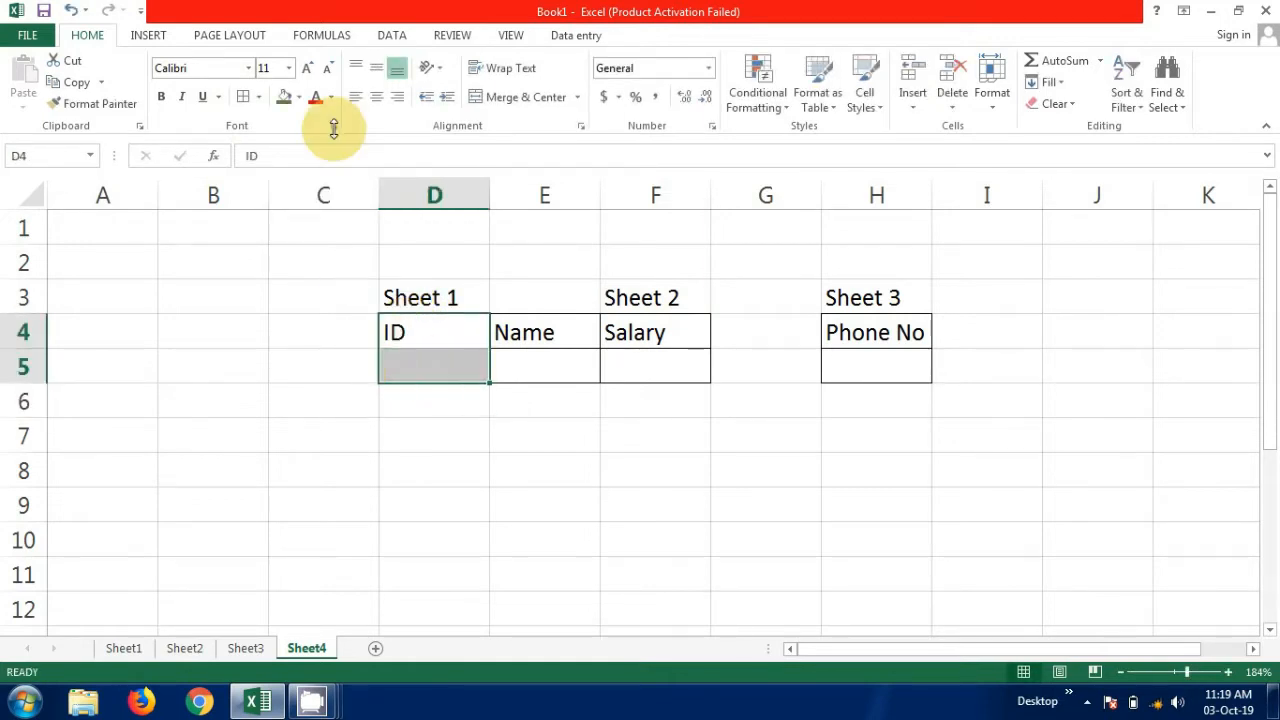
{"action": "left_click", "coordinate": [259, 100]}
{"action": "left_click", "coordinate": [286, 254]}
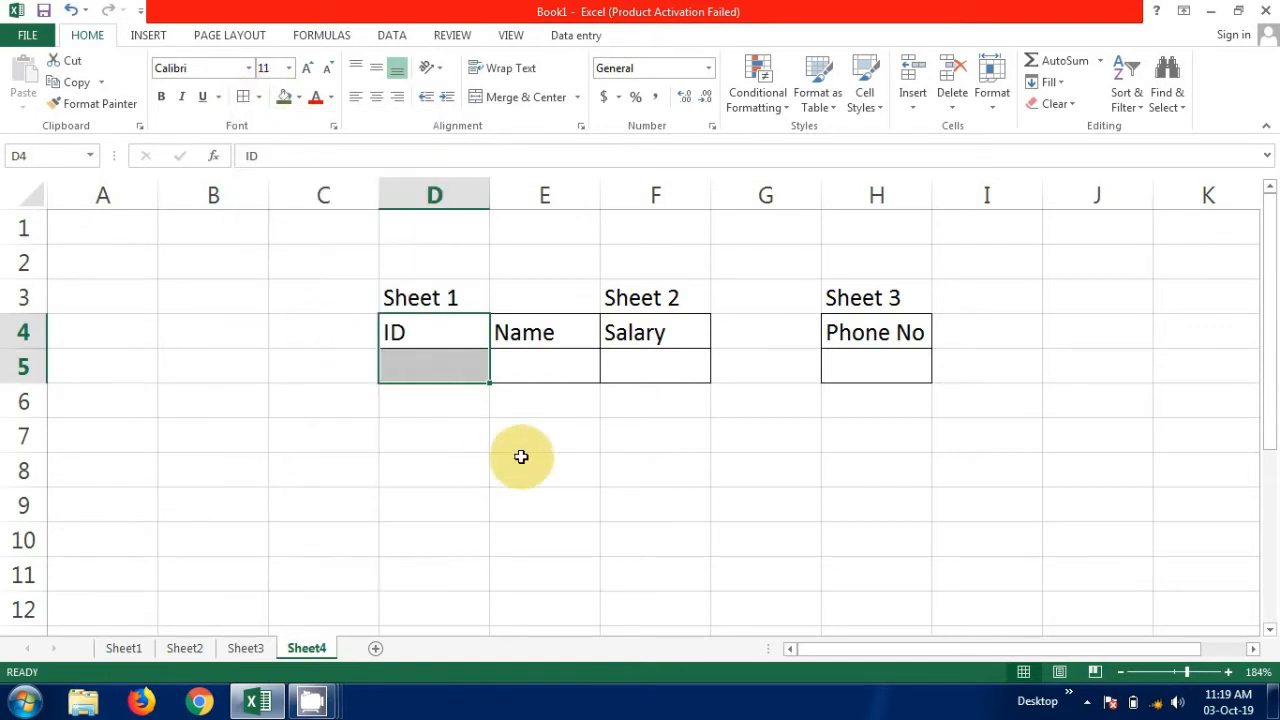
{"action": "left_click", "coordinate": [519, 449]}
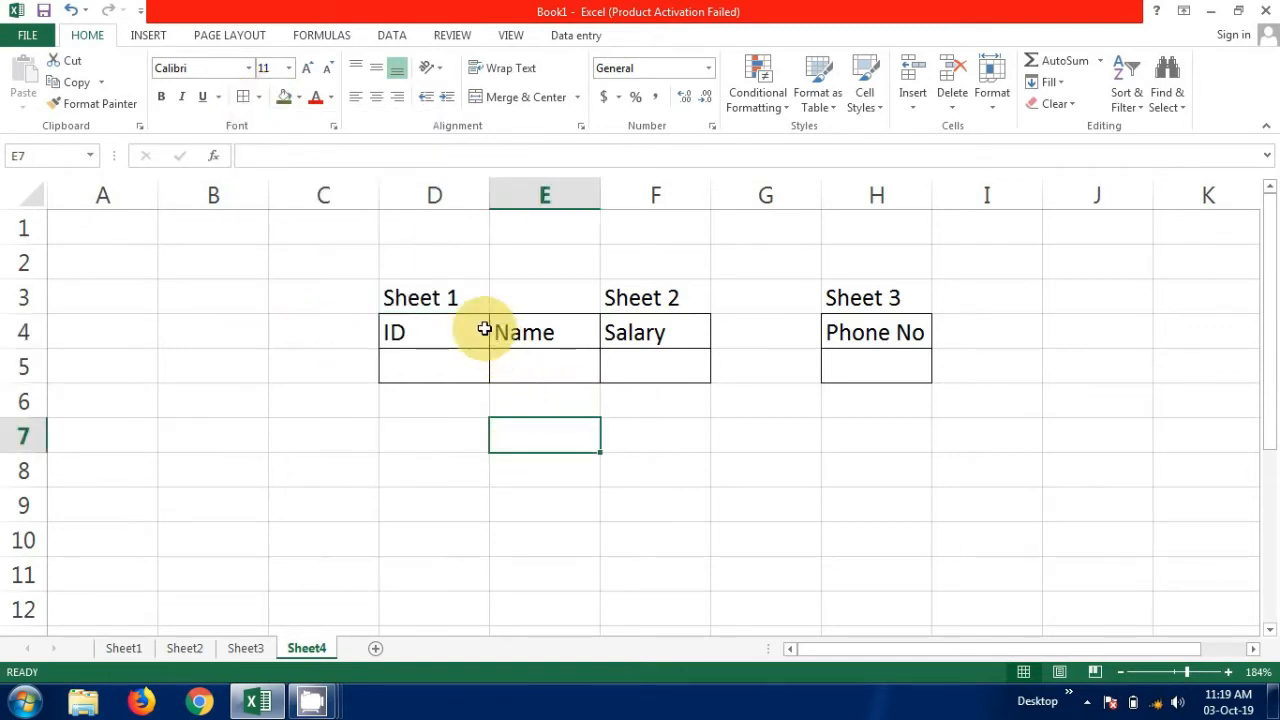
Widen column D, which holds the ID heading, by a little less than half its width.
{"action": "left_click", "coordinate": [491, 327]}
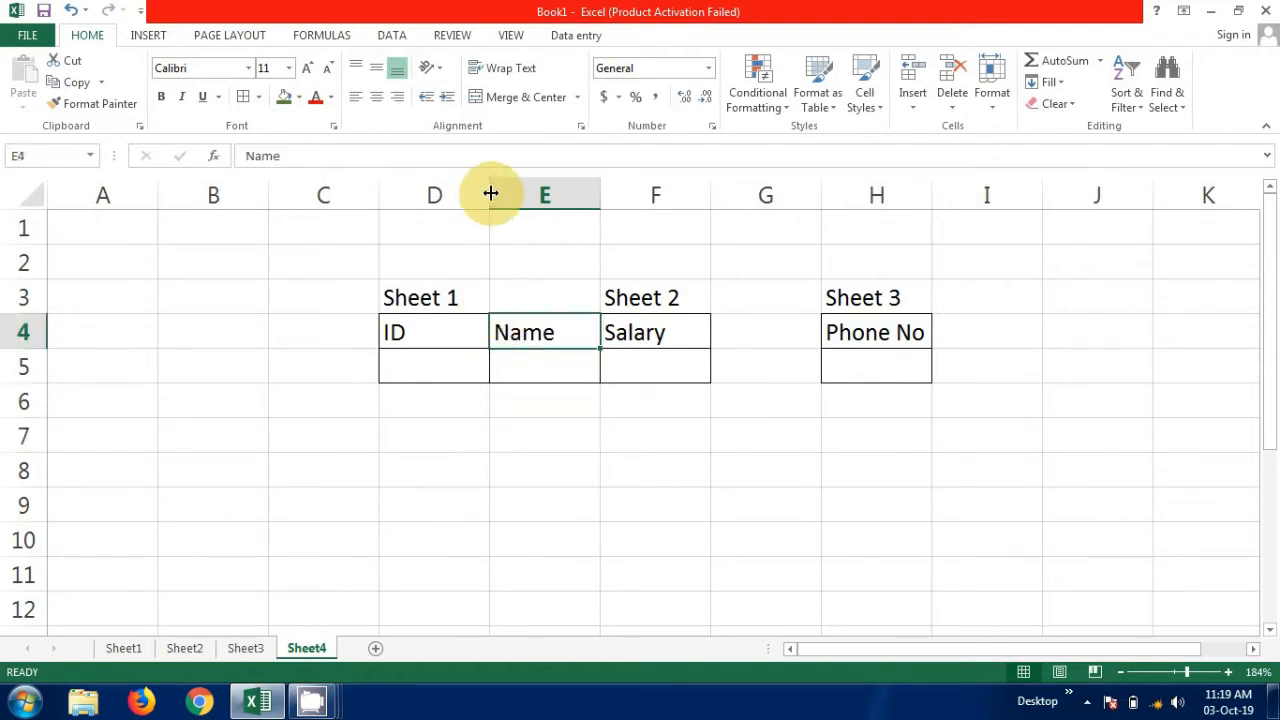
{"action": "left_click_drag", "start_coordinate": [491, 193], "coordinate": [537, 196]}
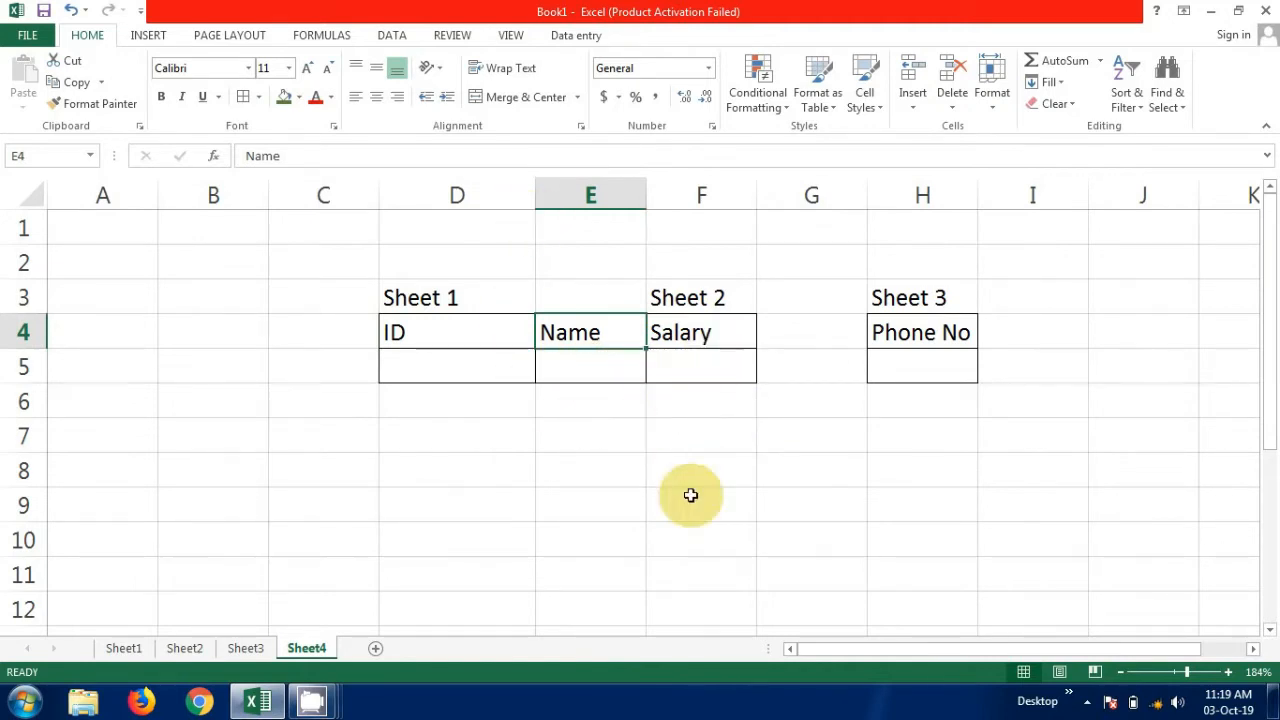
{"action": "left_click", "coordinate": [738, 435]}
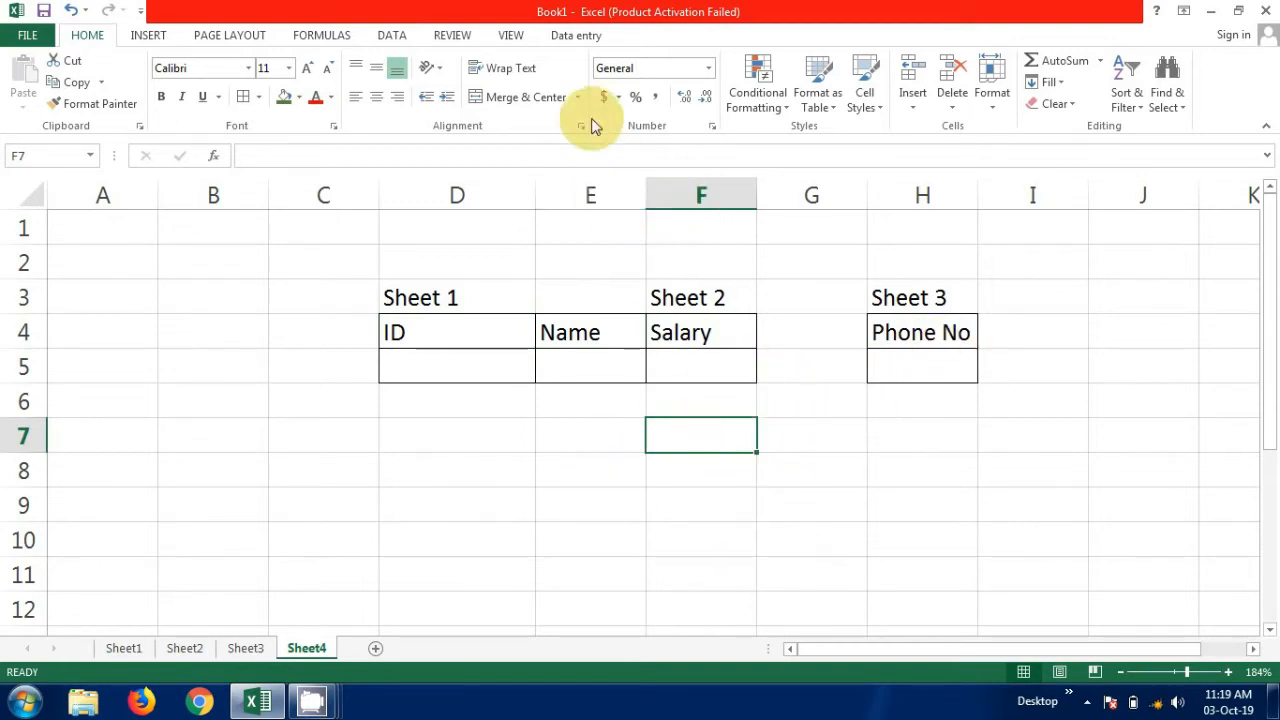
Start a data validation rule on the blank ID cell D5 that allows a List.
{"action": "left_click", "coordinate": [472, 371]}
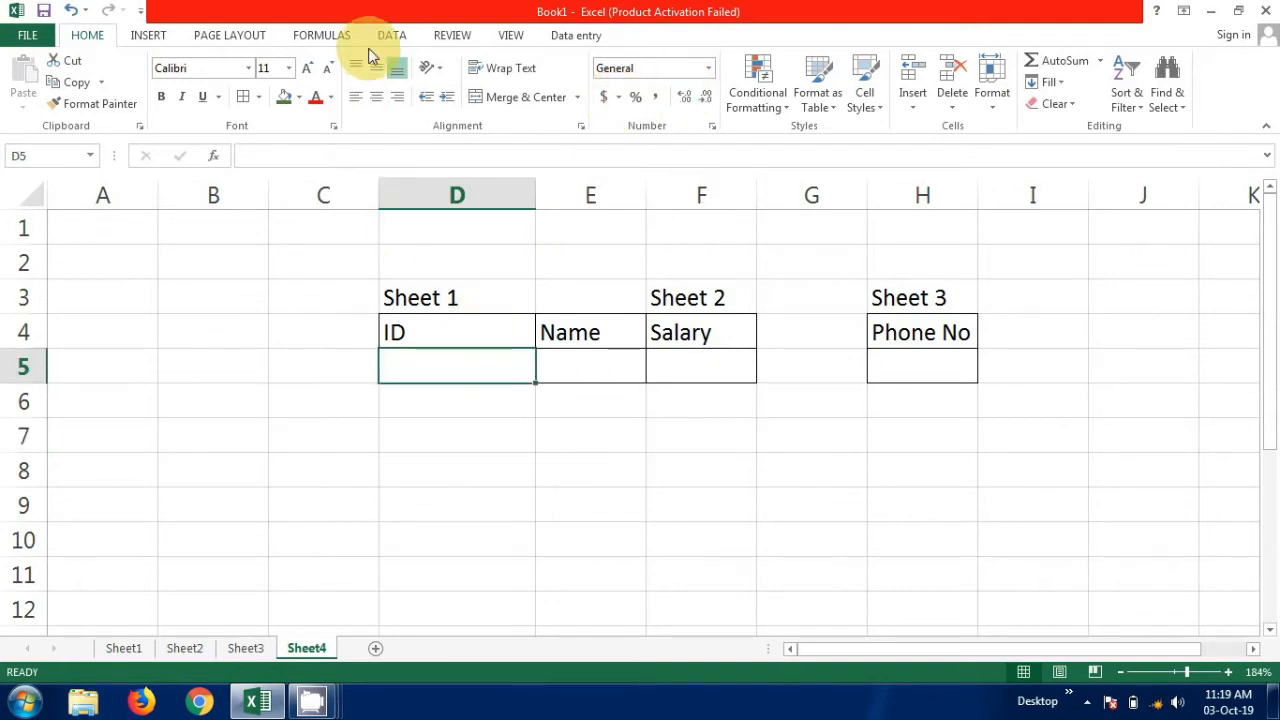
{"action": "left_click", "coordinate": [150, 37]}
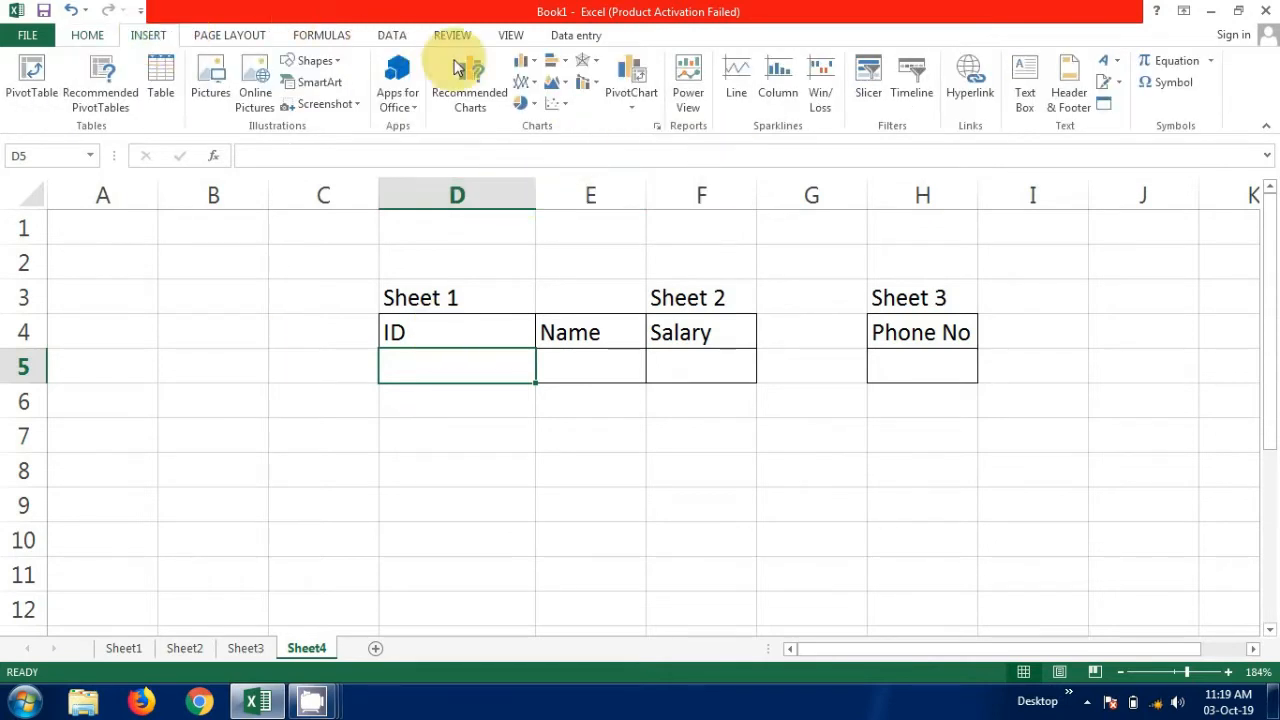
{"action": "left_click", "coordinate": [392, 38]}
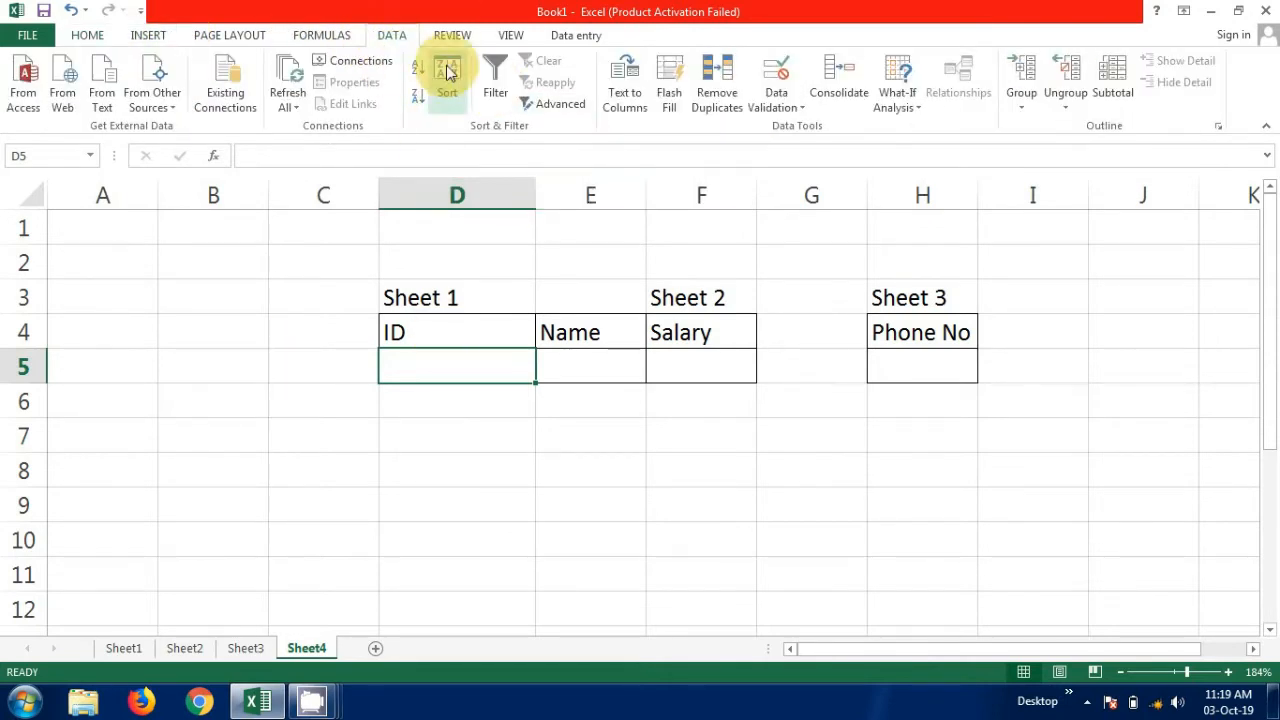
{"action": "left_click", "coordinate": [799, 110]}
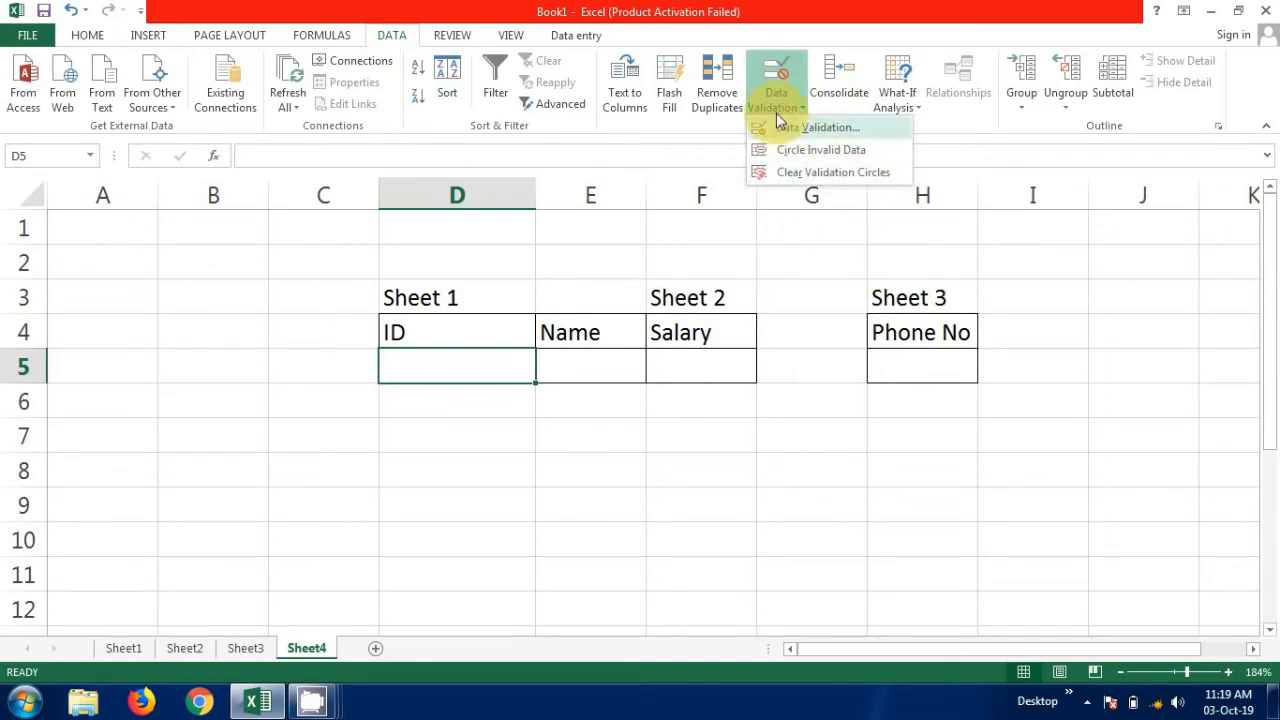
{"action": "left_click", "coordinate": [775, 90]}
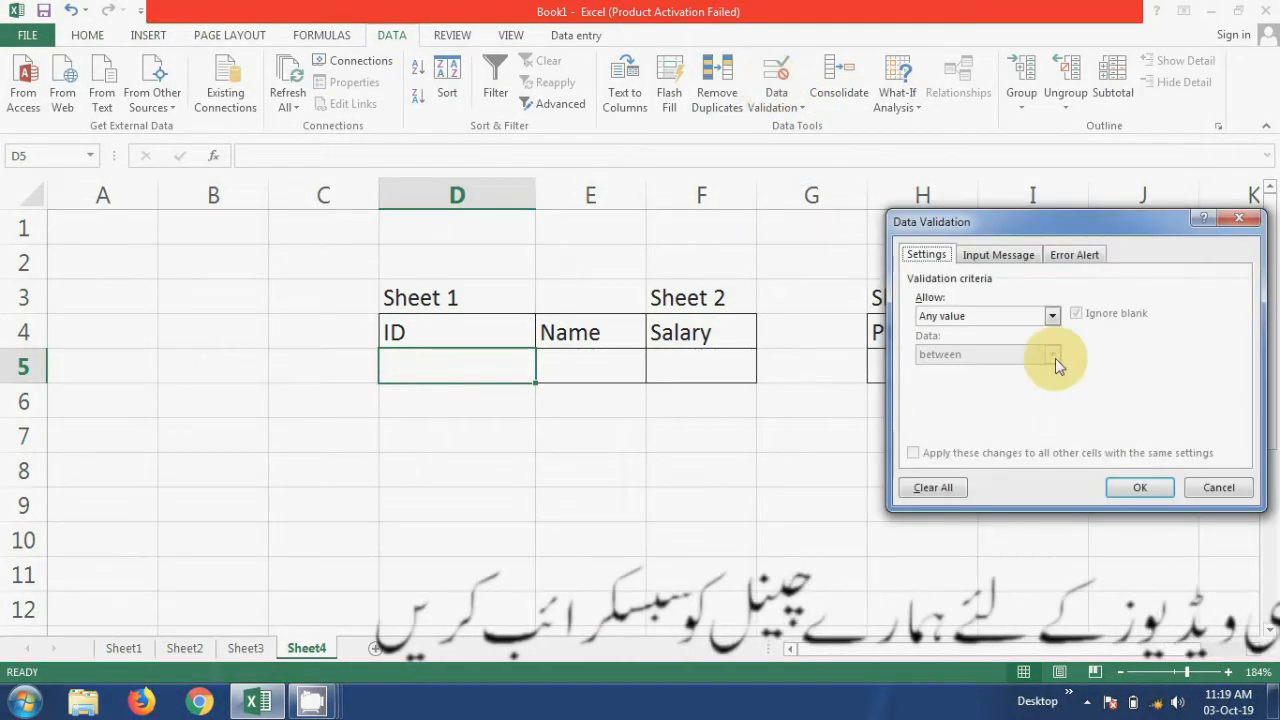
{"action": "left_click", "coordinate": [1052, 317]}
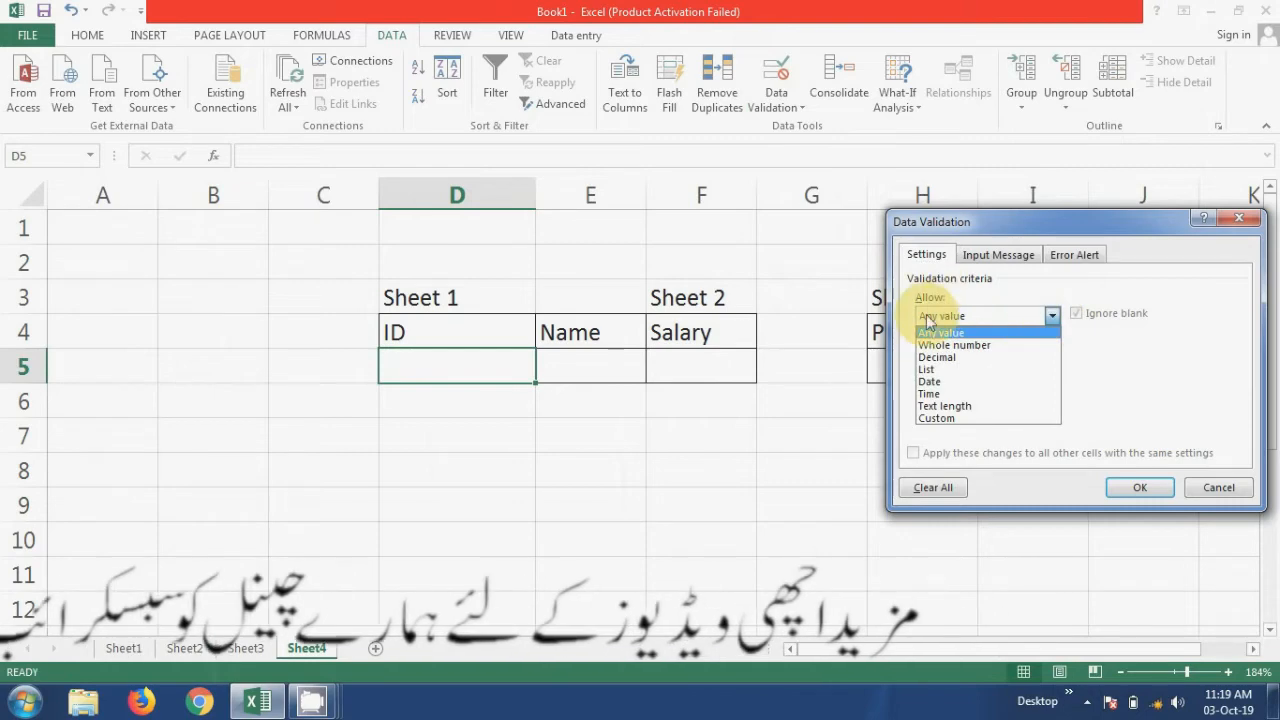
{"action": "left_click", "coordinate": [930, 370]}
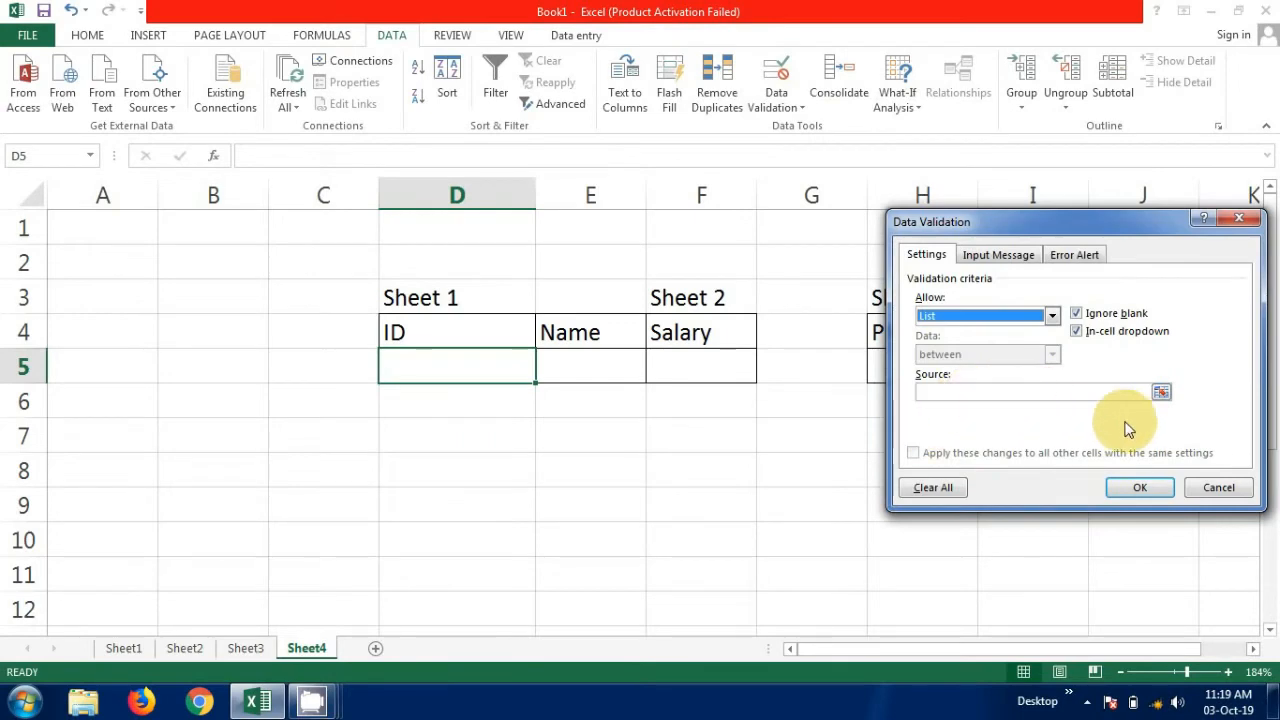
Apply the validation rule with Sheet1 cells E5 to E9 as the list source, and choose 1001 in D5.
{"action": "left_click", "coordinate": [1160, 394]}
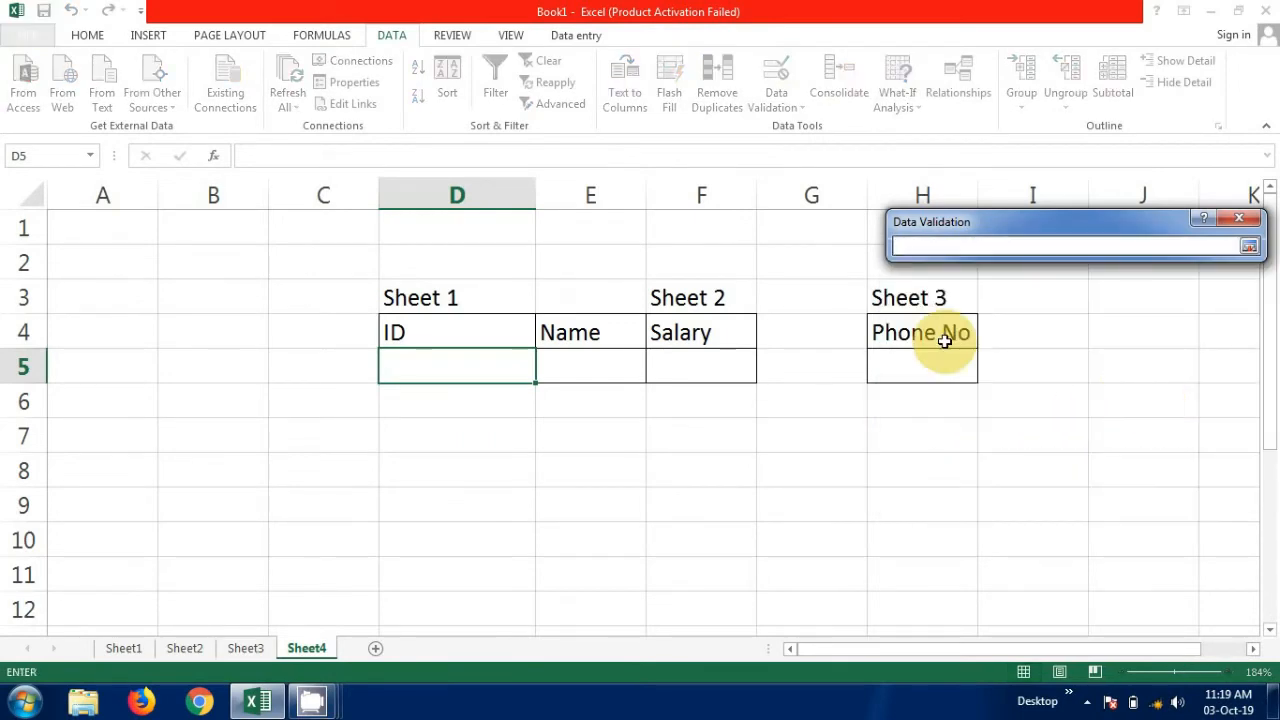
{"action": "left_click", "coordinate": [125, 651]}
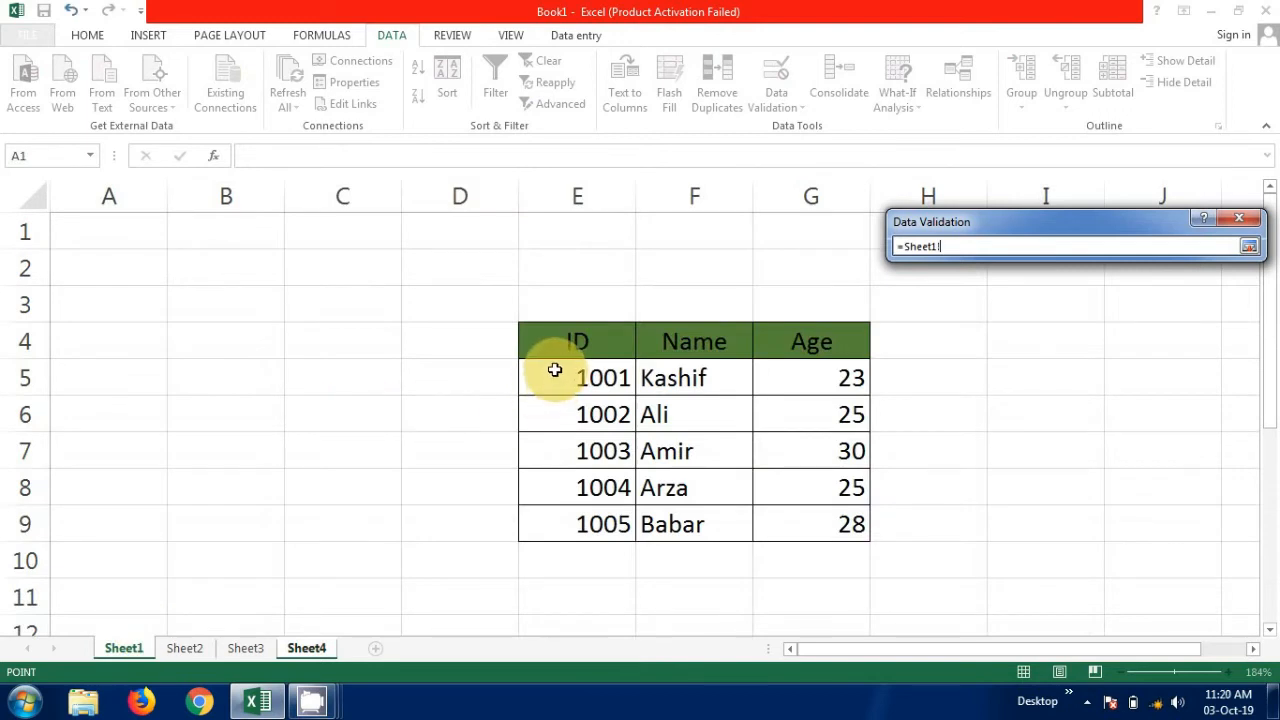
{"action": "left_click_drag", "start_coordinate": [555, 371], "coordinate": [588, 507]}
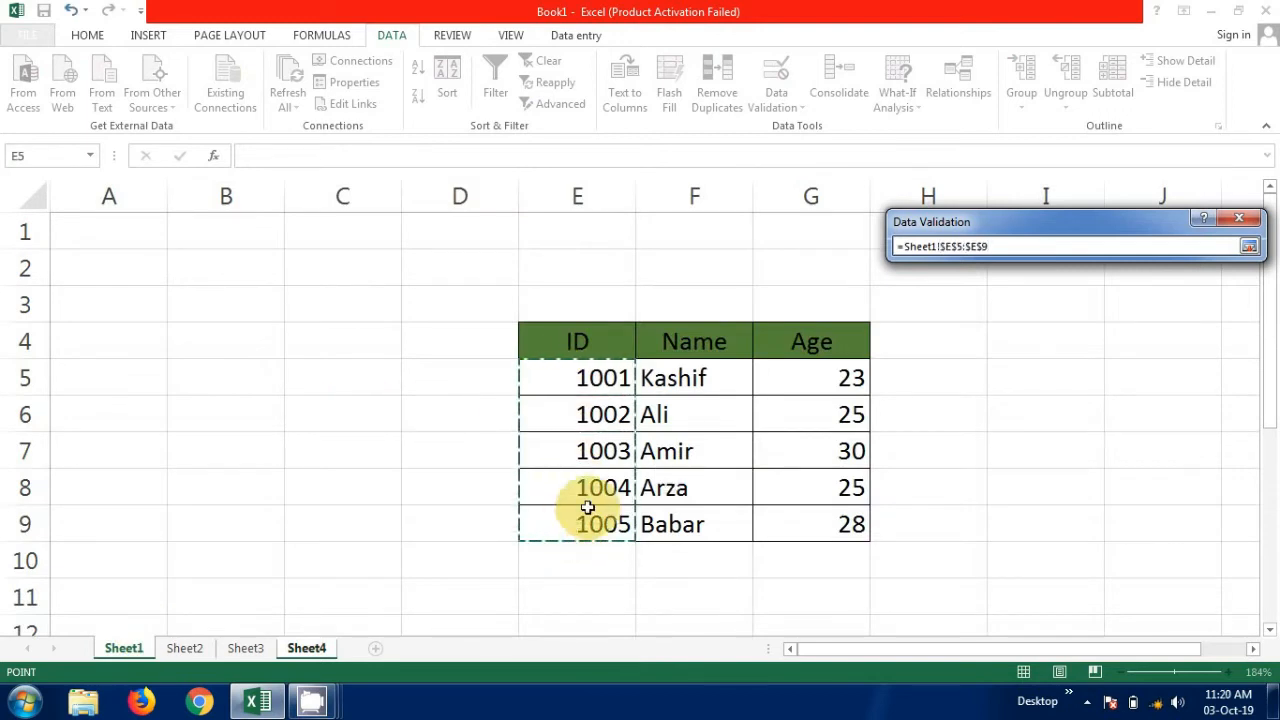
{"action": "left_click", "coordinate": [1249, 248]}
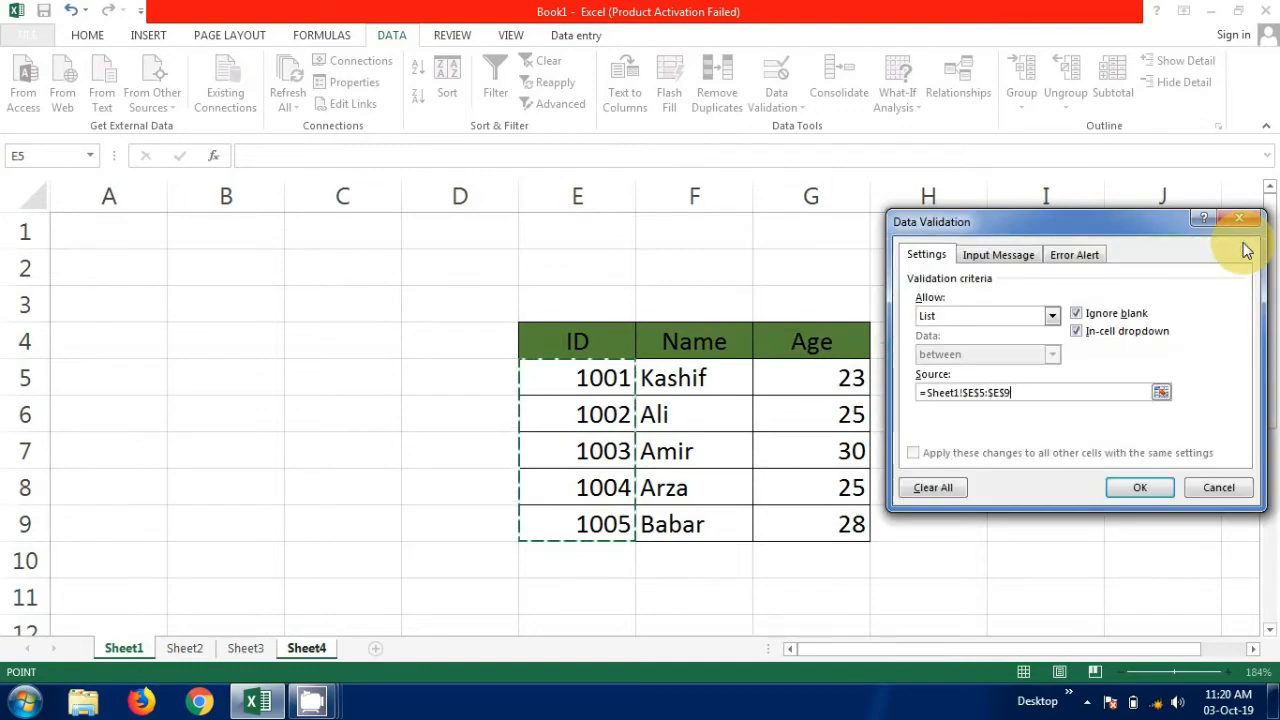
{"action": "left_click", "coordinate": [1140, 487]}
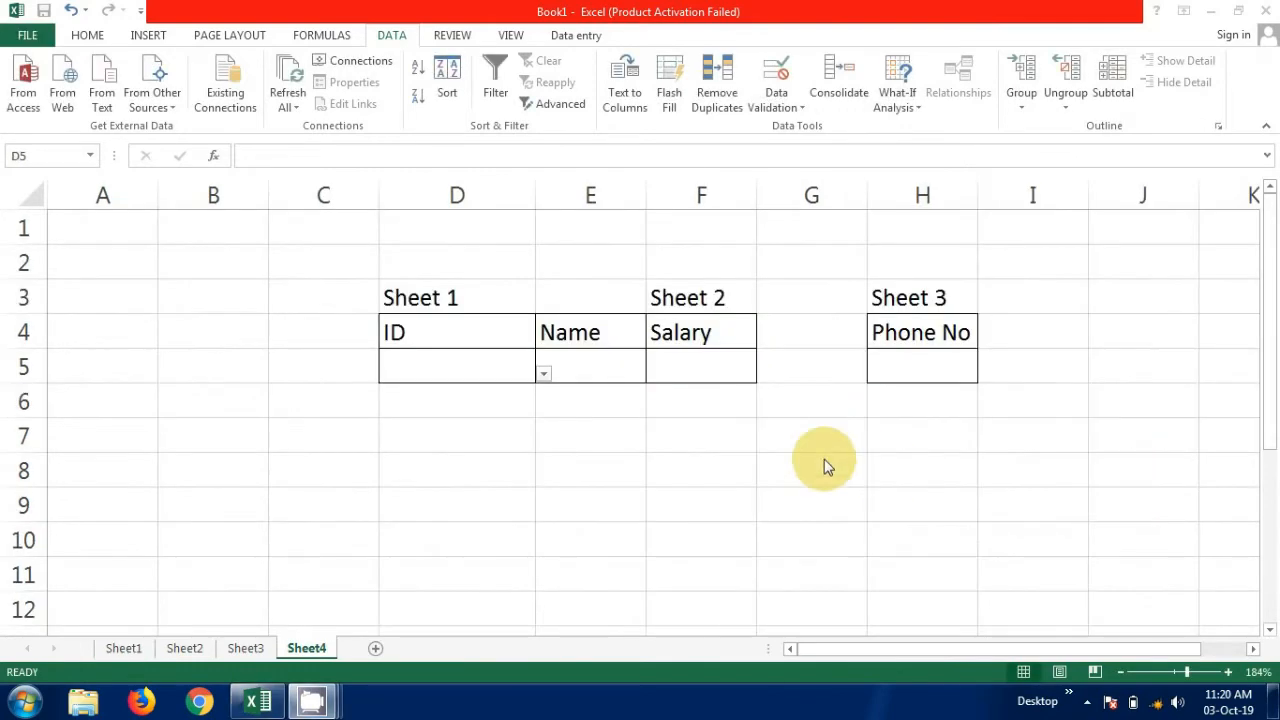
{"action": "left_click", "coordinate": [544, 376]}
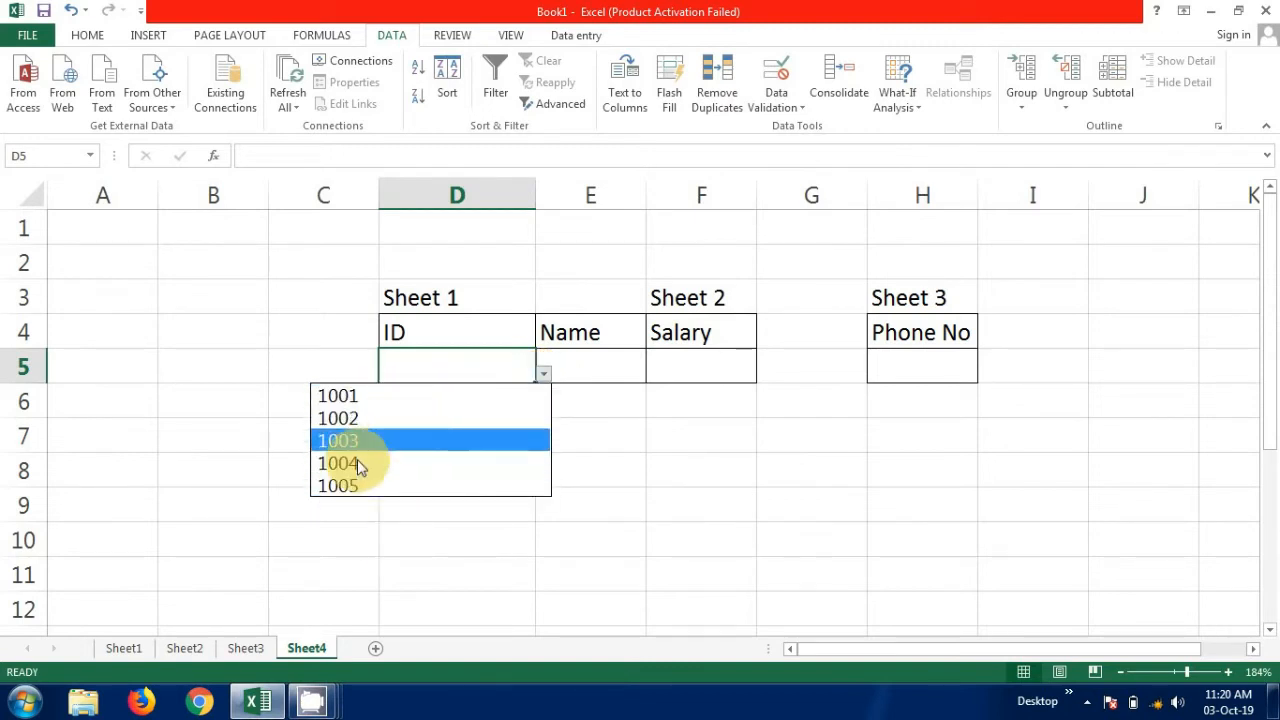
{"action": "left_click", "coordinate": [369, 396]}
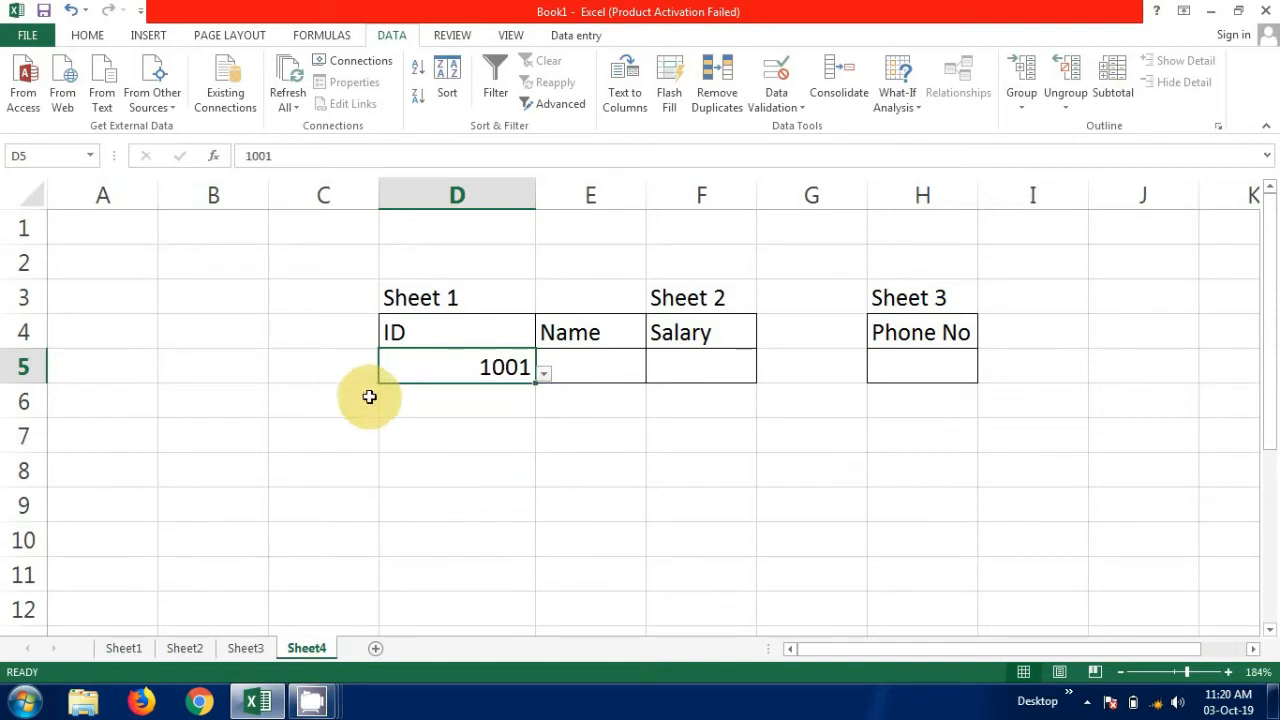
Begin a VLOOKUP formula in the Name cell E5 with D5 as lookup value and Sheet1!E4:G9 as table array.
{"action": "left_click", "coordinate": [599, 362]}
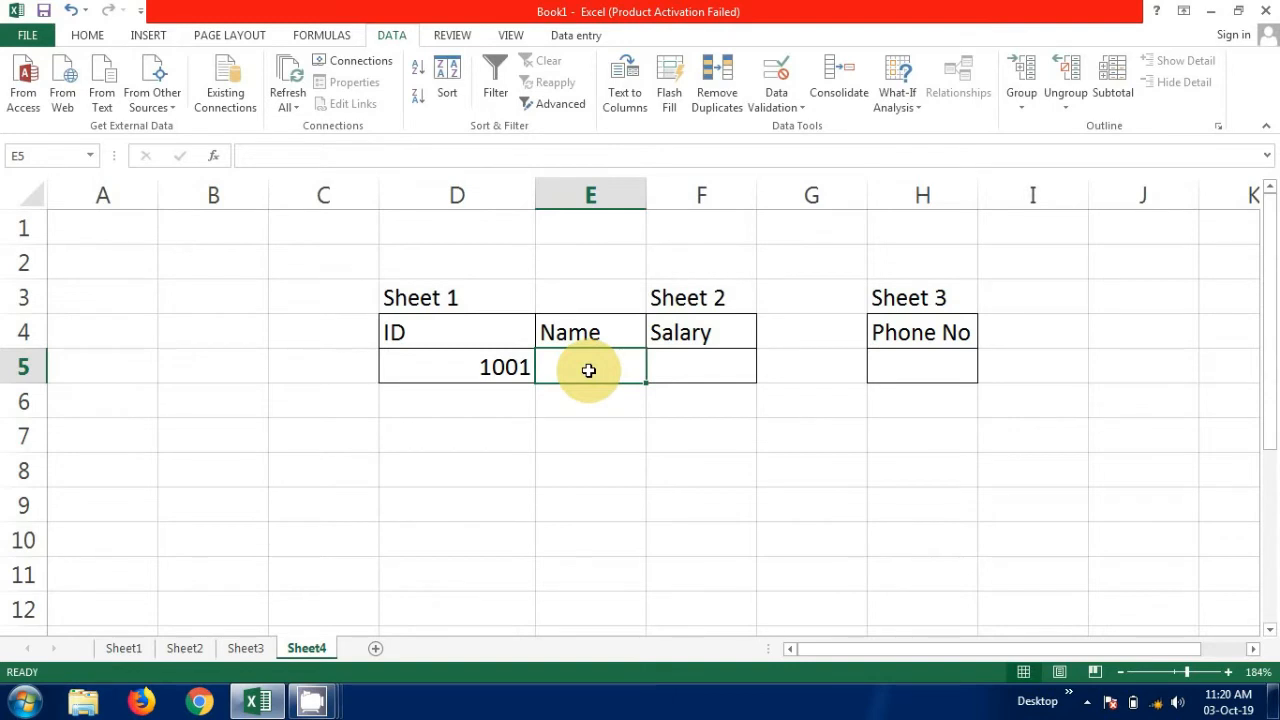
{"action": "type", "text": "="}
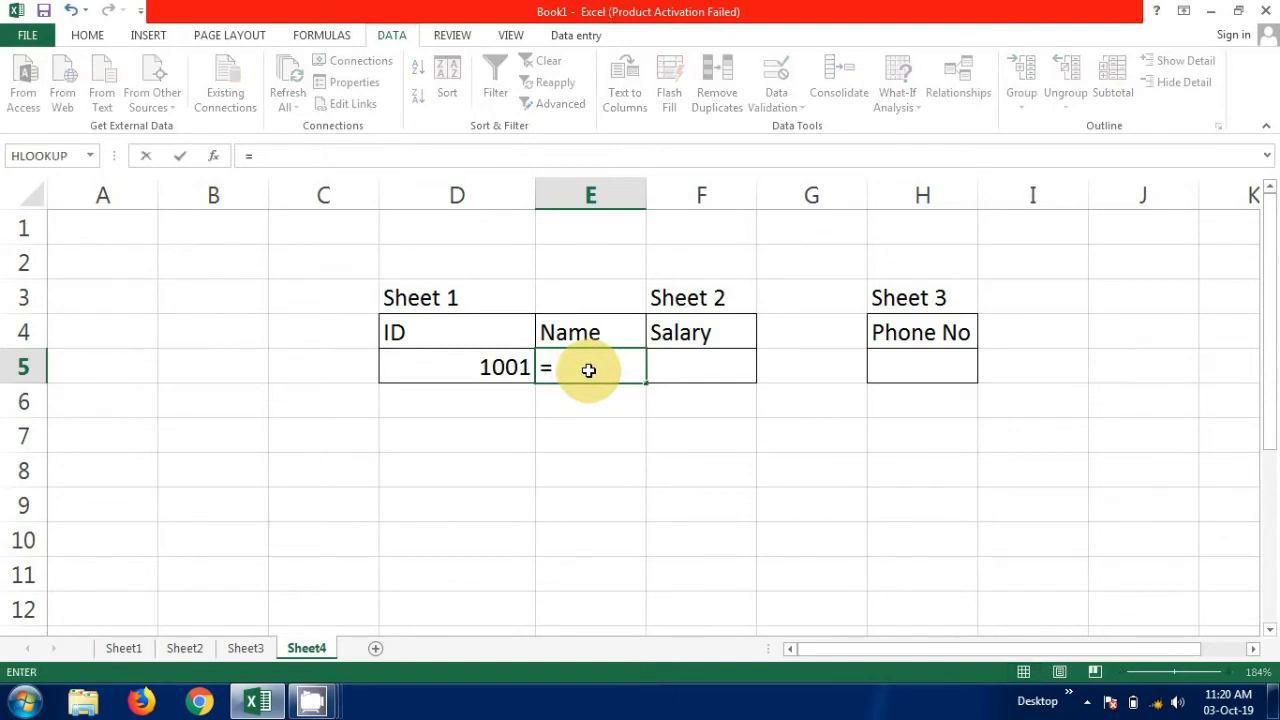
{"action": "type", "text": "vl"}
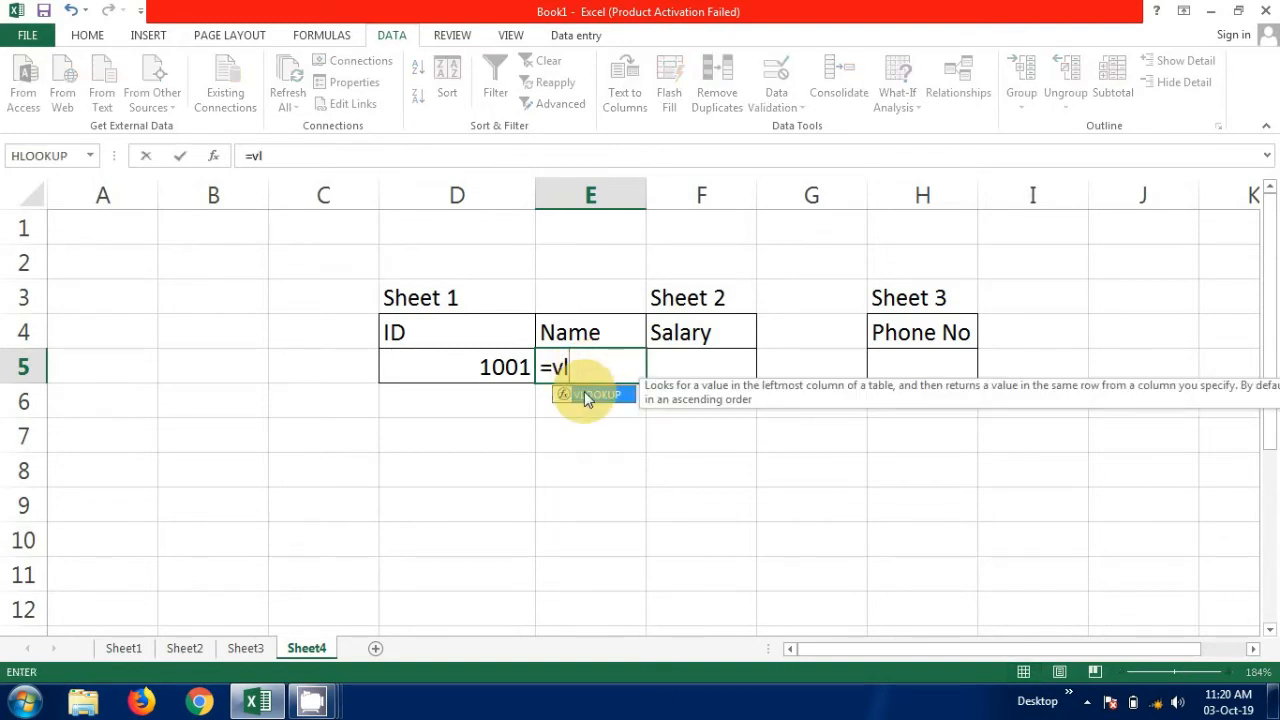
{"action": "double_click", "coordinate": [584, 391]}
{"action": "left_click", "coordinate": [519, 371]}
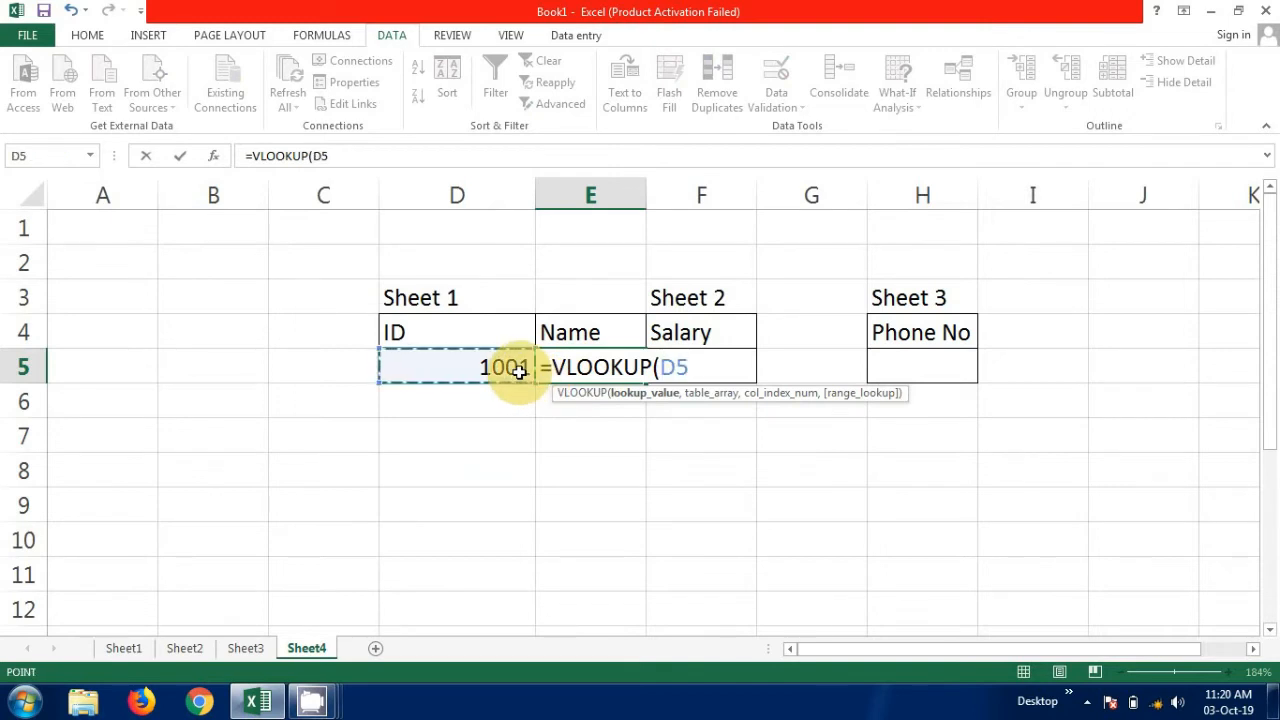
{"action": "type", "text": ","}
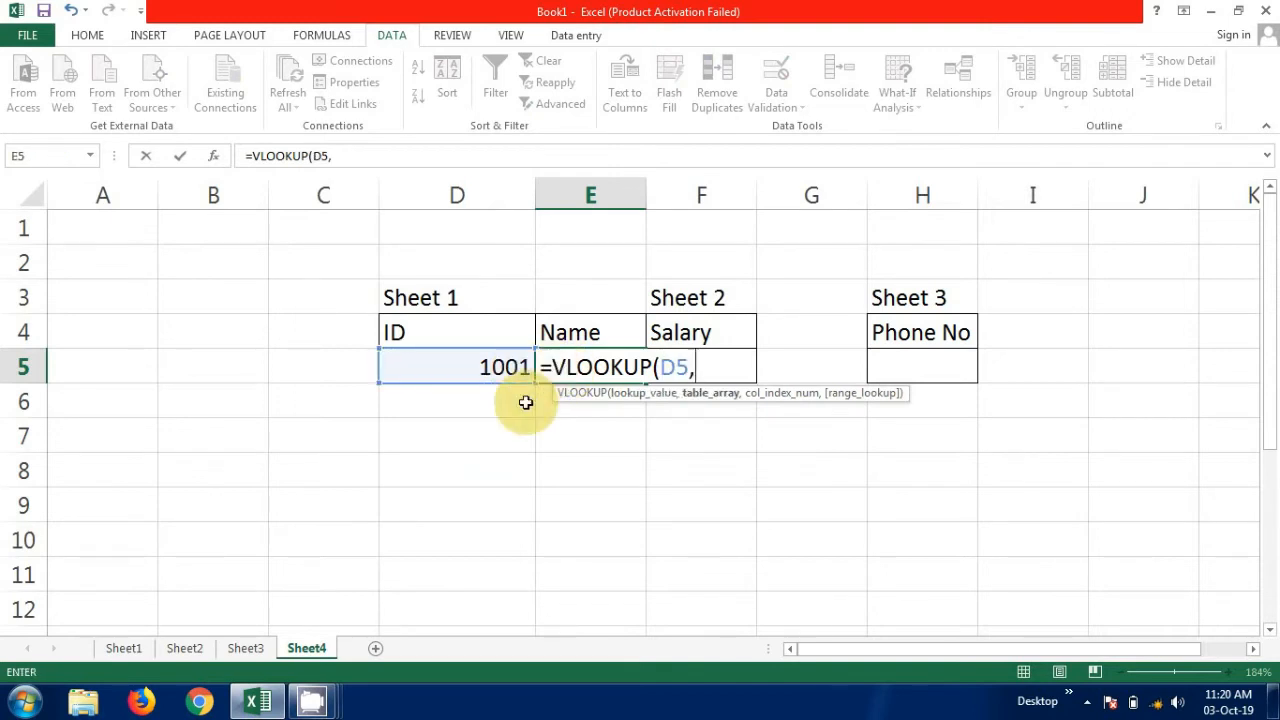
{"action": "left_click", "coordinate": [133, 650]}
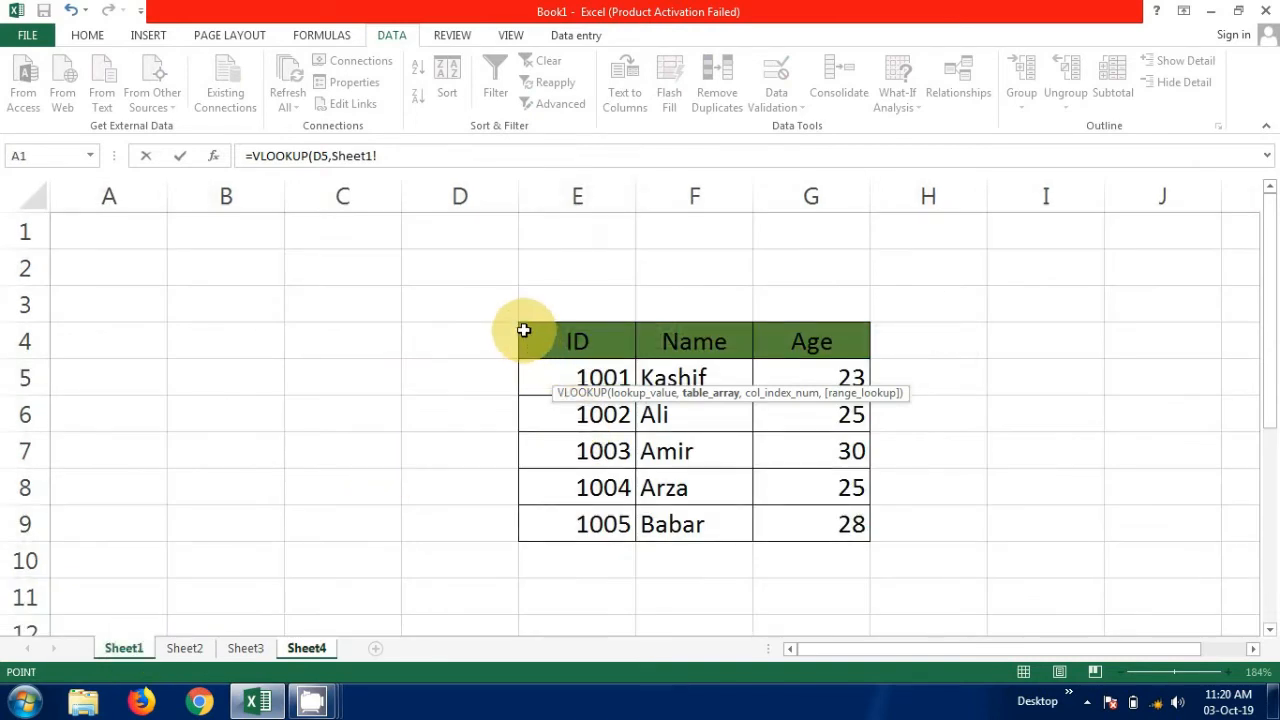
{"action": "left_click_drag", "start_coordinate": [524, 330], "coordinate": [822, 522]}
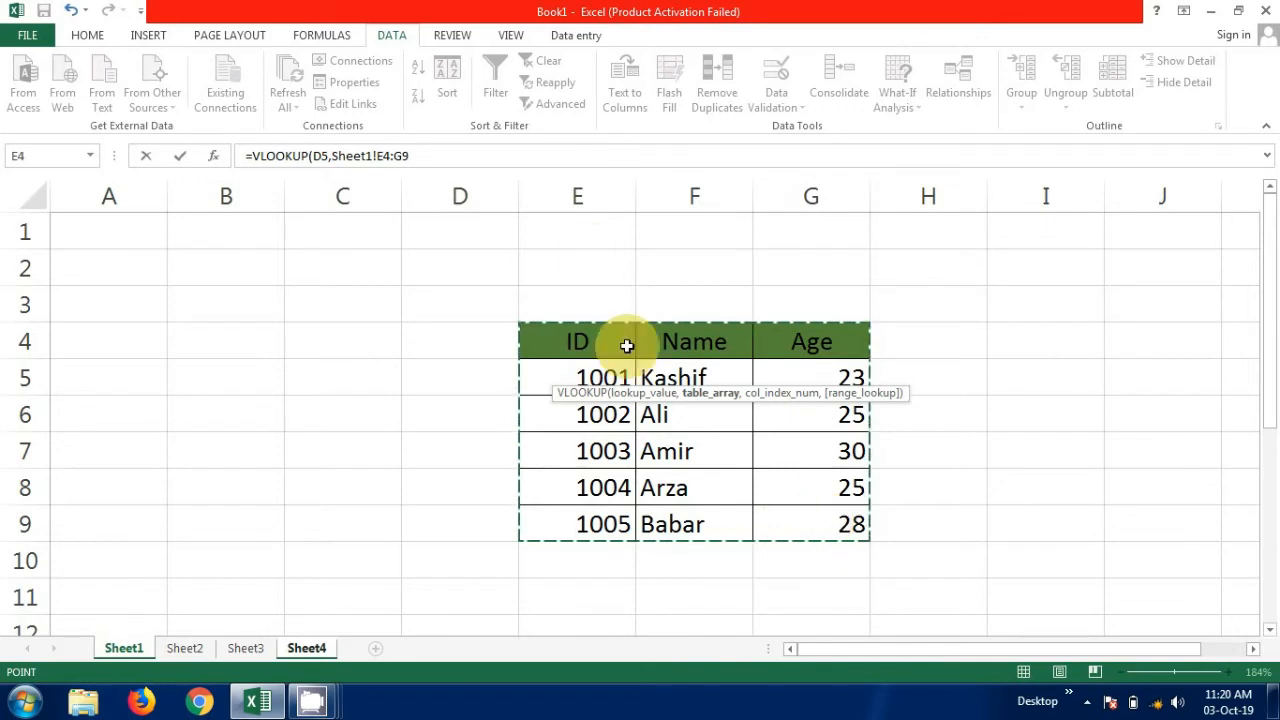
Complete the Name formula with column index 2 and range lookup 0 for an exact match.
{"action": "left_click", "coordinate": [434, 157]}
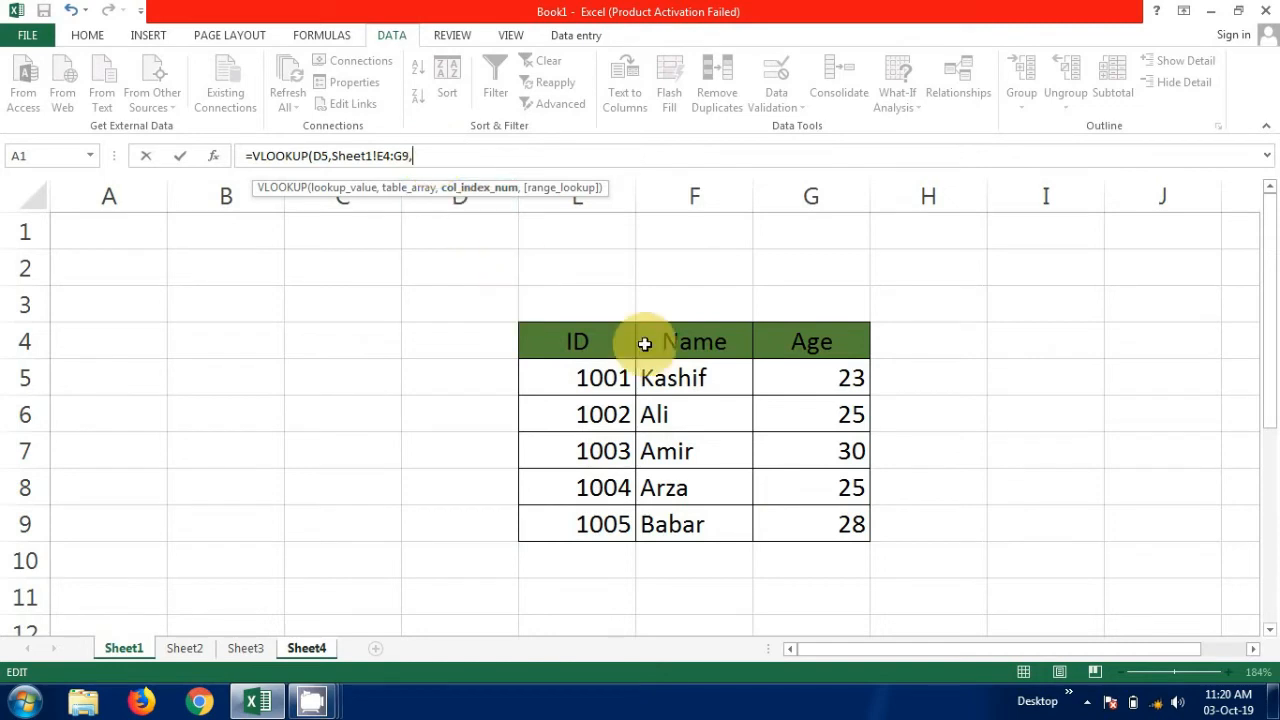
{"action": "type", "text": "2"}
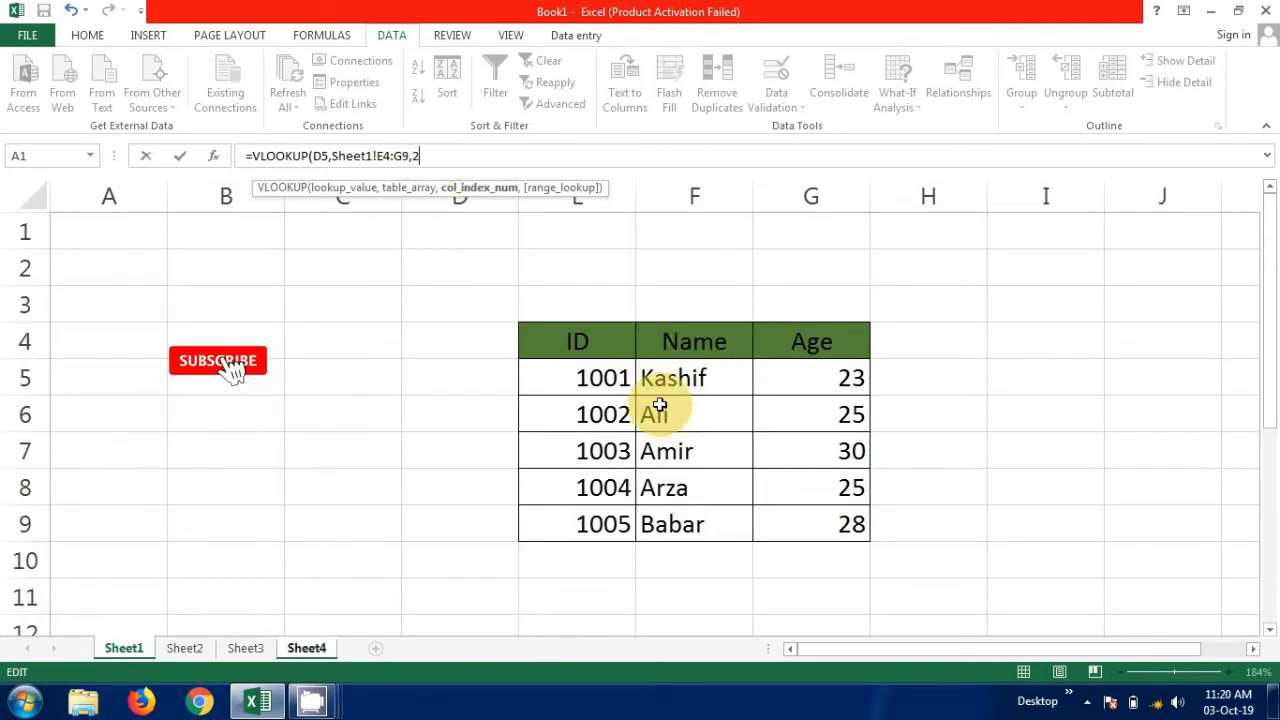
{"action": "type", "text": ","}
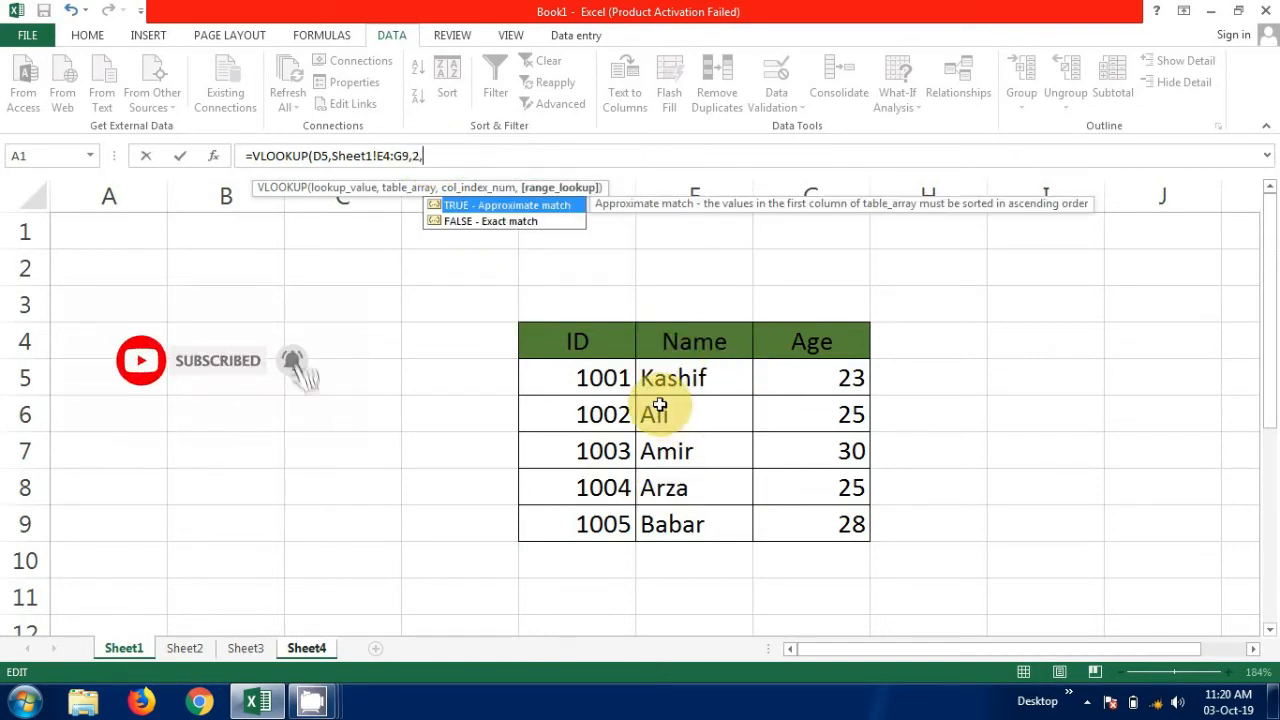
{"action": "type", "text": "0)"}
{"action": "key", "text": "Return"}
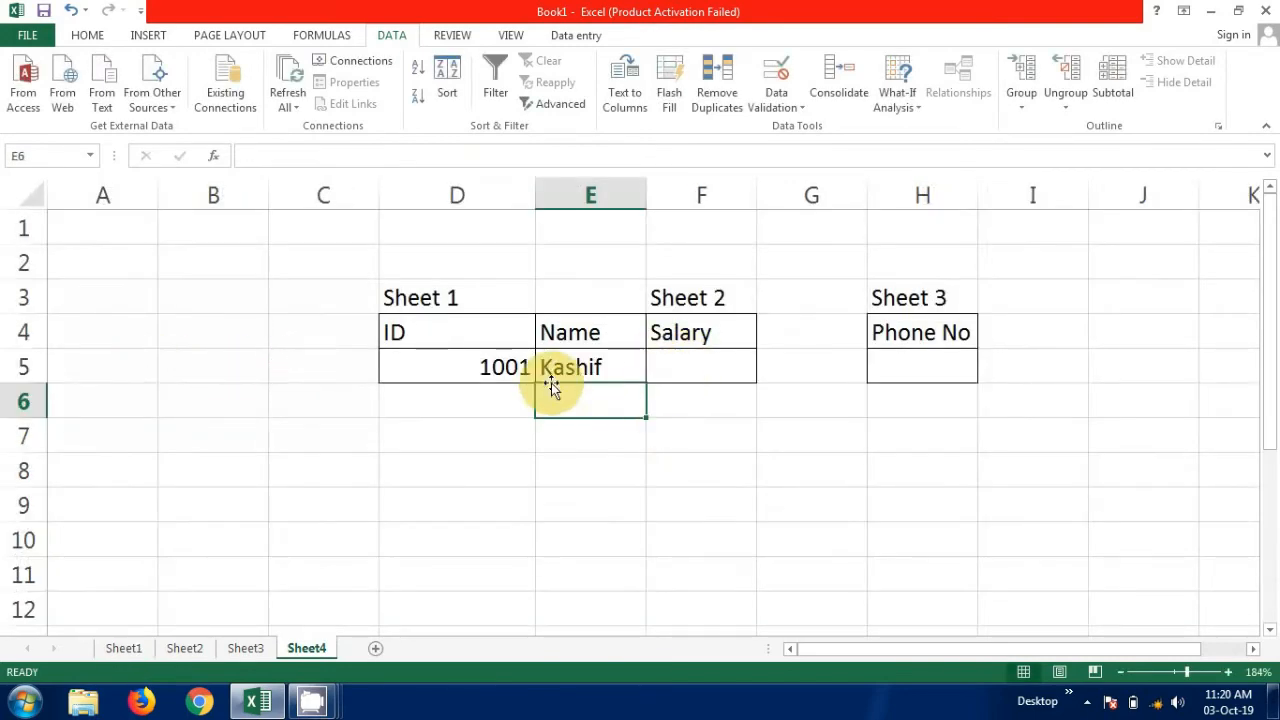
{"action": "left_click", "coordinate": [620, 511]}
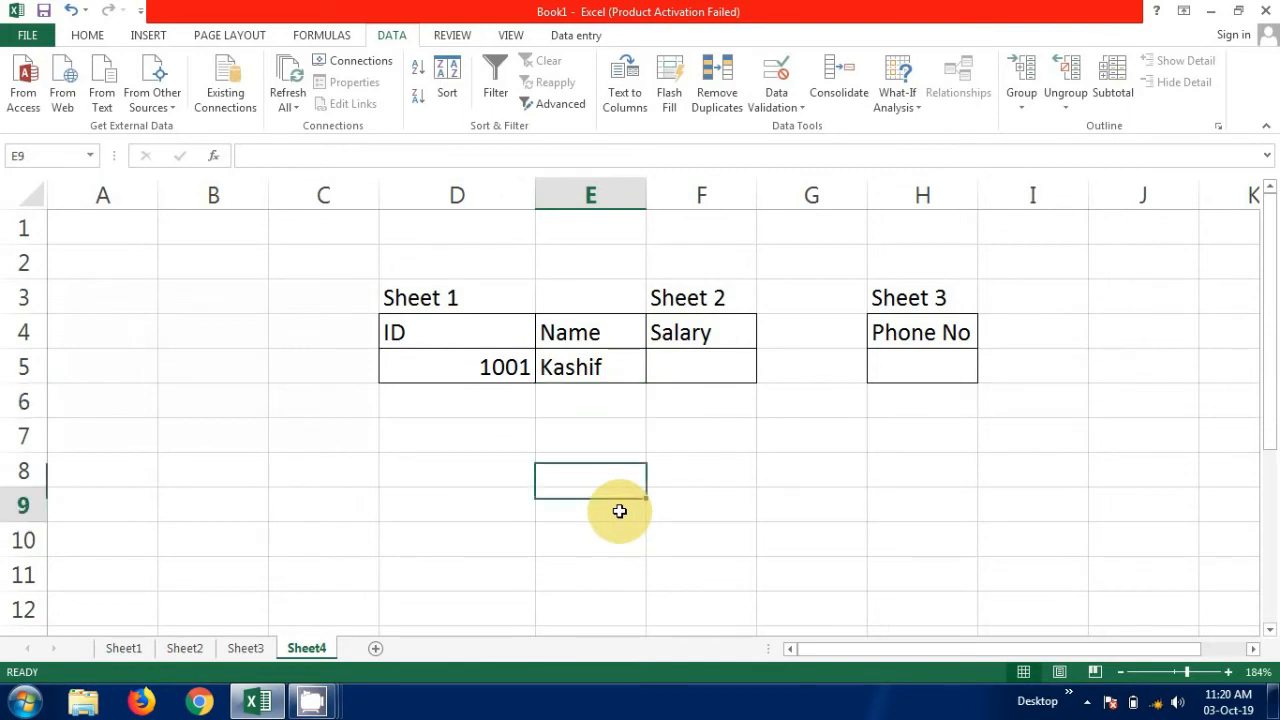
Begin a VLOOKUP formula in the Salary cell F5 with D5 as lookup value and Sheet2!C3:E8 as table array.
{"action": "left_click", "coordinate": [688, 371]}
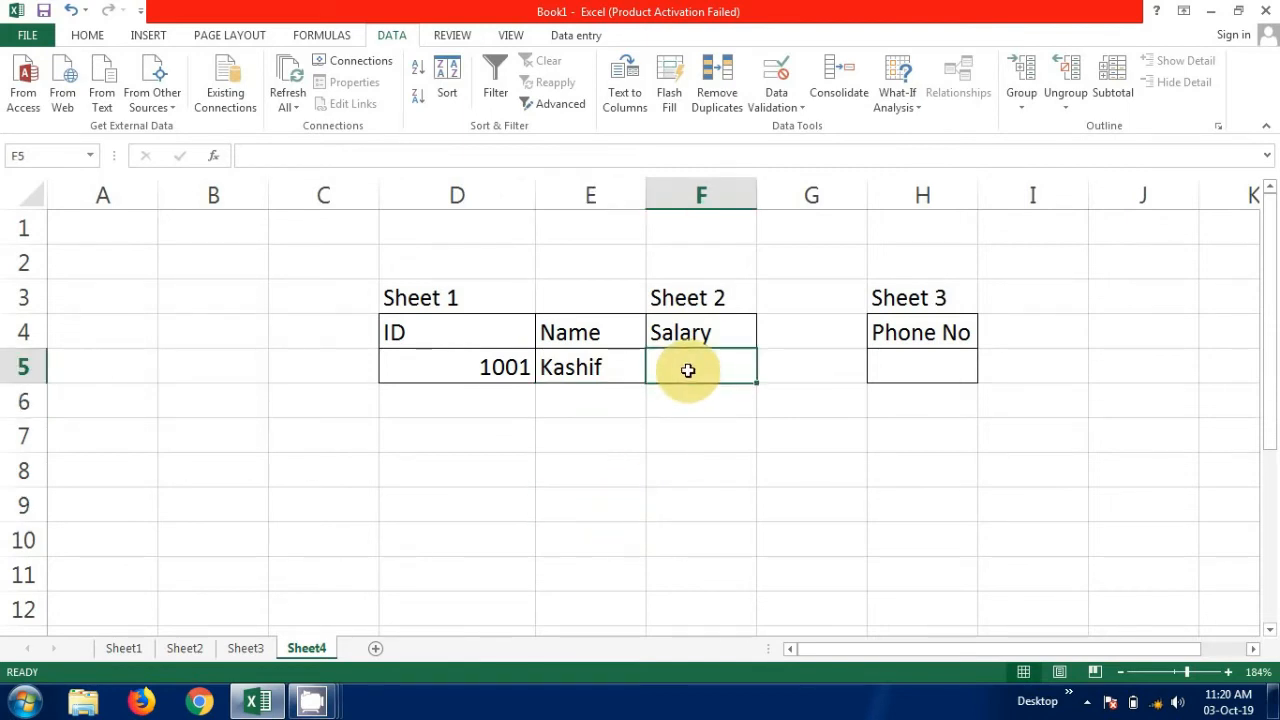
{"action": "type", "text": "=vlo"}
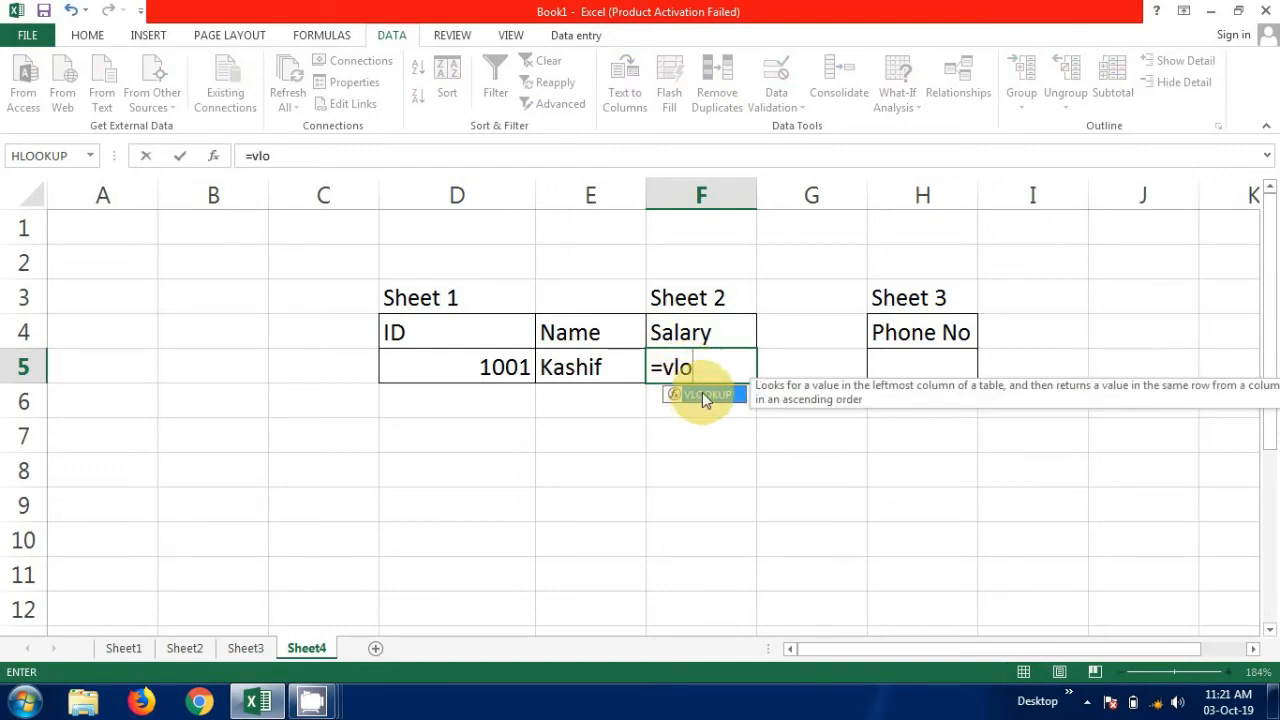
{"action": "double_click", "coordinate": [702, 392]}
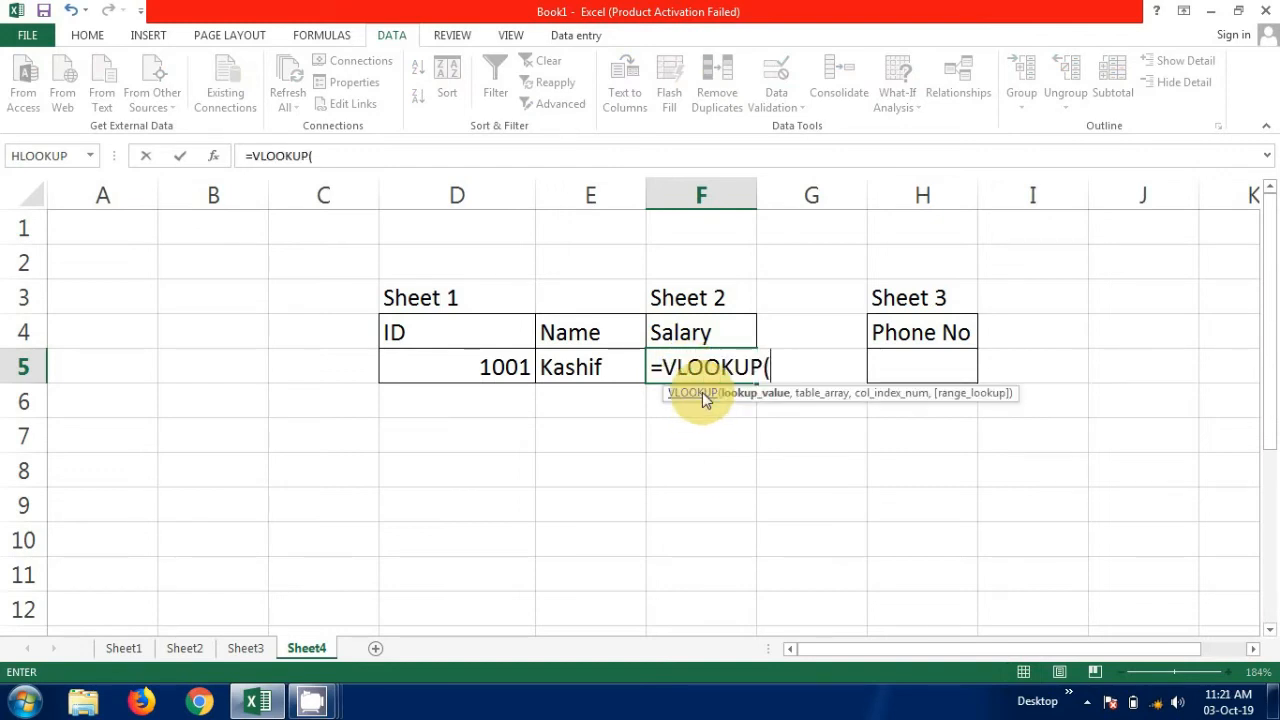
{"action": "left_click", "coordinate": [506, 367]}
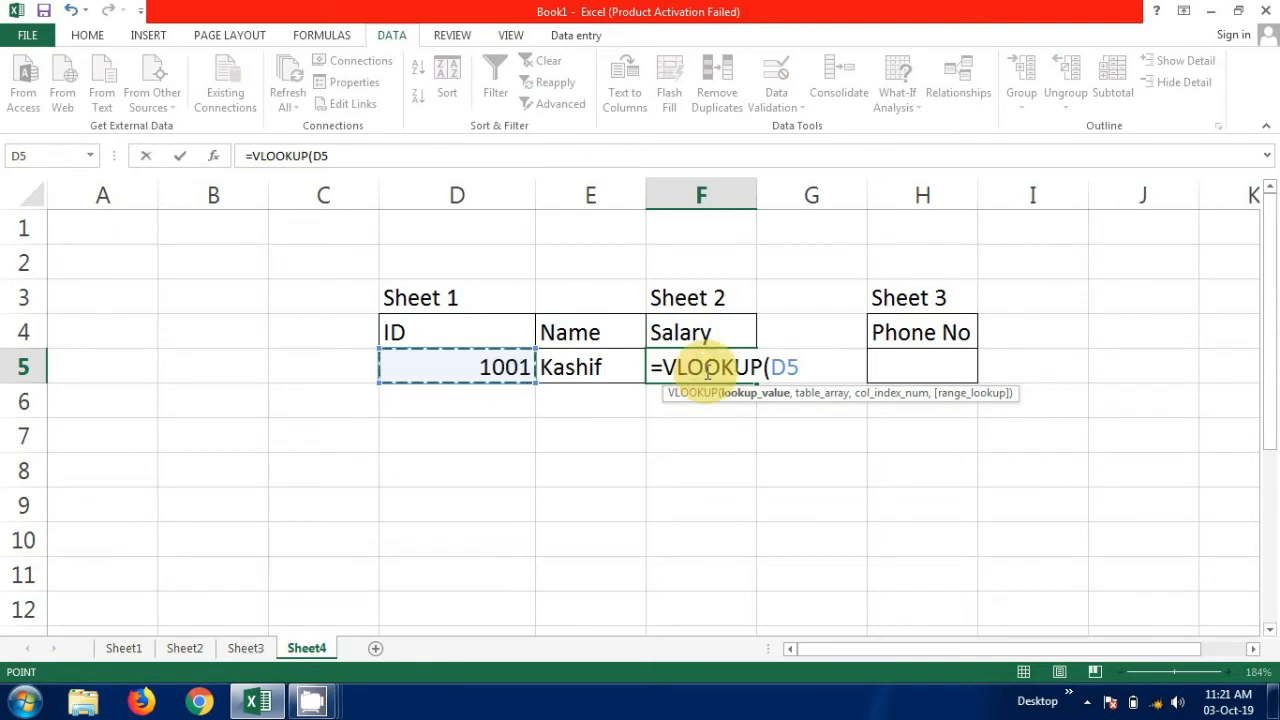
{"action": "type", "text": ","}
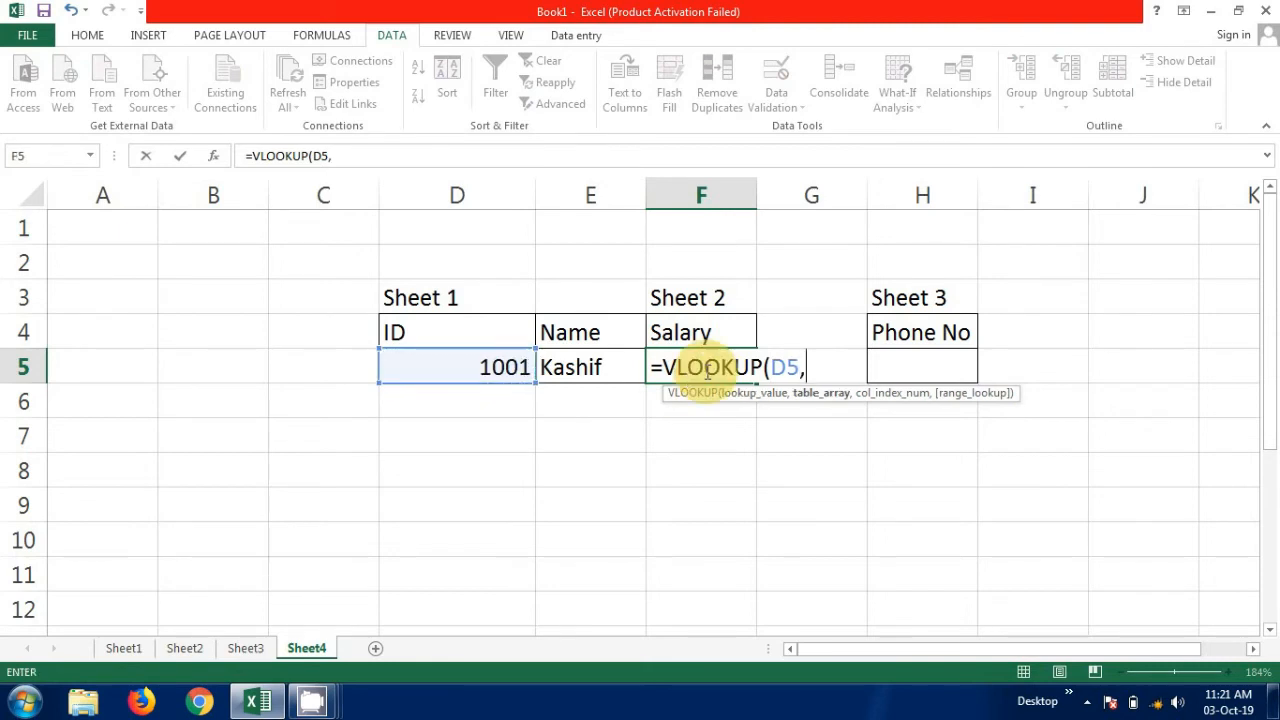
{"action": "left_click", "coordinate": [180, 648]}
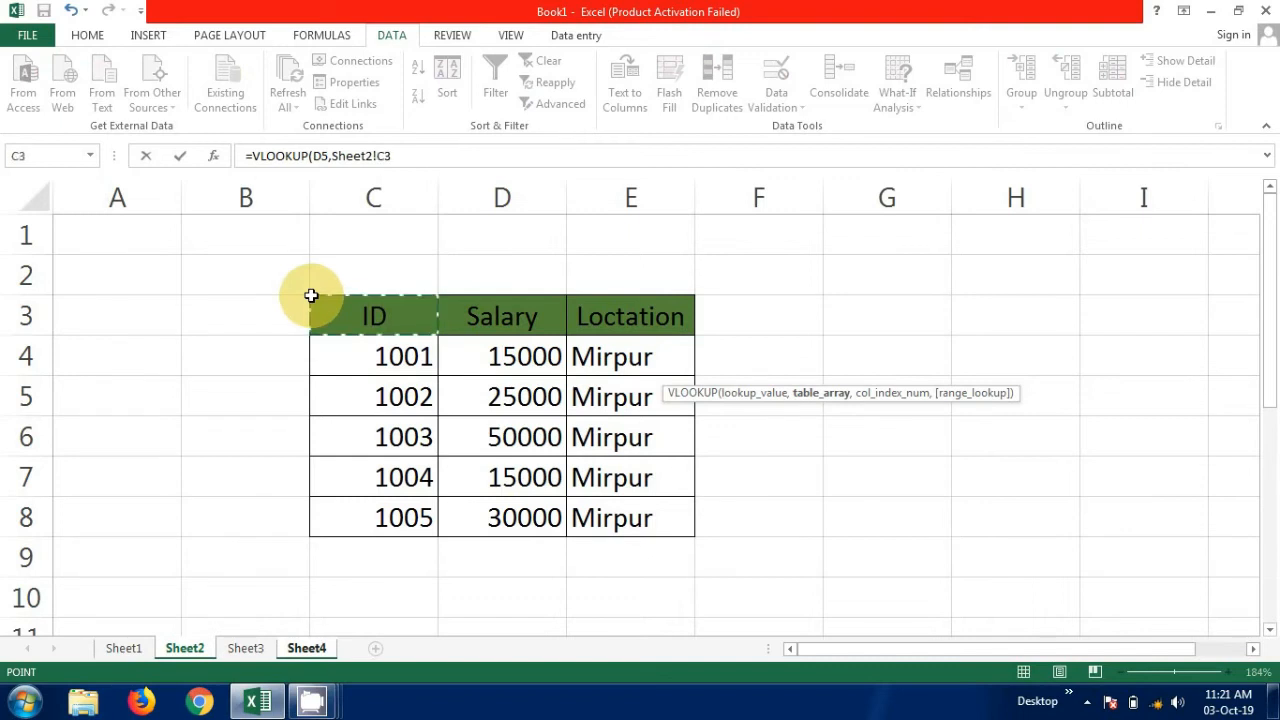
{"action": "left_click_drag", "start_coordinate": [311, 296], "coordinate": [614, 520]}
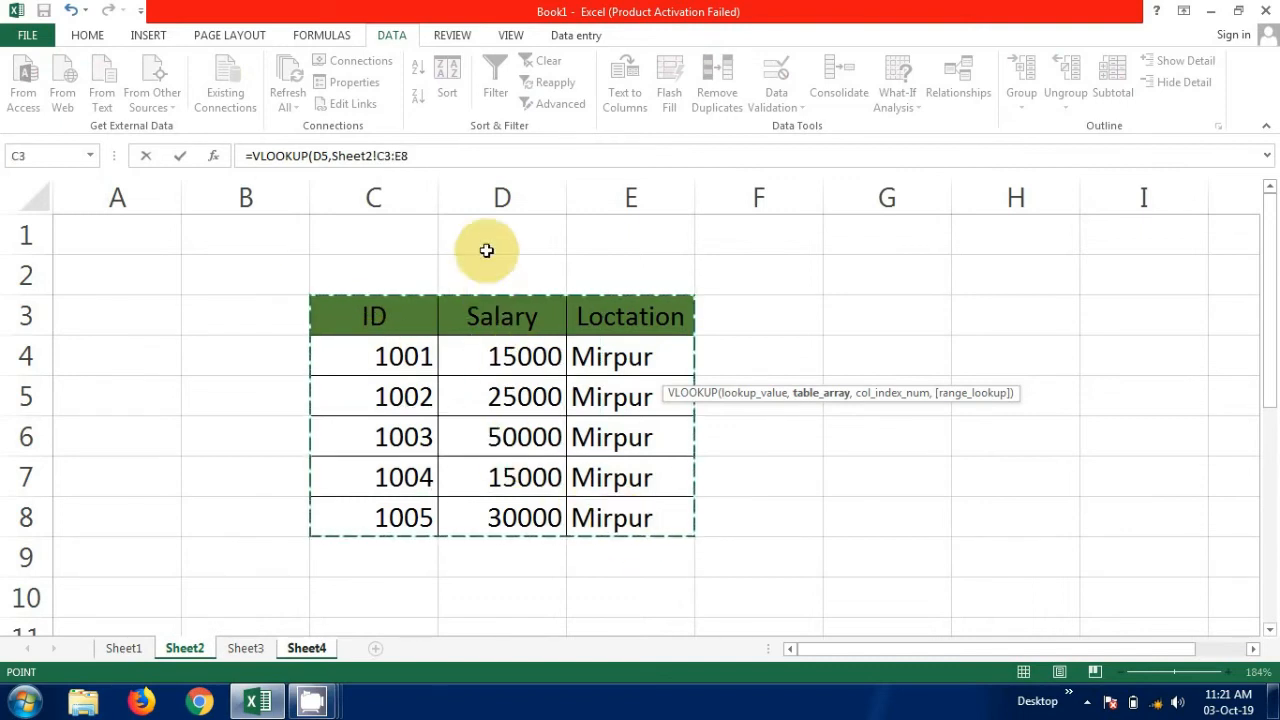
Complete the Salary formula with column index 2 and range lookup 0 for an exact match.
{"action": "left_click", "coordinate": [424, 157]}
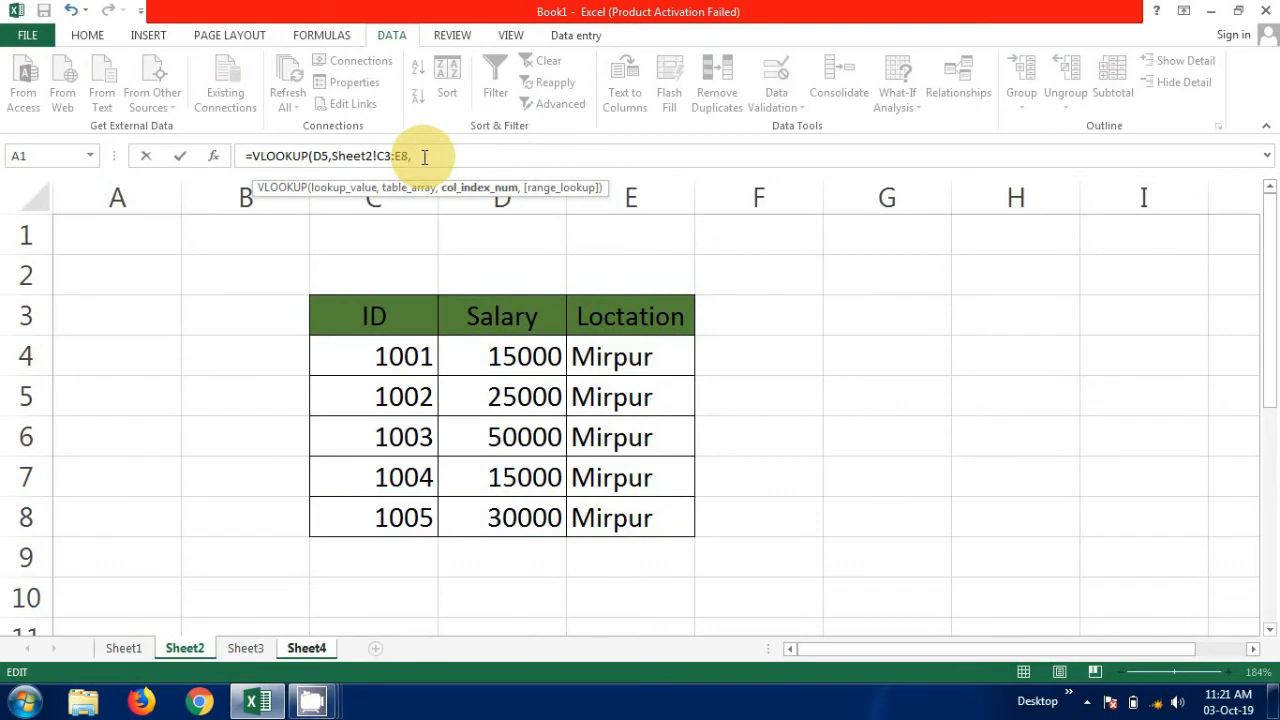
{"action": "type", "text": ",2,"}
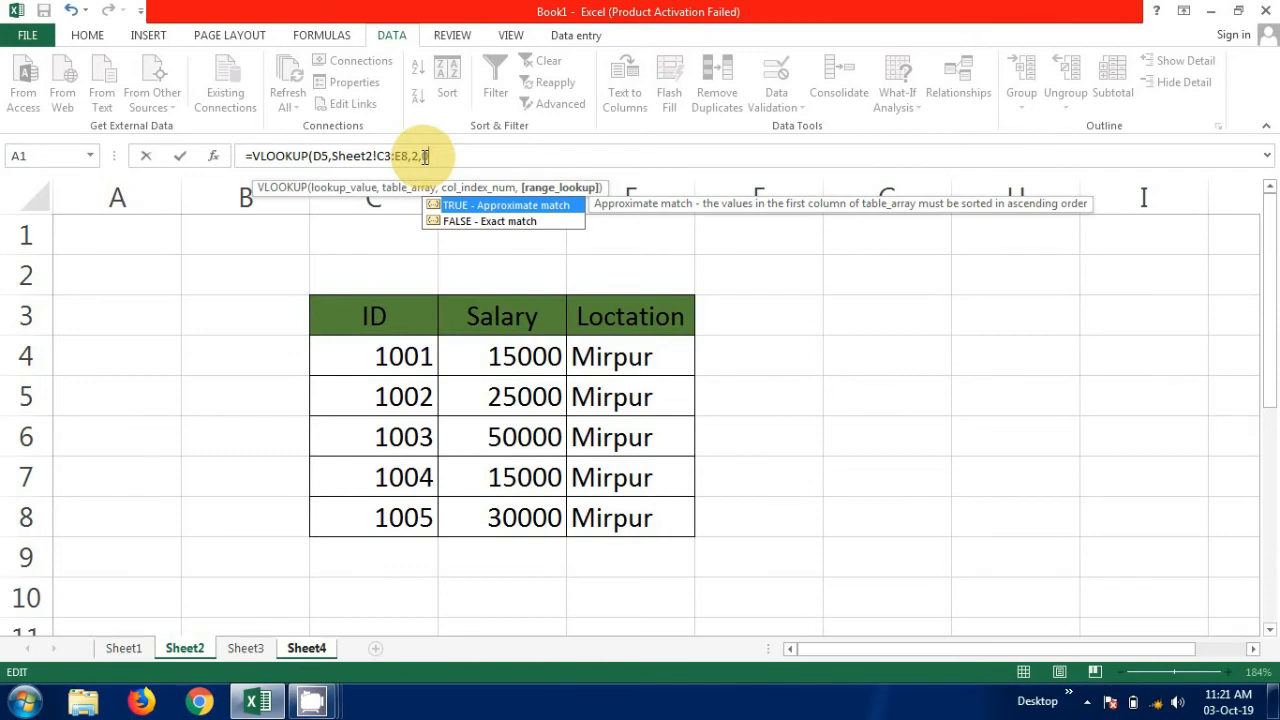
{"action": "type", "text": "0"}
{"action": "key", "text": "Return"}
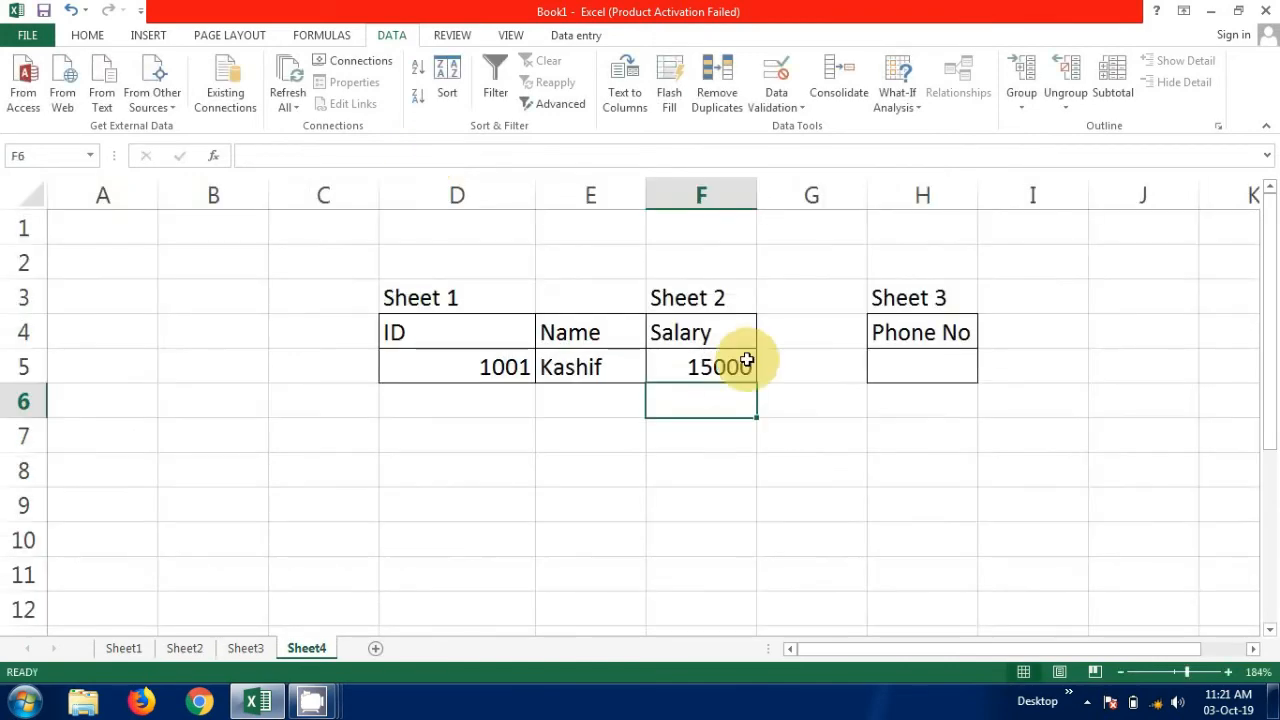
Begin a VLOOKUP formula in the Phone No cell H5 with D5 as lookup value and Sheet3!D3:F8 as table array.
{"action": "left_click", "coordinate": [921, 371]}
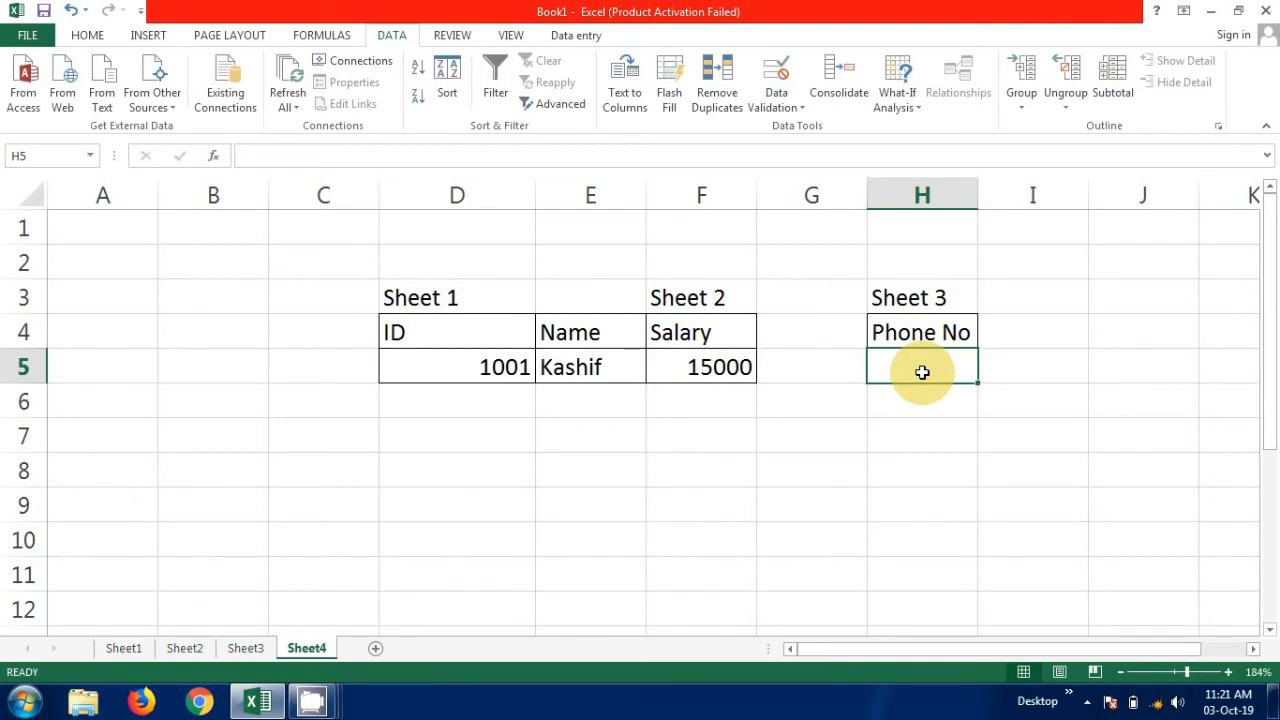
{"action": "type", "text": "=vlo"}
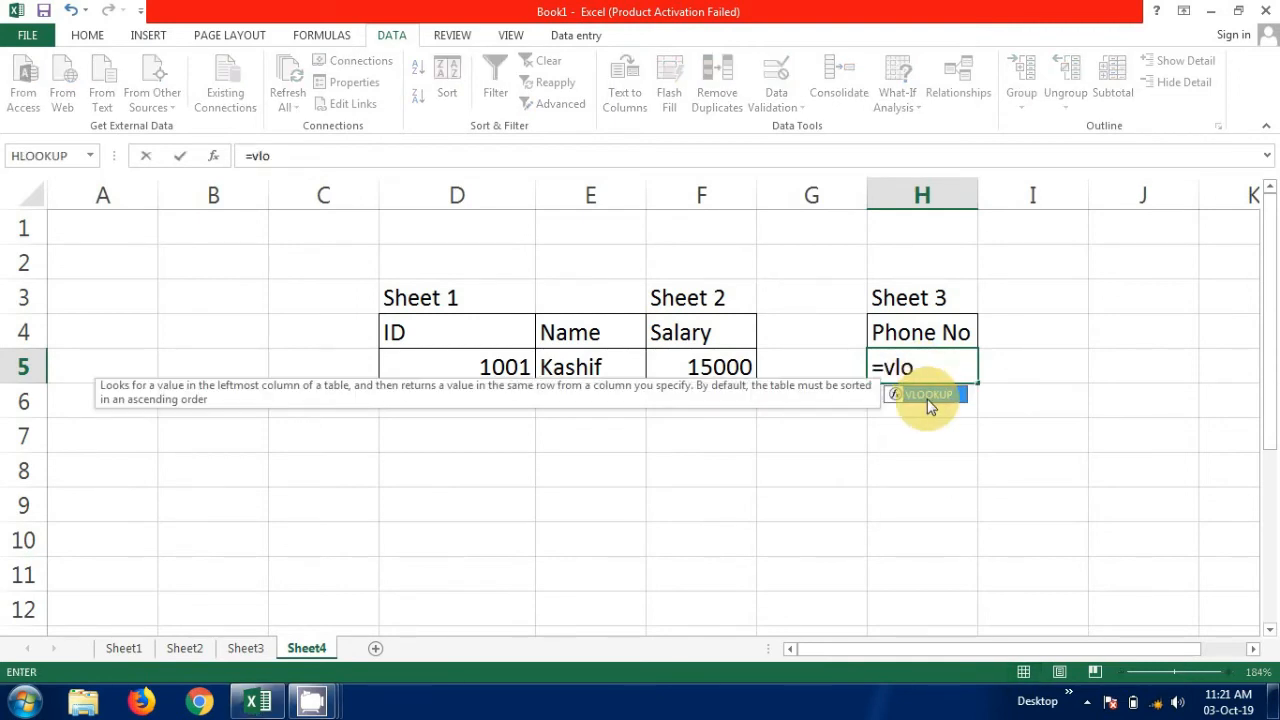
{"action": "double_click", "coordinate": [927, 396]}
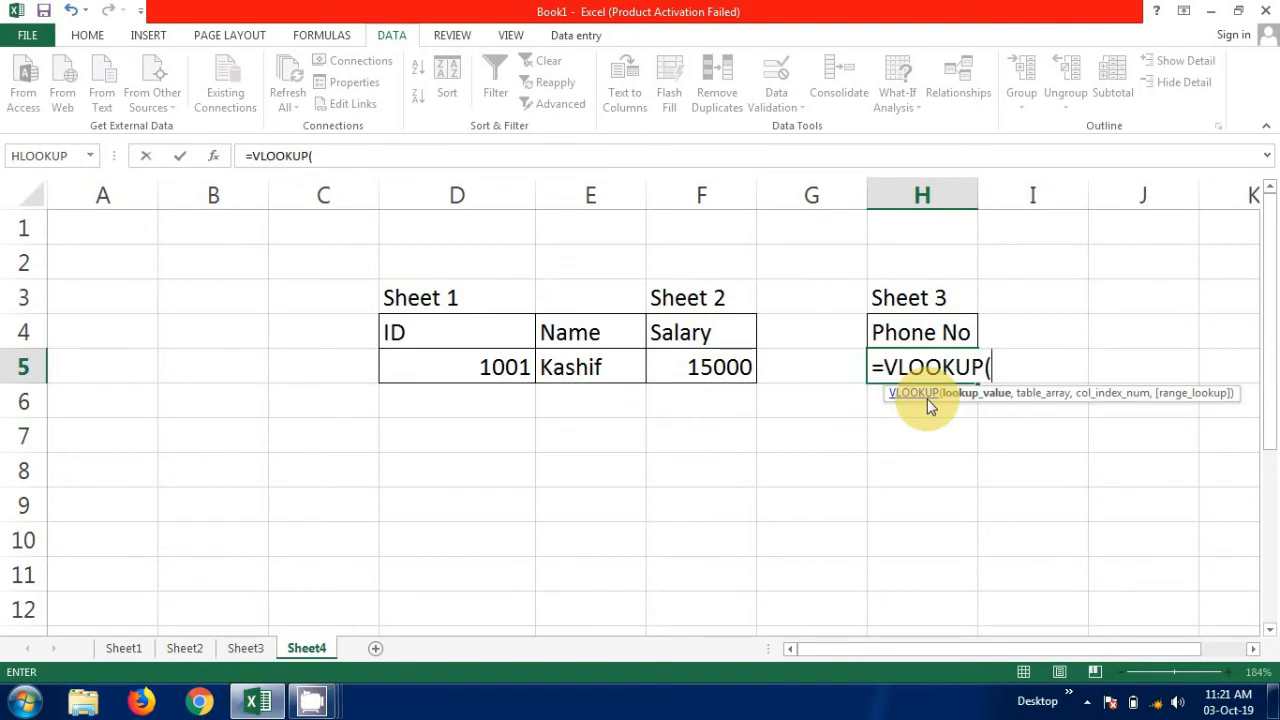
{"action": "left_click", "coordinate": [508, 374]}
{"action": "type", "text": ","}
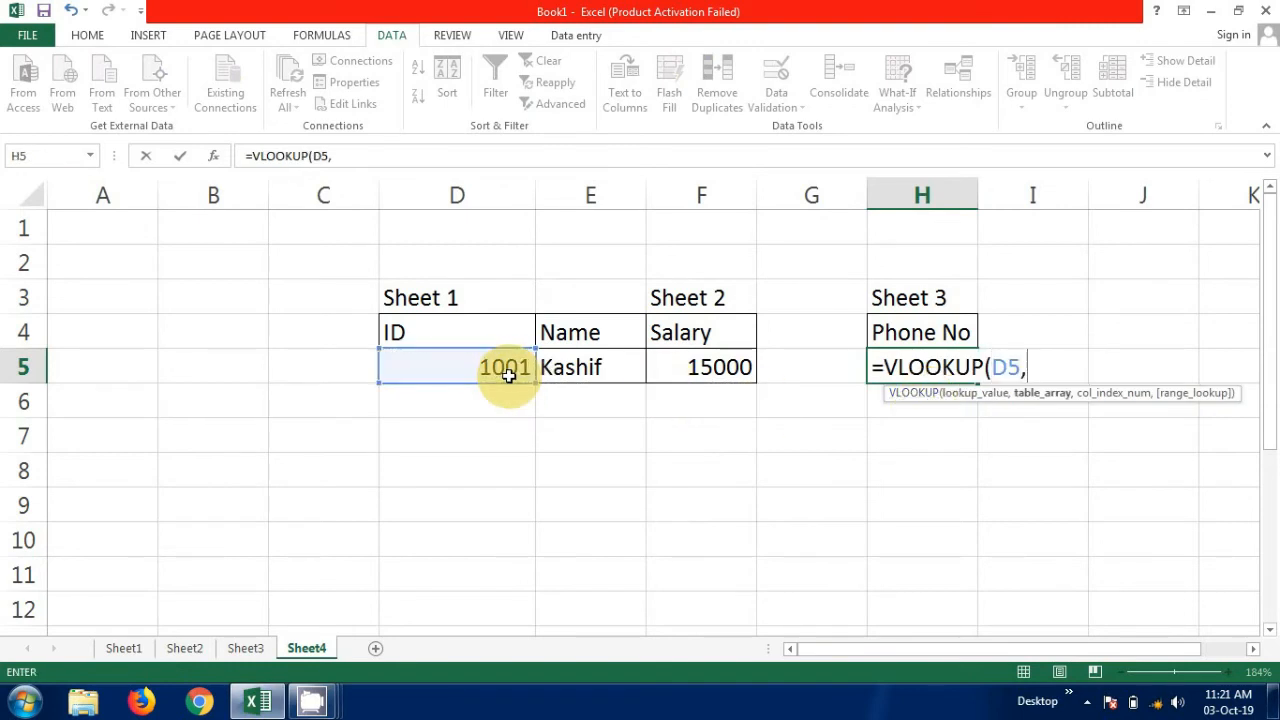
{"action": "left_click", "coordinate": [508, 374]}
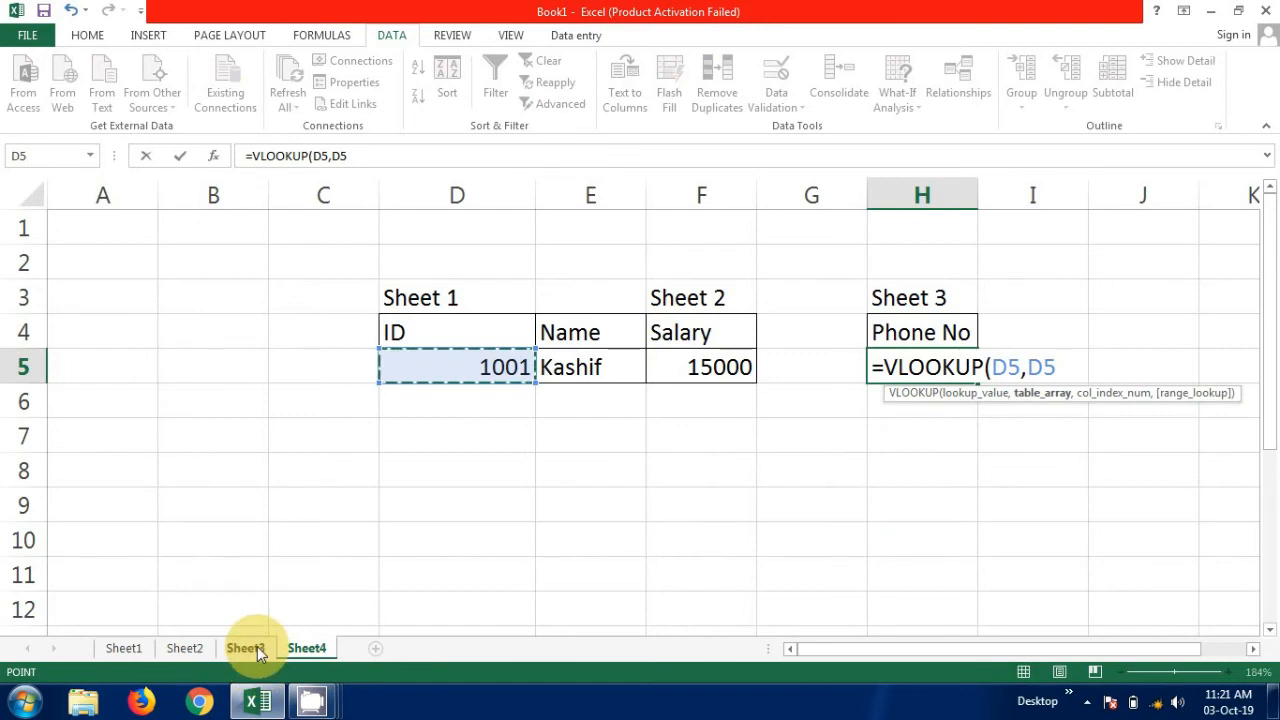
{"action": "left_click", "coordinate": [257, 648]}
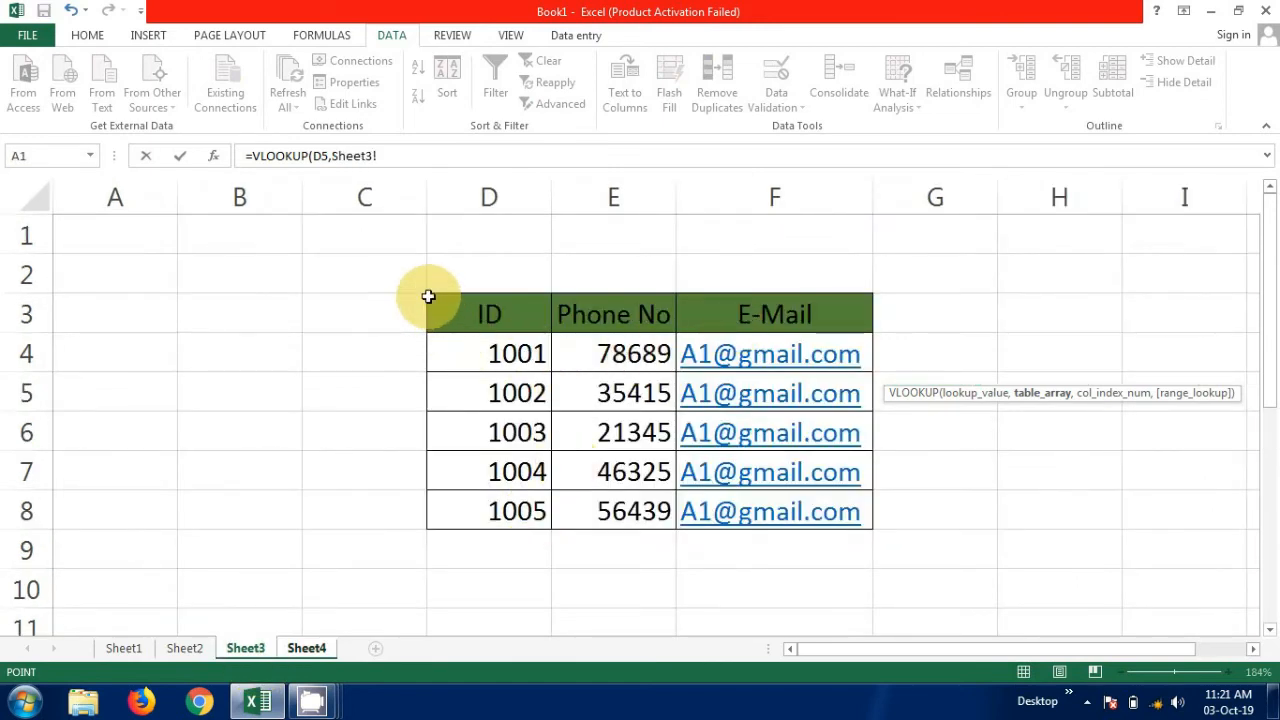
{"action": "left_click_drag", "start_coordinate": [428, 296], "coordinate": [776, 510]}
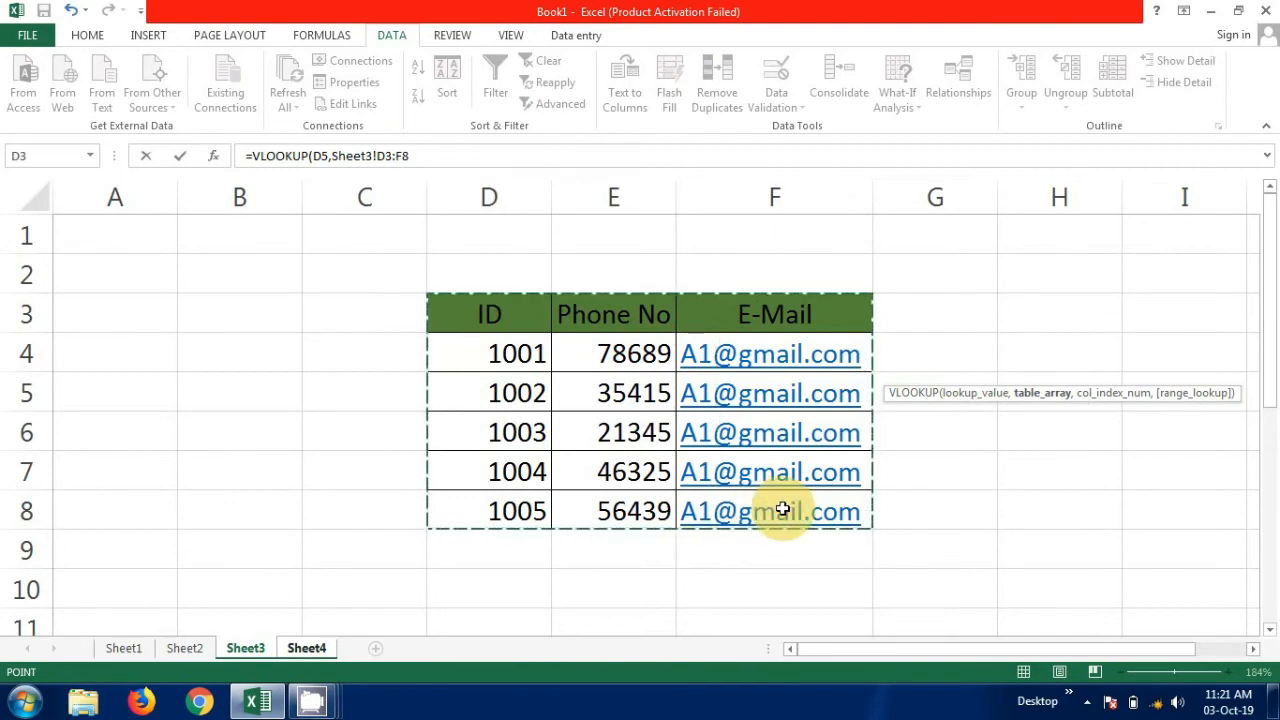
Complete the Phone No formula with column index 2 and range lookup 0 for an exact match.
{"action": "left_click", "coordinate": [428, 156]}
{"action": "type", "text": ","}
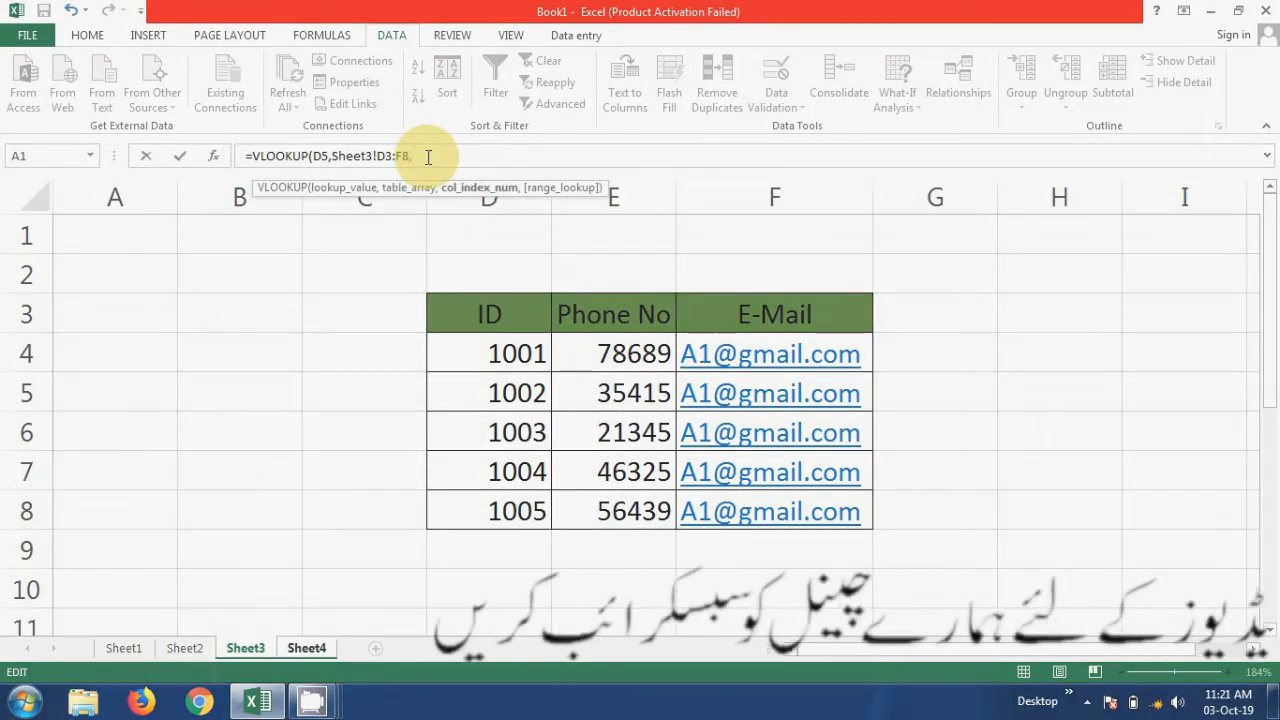
{"action": "type", "text": "2"}
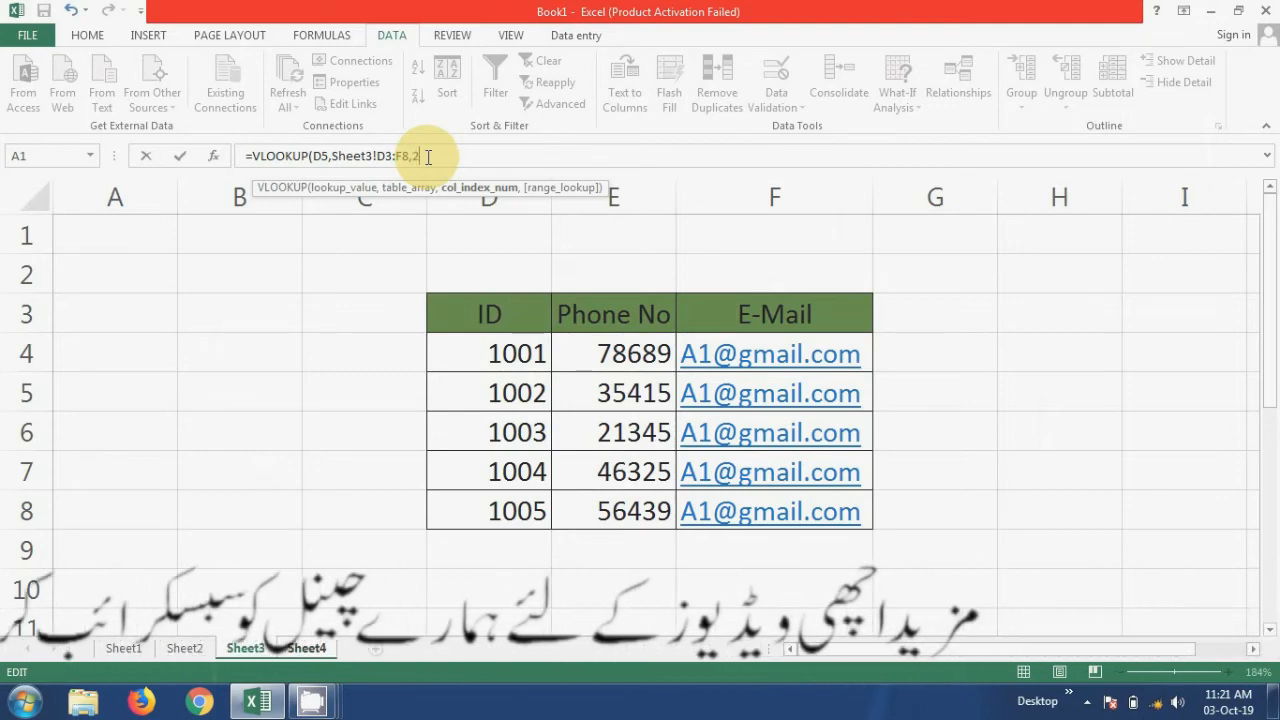
{"action": "type", "text": ",0"}
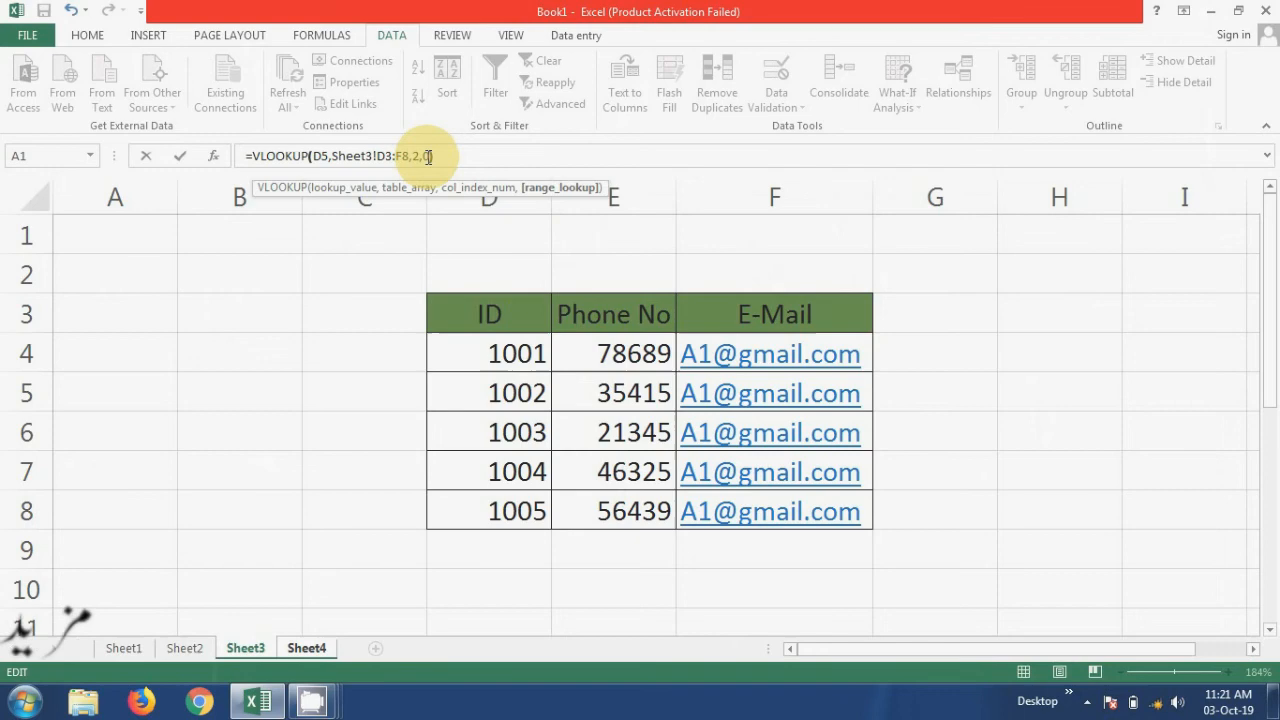
{"action": "key", "text": "Return"}
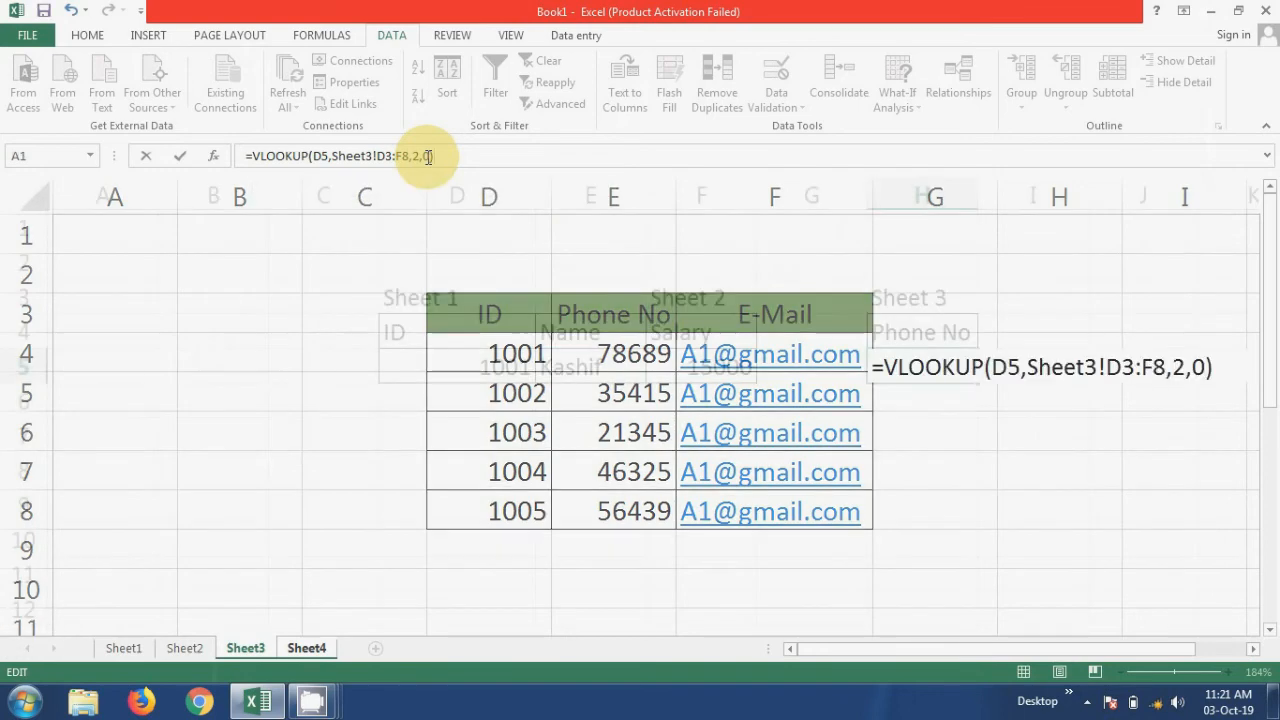
{"action": "left_click", "coordinate": [716, 437]}
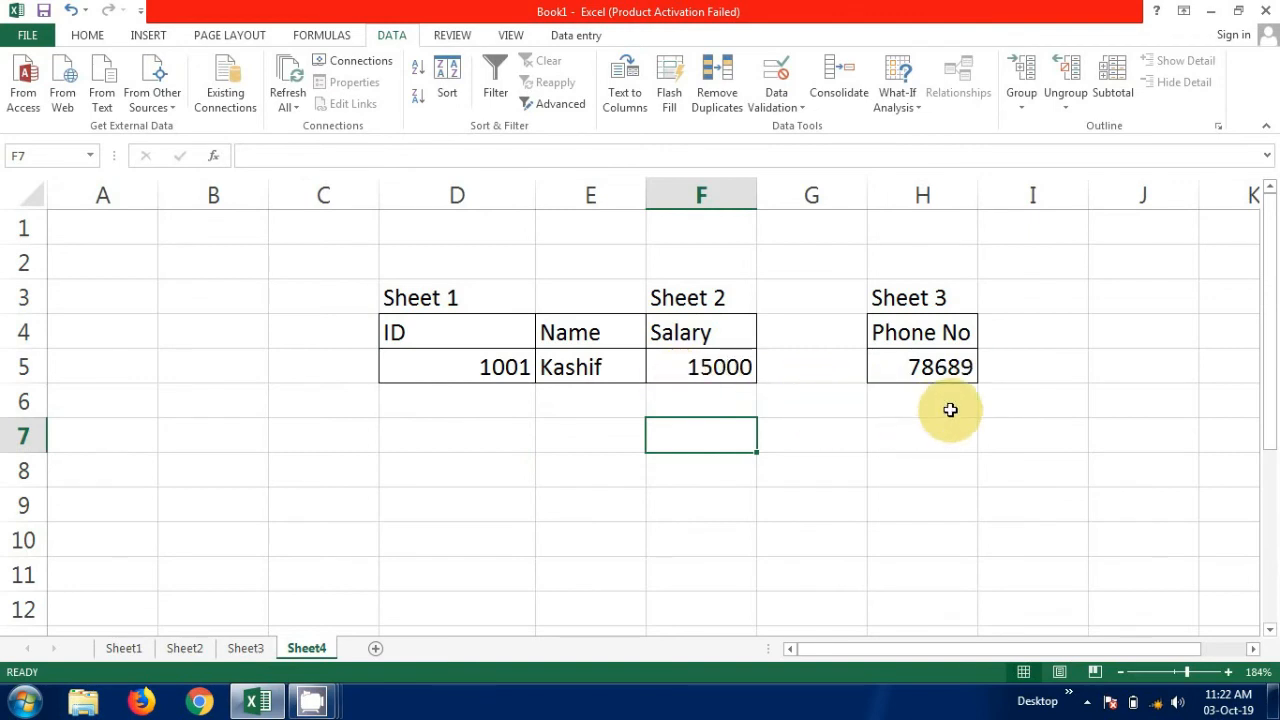
Test the lookup formulas by choosing IDs 1002, 1003 and 1004 in turn from the dropdown in D5.
{"action": "left_click", "coordinate": [505, 369]}
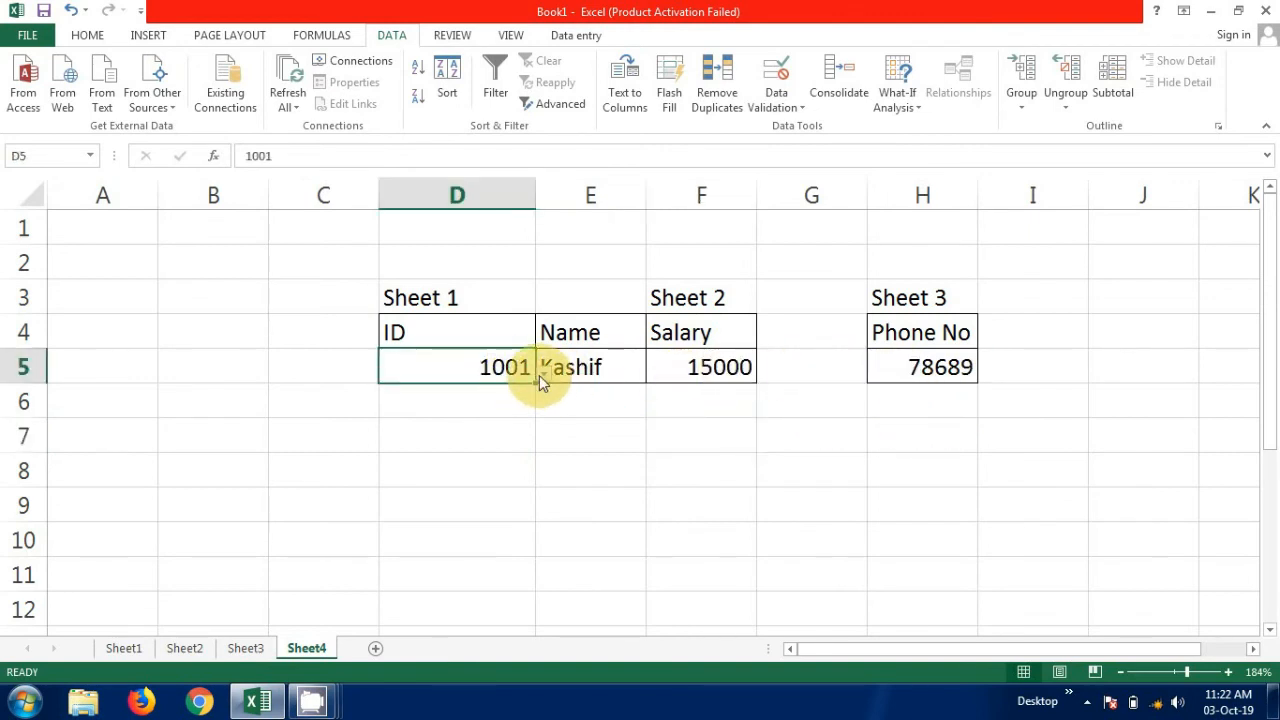
{"action": "left_click", "coordinate": [539, 375]}
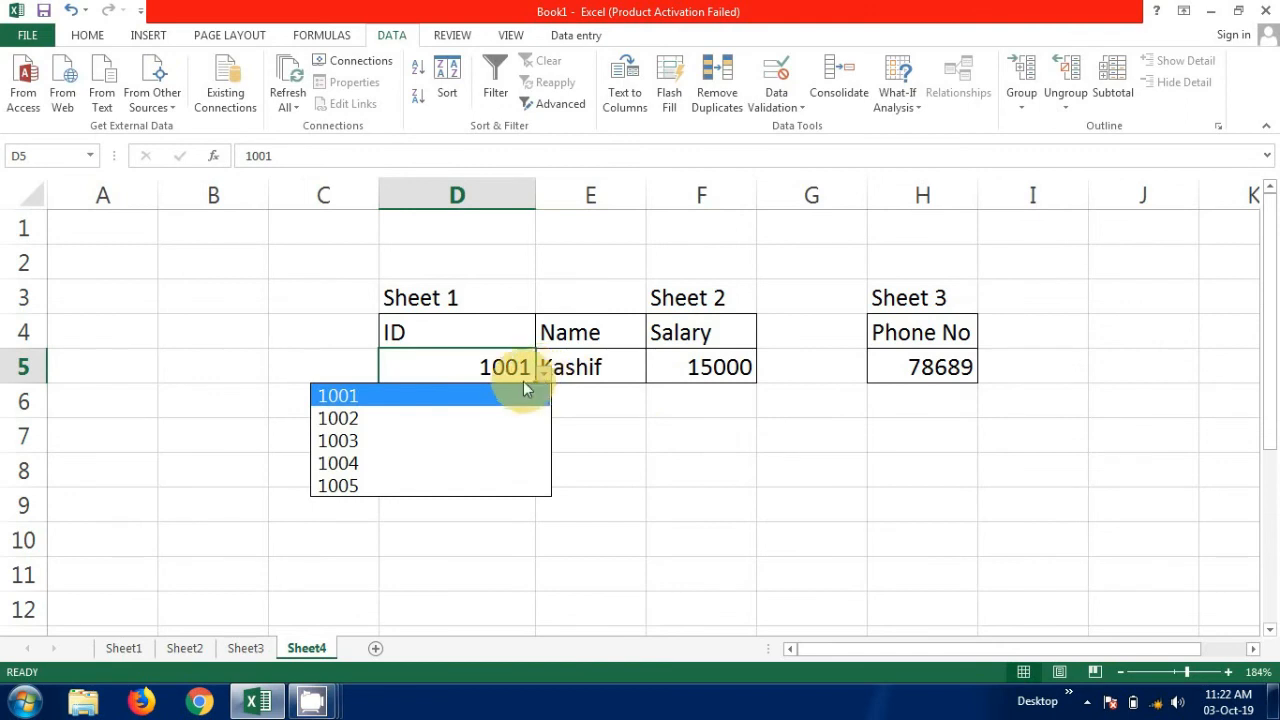
{"action": "left_click", "coordinate": [461, 417]}
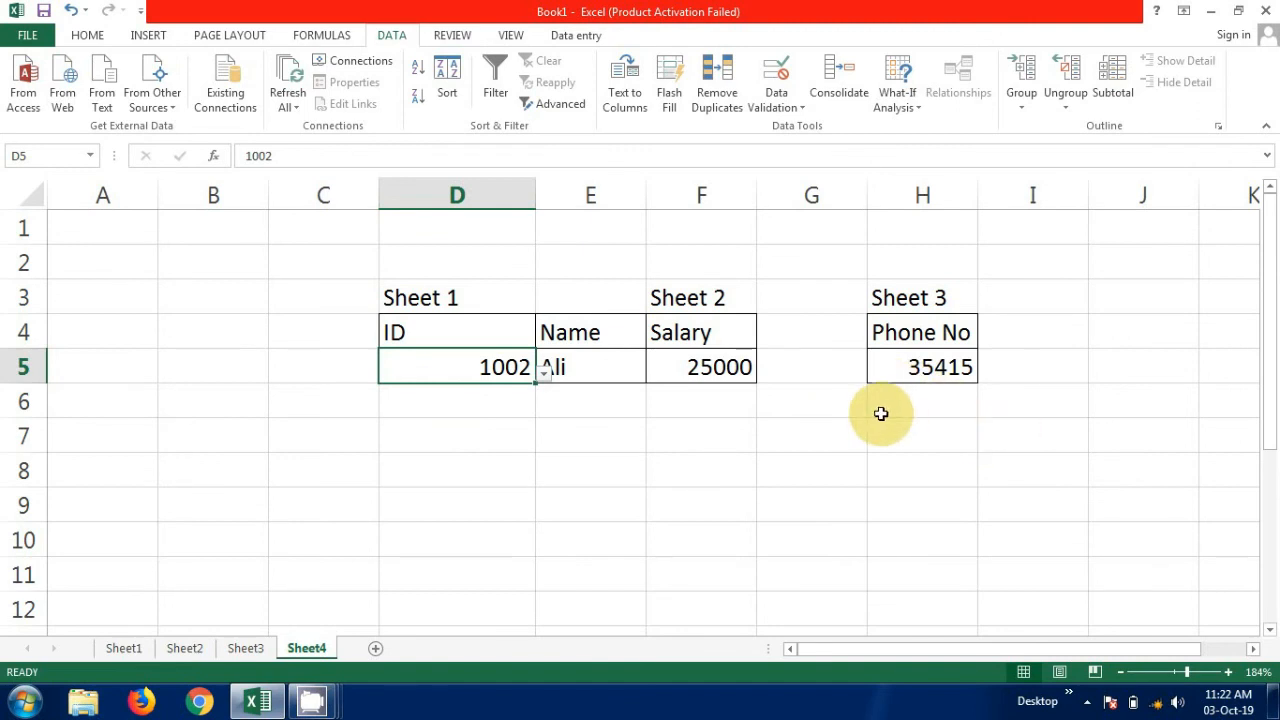
{"action": "left_click", "coordinate": [543, 372]}
{"action": "left_click", "coordinate": [451, 440]}
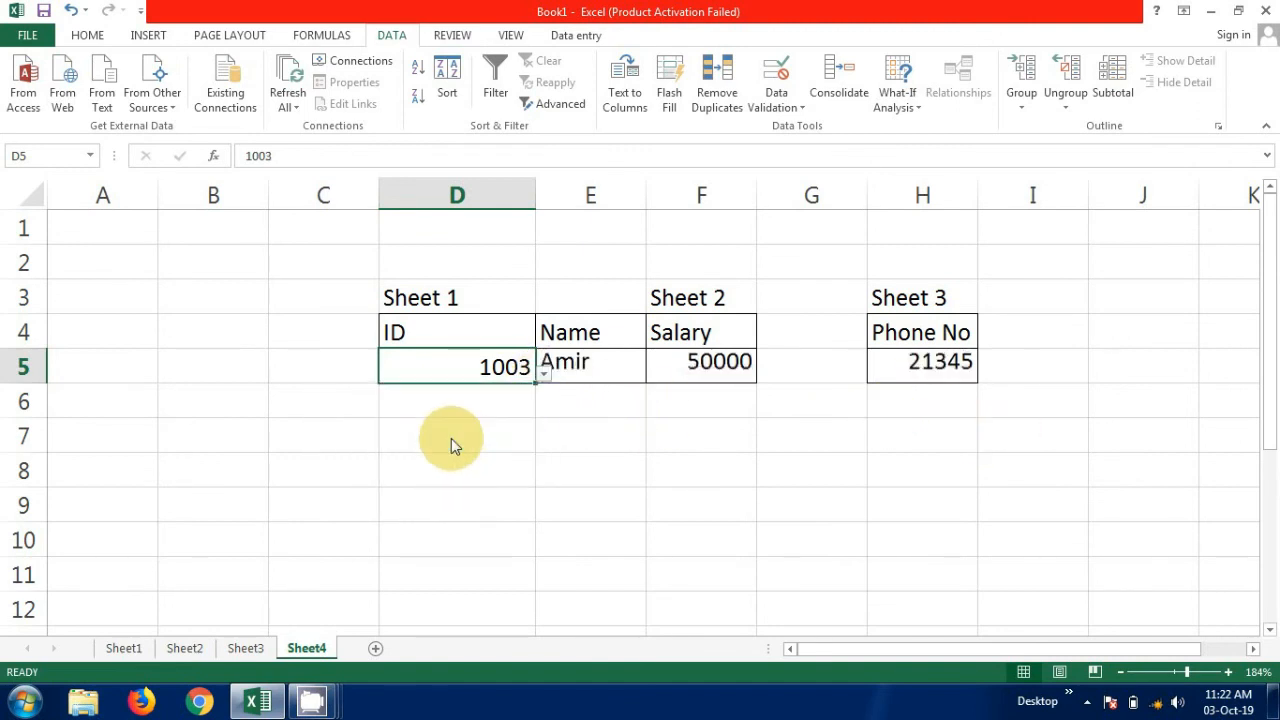
{"action": "left_click", "coordinate": [547, 374]}
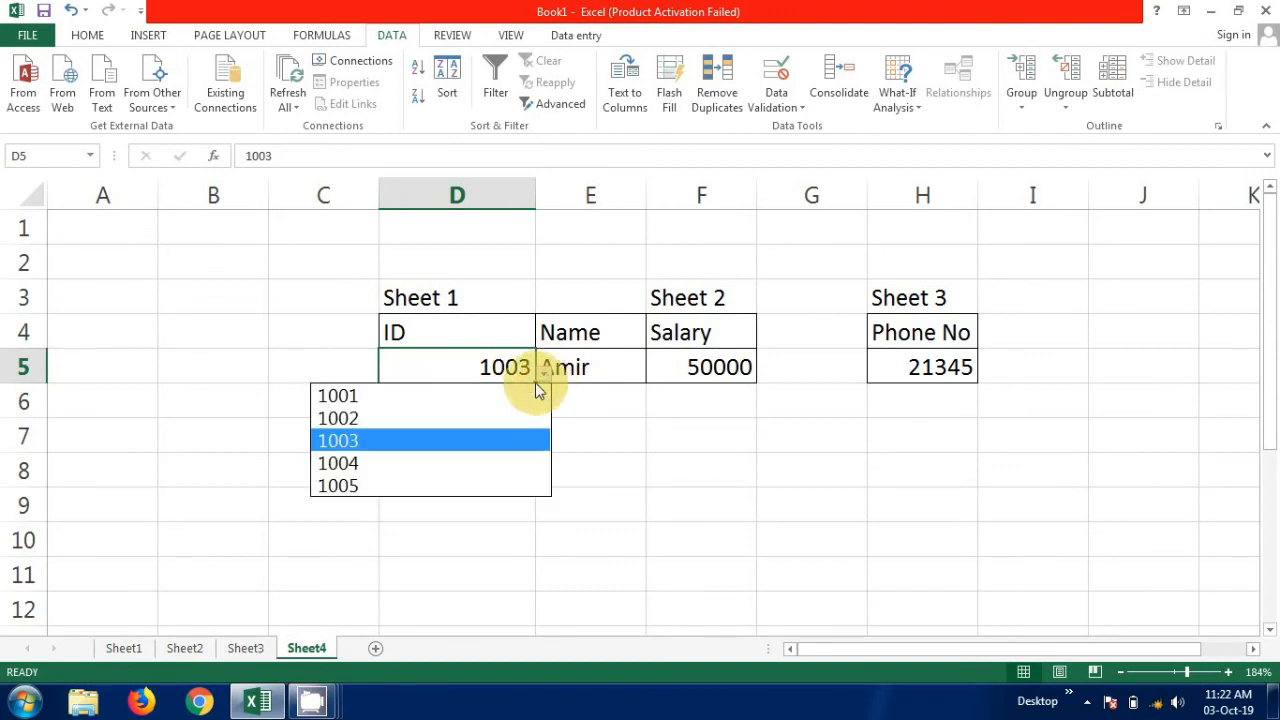
{"action": "left_click", "coordinate": [451, 469]}
{"action": "left_click", "coordinate": [531, 449]}
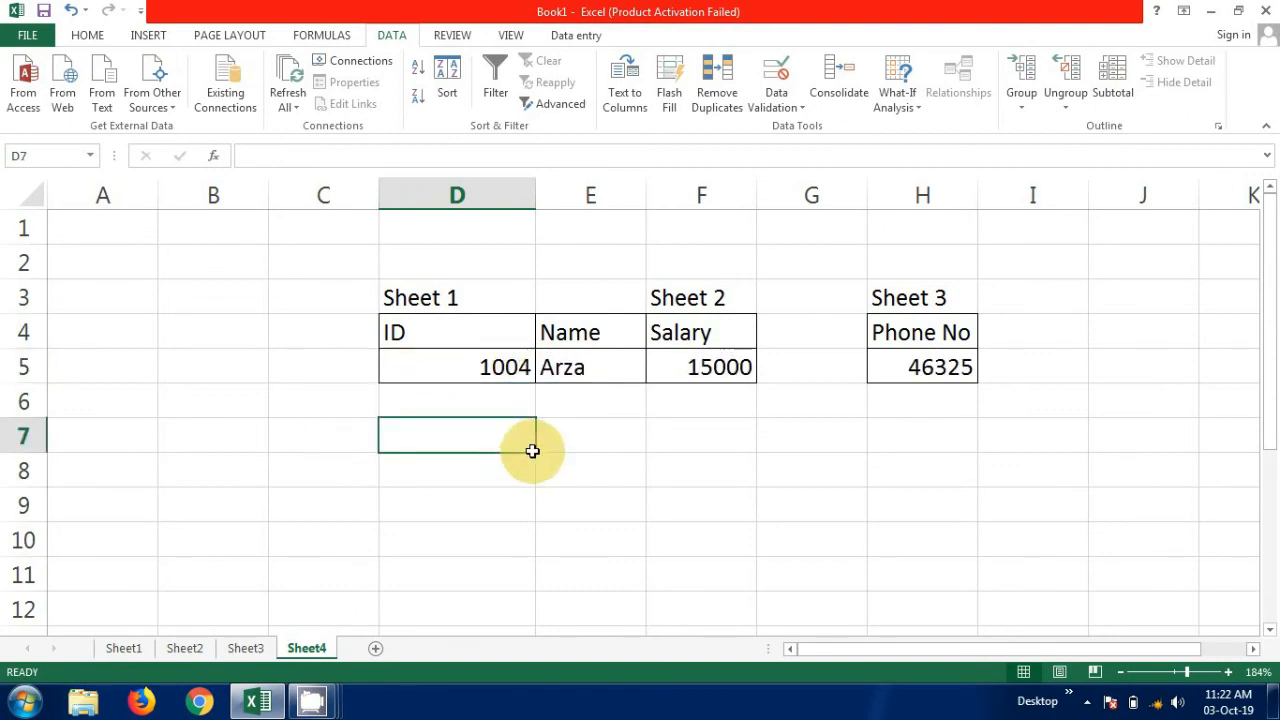
Choose ID 1005 from the dropdown in D5 to test the last record.
{"action": "left_click", "coordinate": [530, 387]}
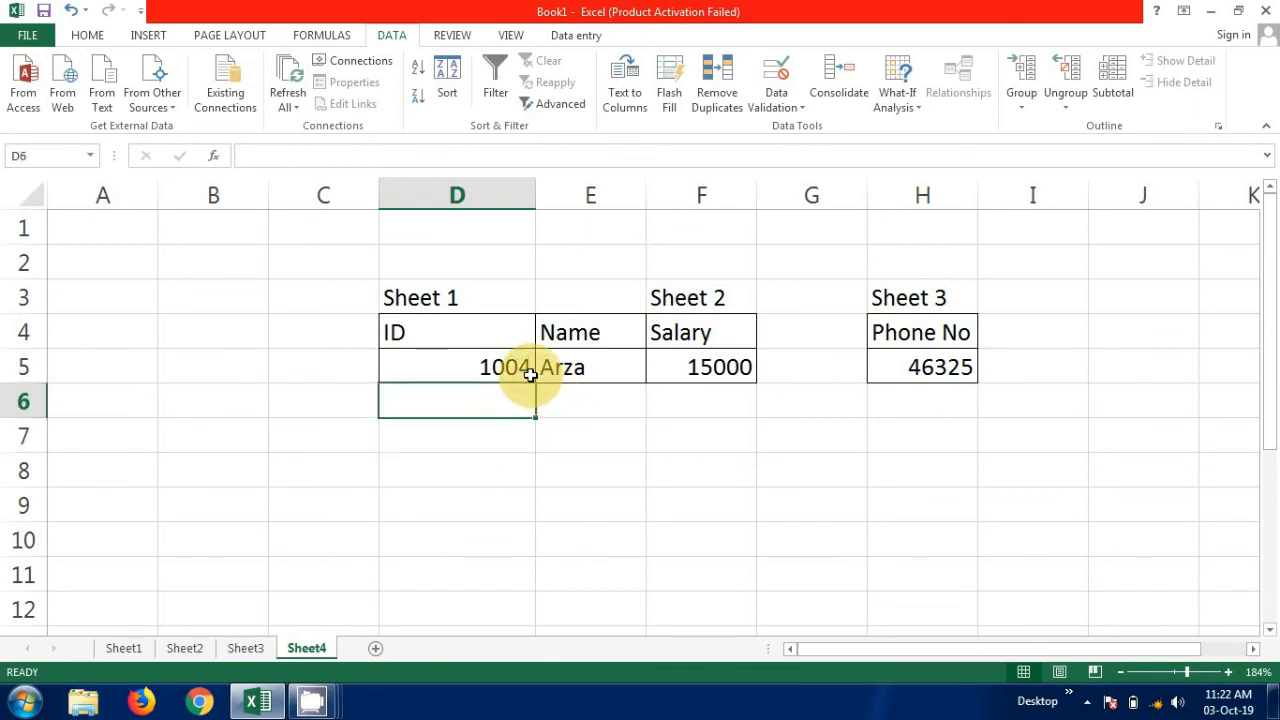
{"action": "left_click", "coordinate": [528, 378]}
{"action": "left_click", "coordinate": [545, 380]}
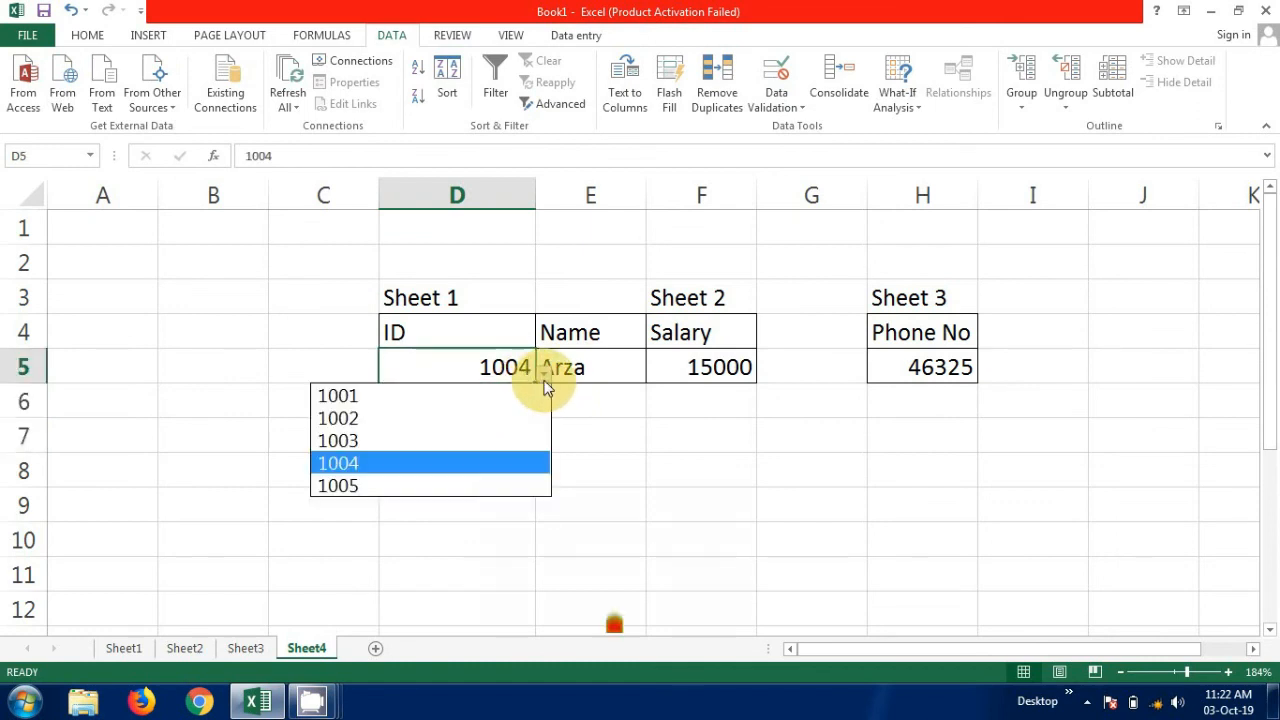
{"action": "left_click", "coordinate": [472, 487]}
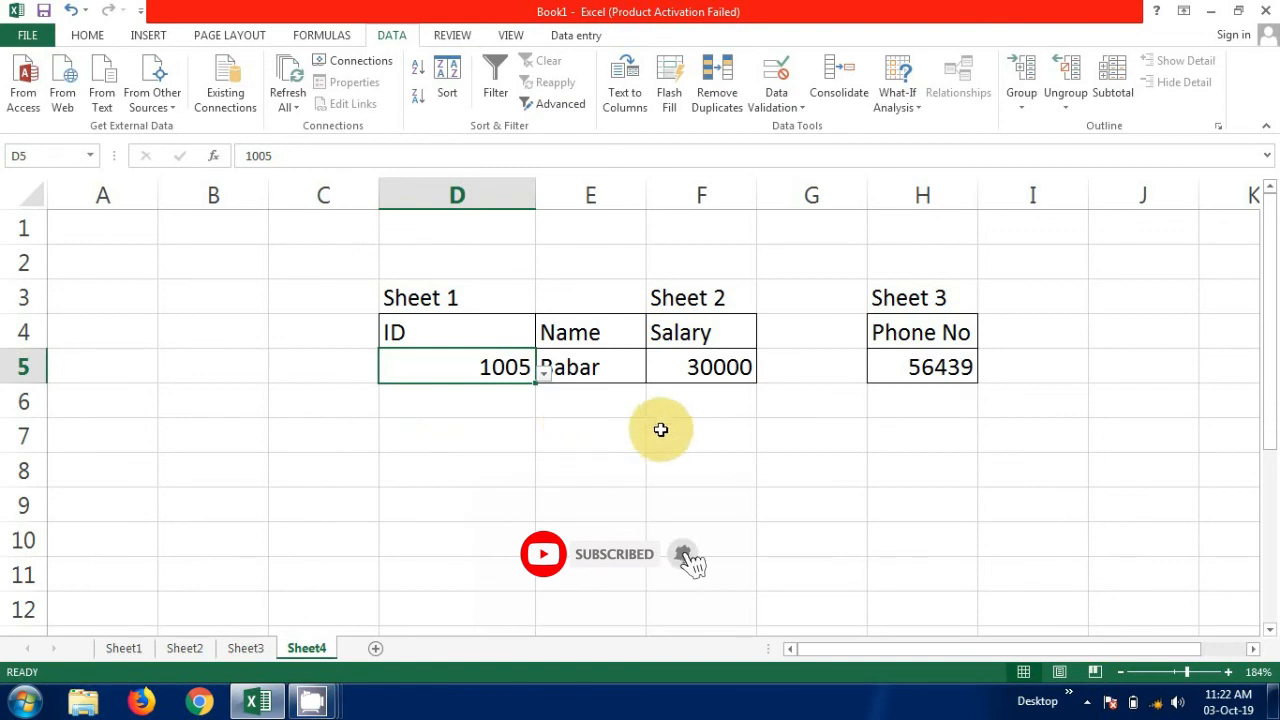
Try to fill the Salary formula from F5 down to F7, and undo the fill.
{"action": "left_click", "coordinate": [753, 378]}
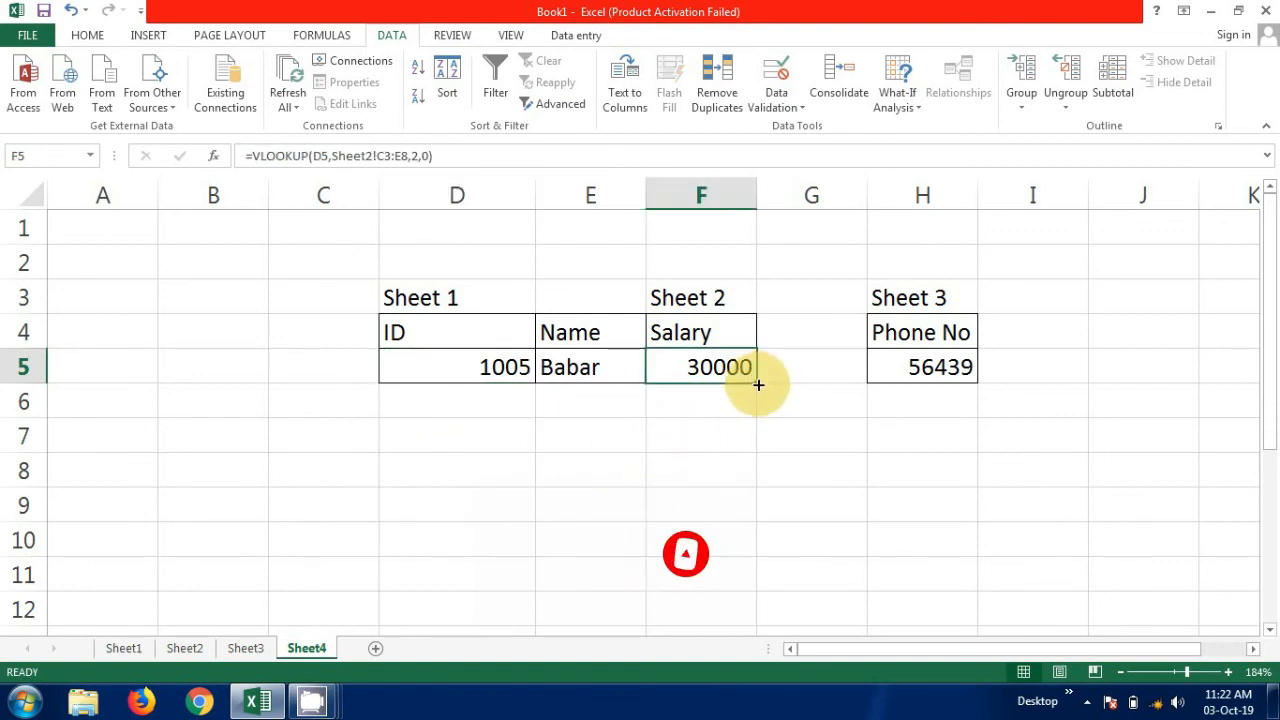
{"action": "left_click_drag", "start_coordinate": [755, 381], "coordinate": [757, 442]}
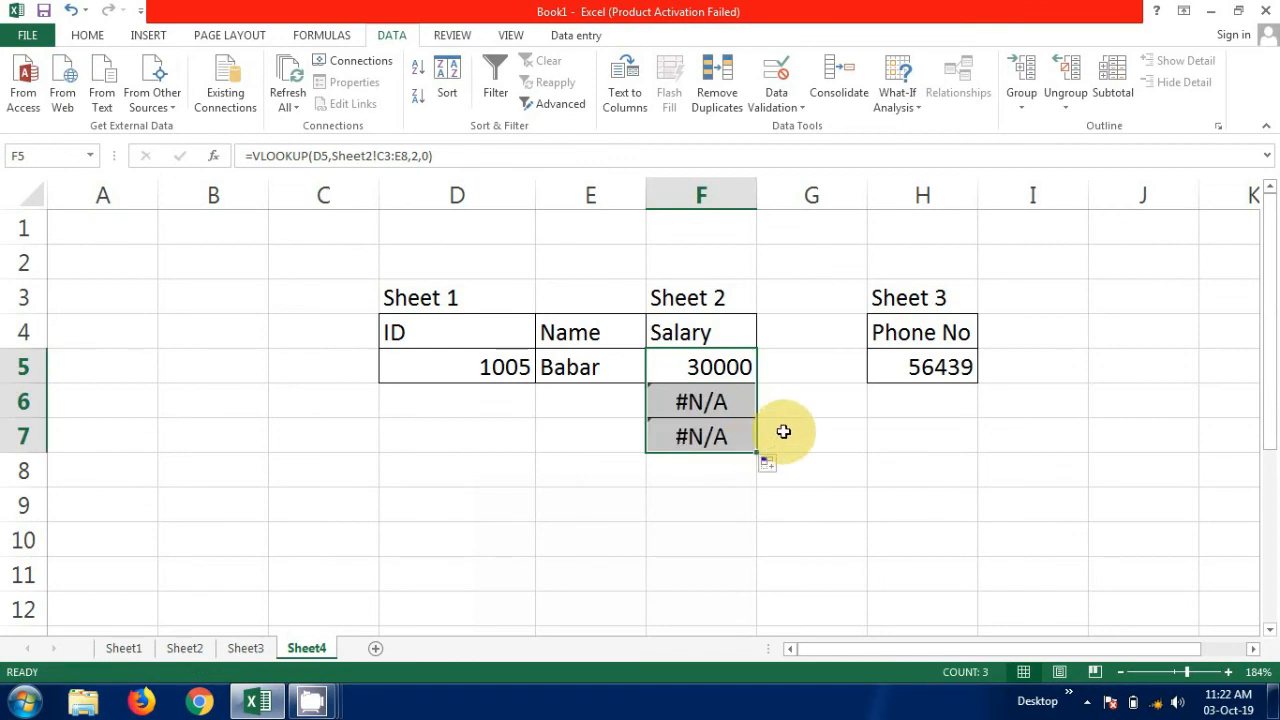
{"action": "left_click", "coordinate": [778, 430]}
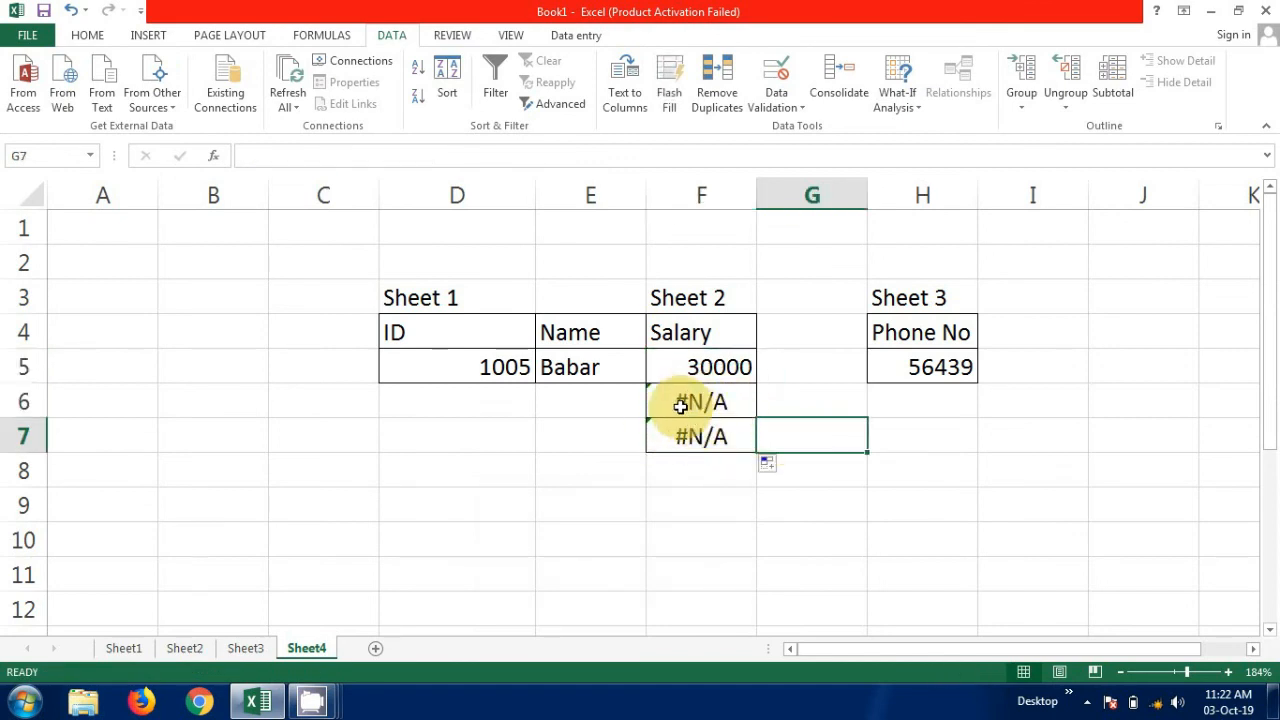
{"action": "key", "text": "ctrl+z"}
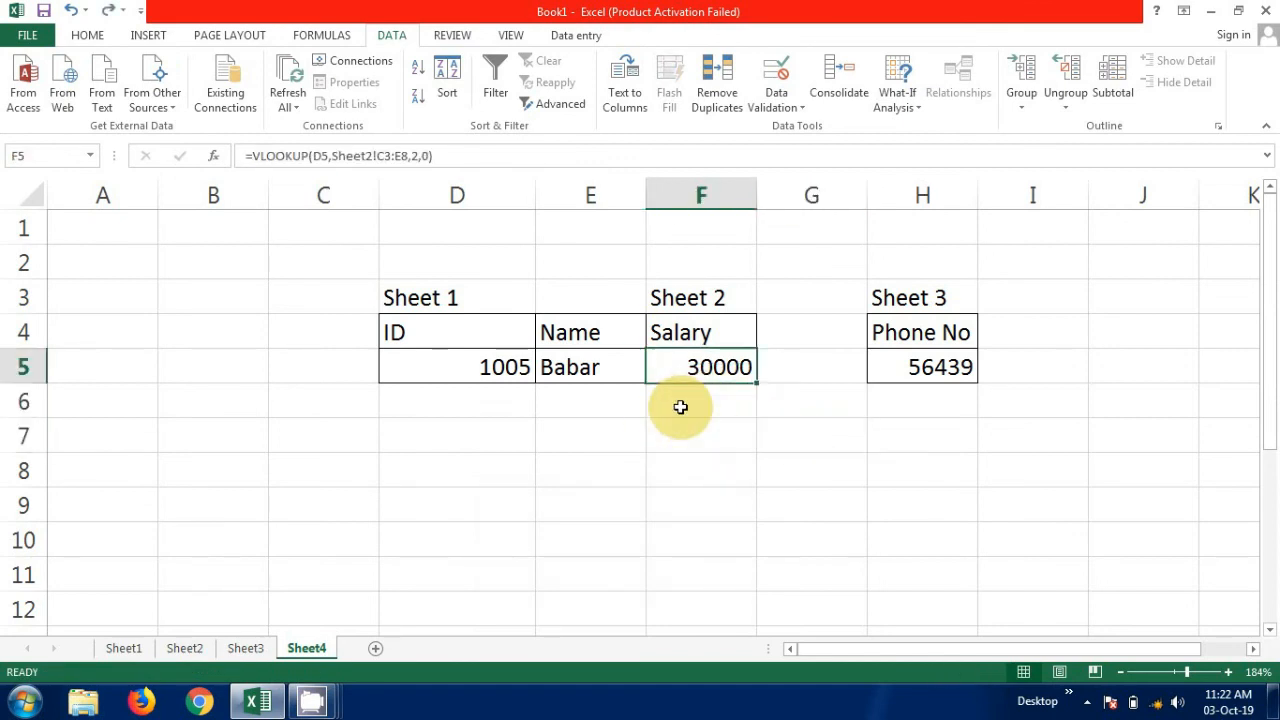
{"action": "left_click", "coordinate": [582, 378]}
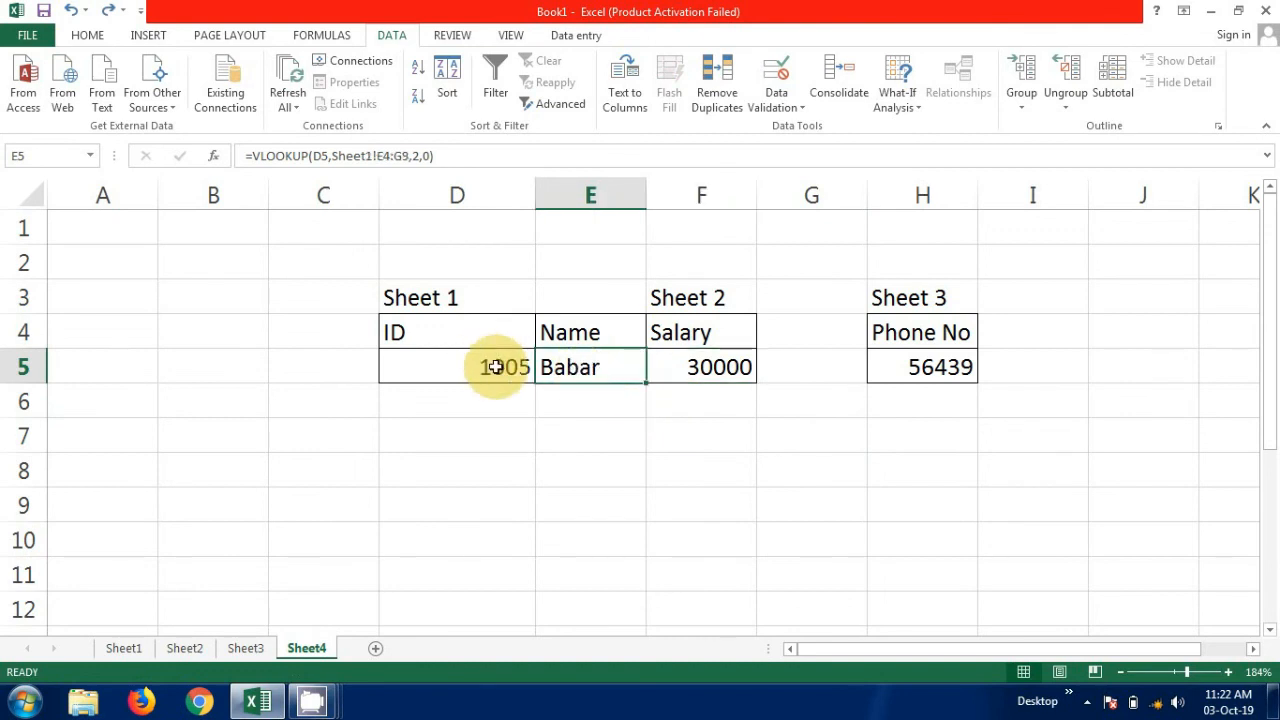